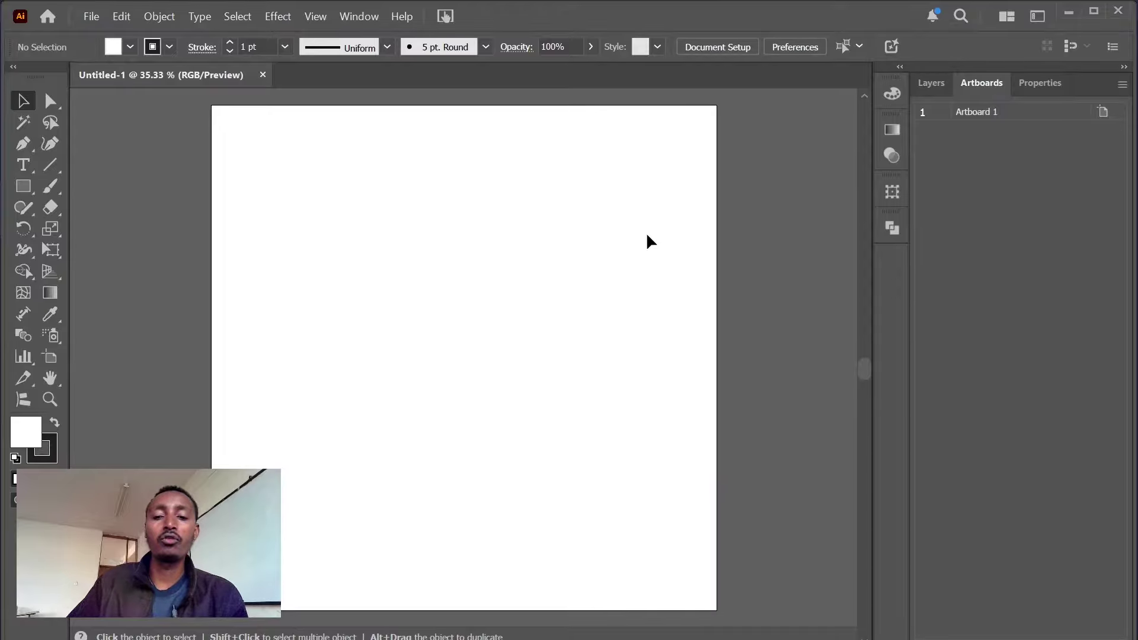
- Resize the 1080 px square artboard freehand to about 332 by 367 px with the Artboard tool
{"action": "scroll", "coordinate": [647, 236], "scroll_direction": "down", "scroll_amount": 1}
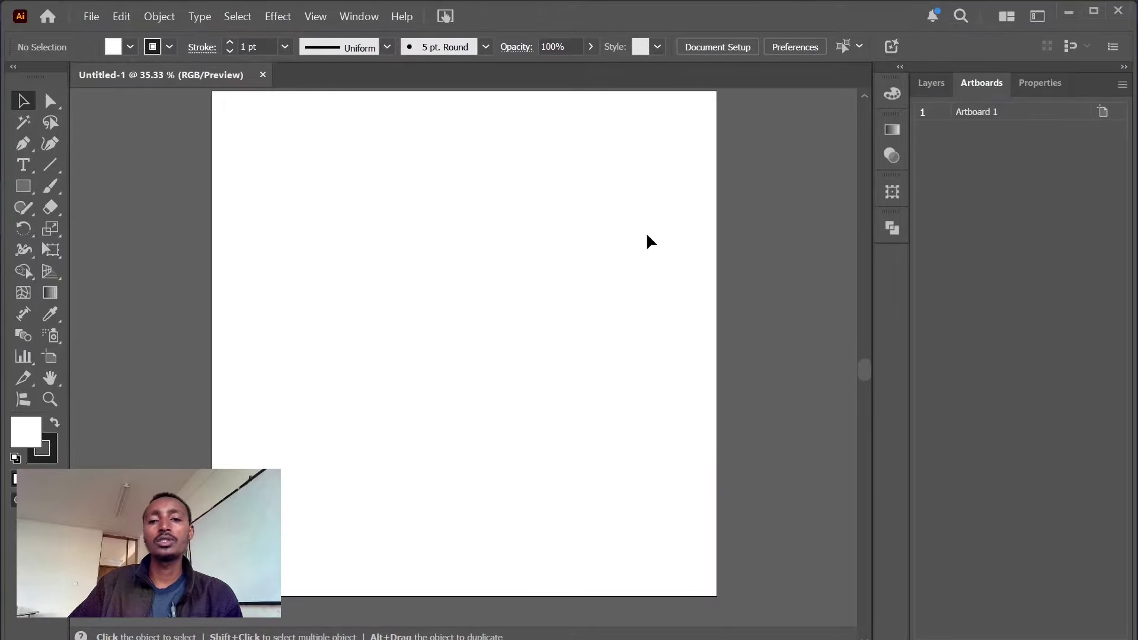
{"action": "scroll", "coordinate": [651, 242], "scroll_direction": "up", "scroll_amount": 1}
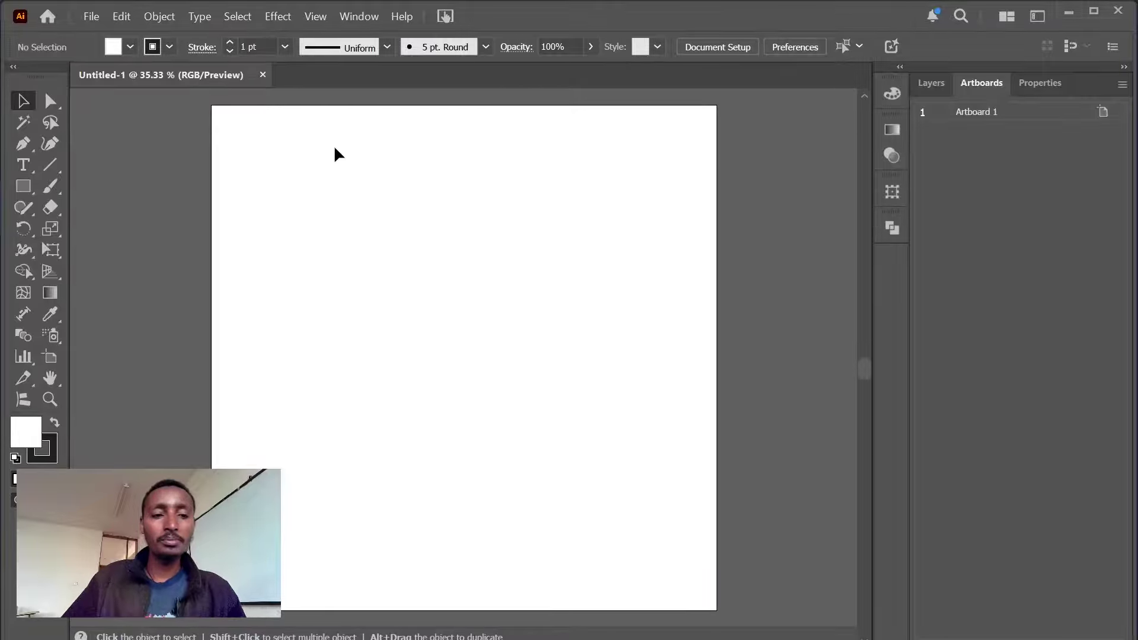
{"action": "left_click", "coordinate": [50, 359]}
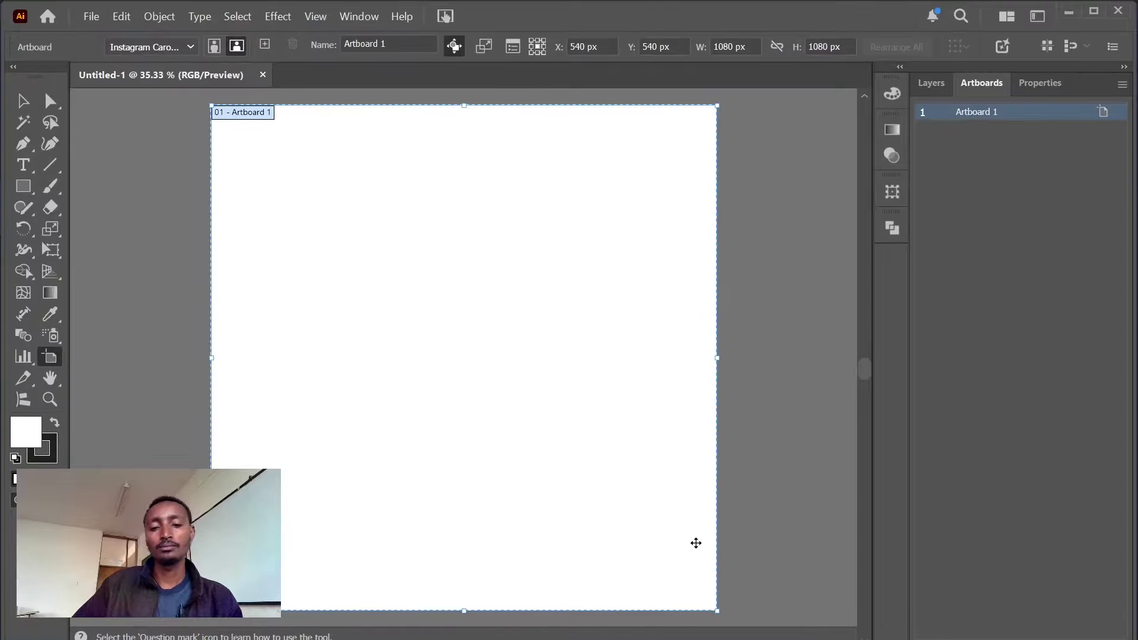
{"action": "left_click_drag", "start_coordinate": [717, 610], "coordinate": [574, 427]}
{"action": "left_click_drag", "start_coordinate": [575, 263], "coordinate": [389, 255]}
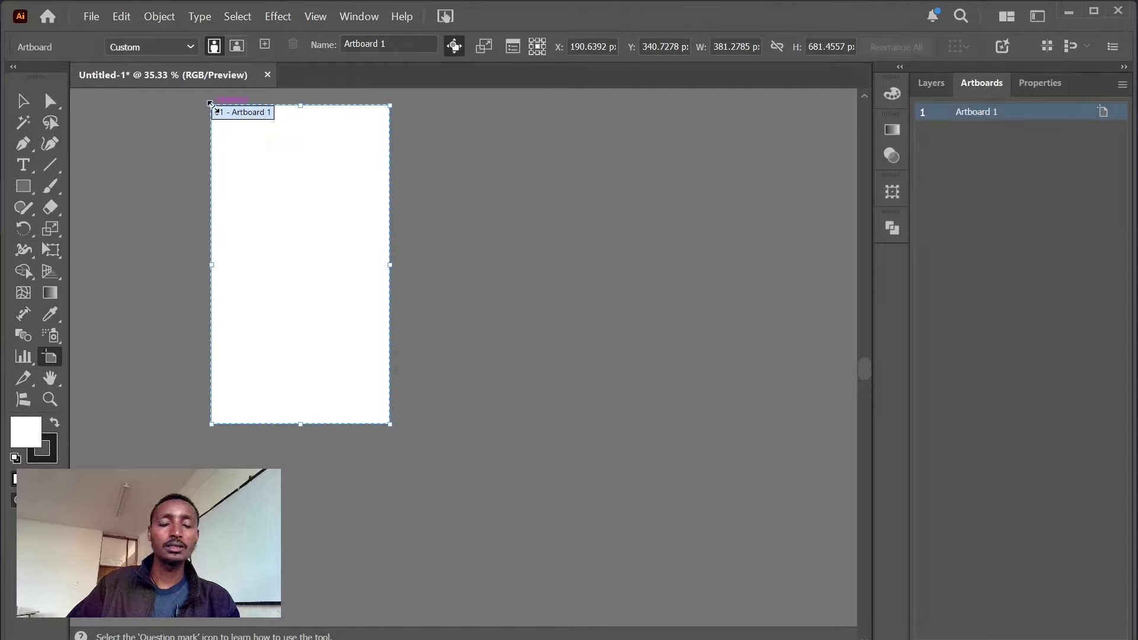
{"action": "left_click_drag", "start_coordinate": [210, 103], "coordinate": [235, 254]}
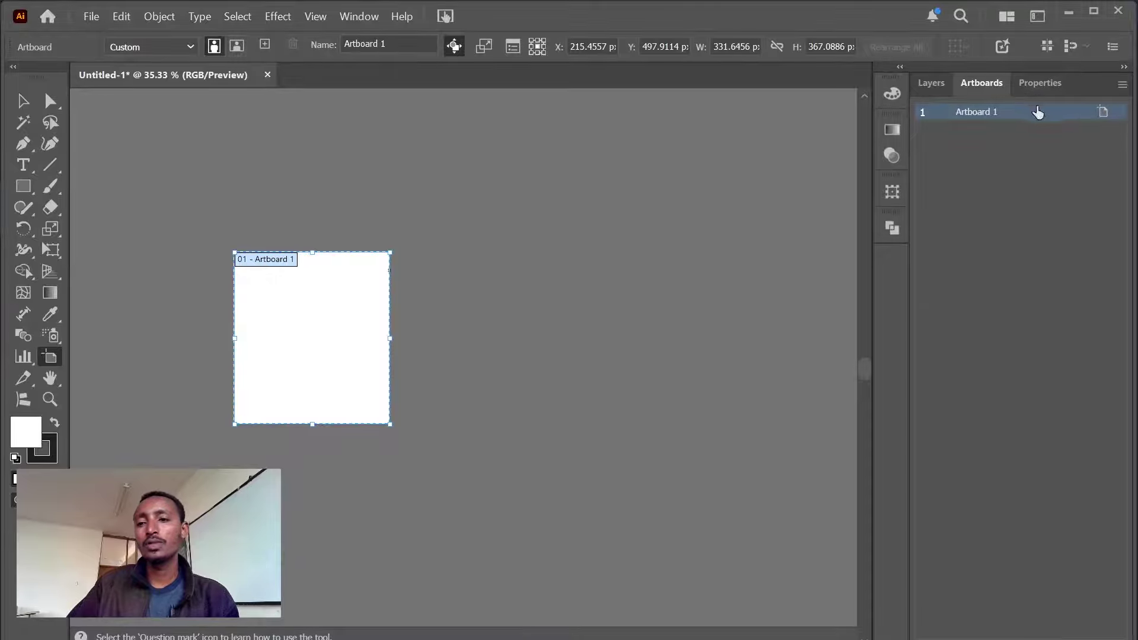
- Set the artboard's width to 367 px in its transform properties
{"action": "left_click", "coordinate": [1039, 85]}
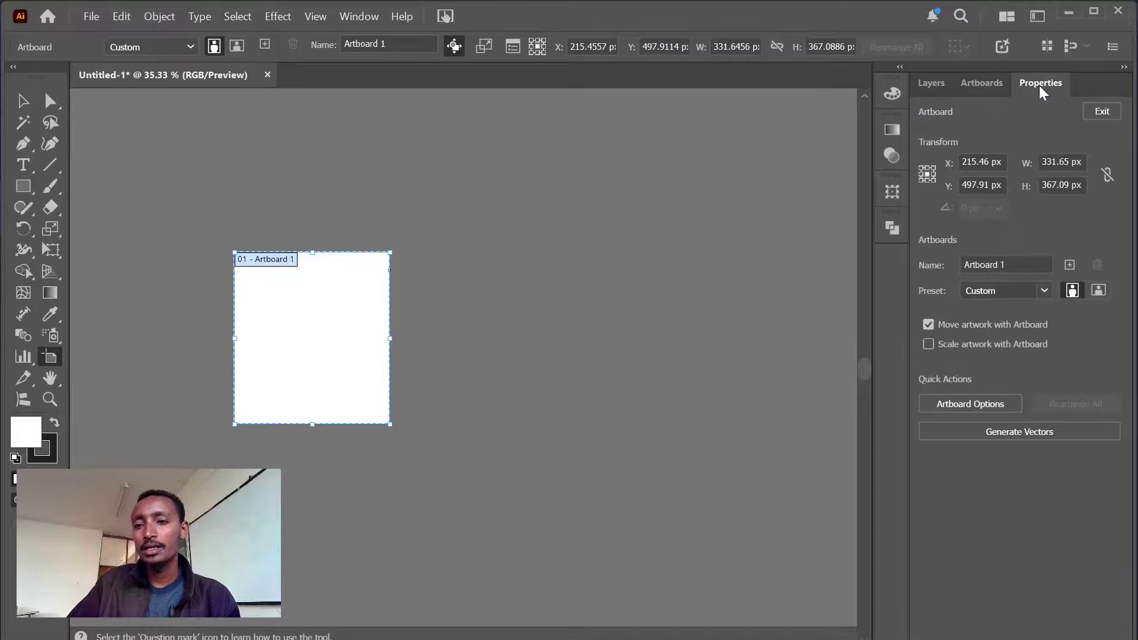
{"action": "double_click", "coordinate": [1061, 161]}
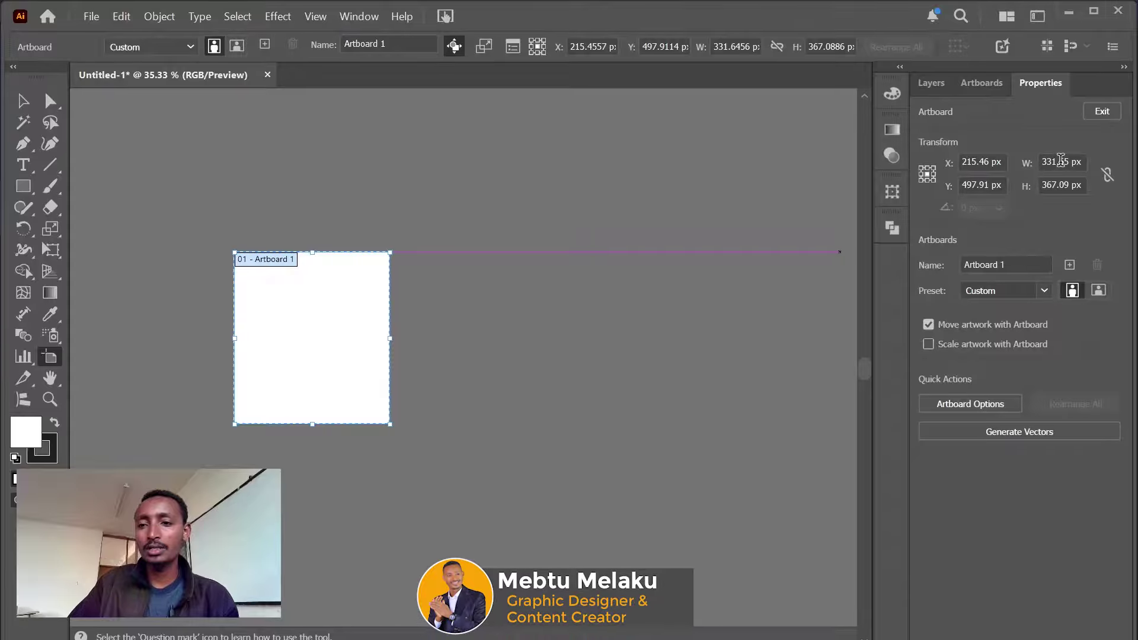
{"action": "type", "text": "332"}
{"action": "key", "text": "Return"}
{"action": "scroll", "coordinate": [1060, 161], "scroll_direction": "up", "scroll_amount": 20}
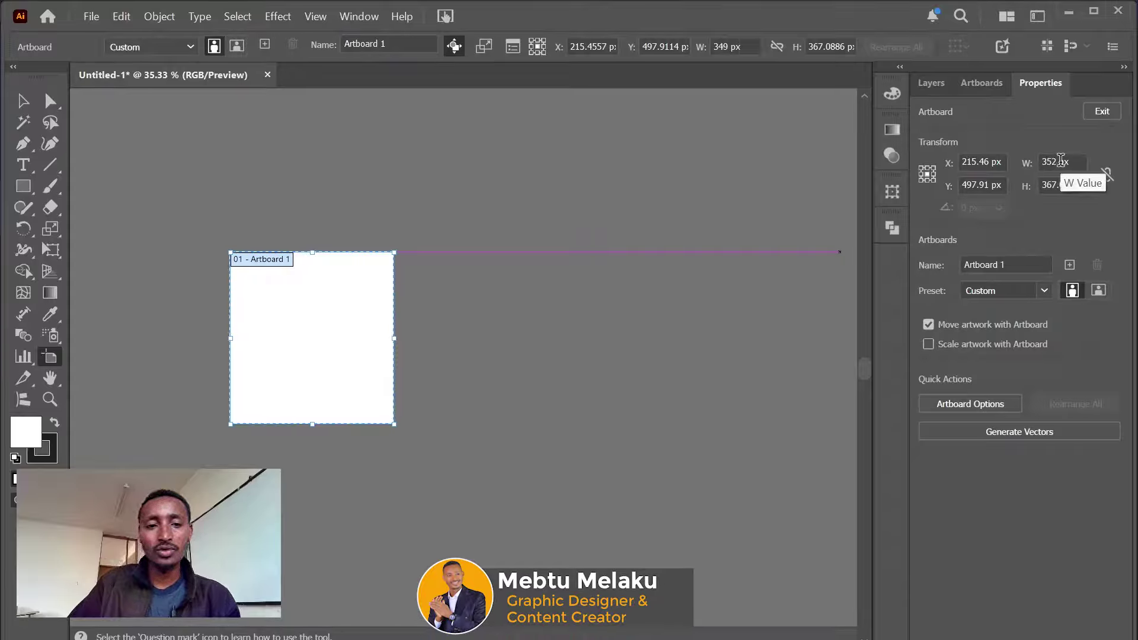
{"action": "scroll", "coordinate": [1060, 161], "scroll_direction": "up", "scroll_amount": 6}
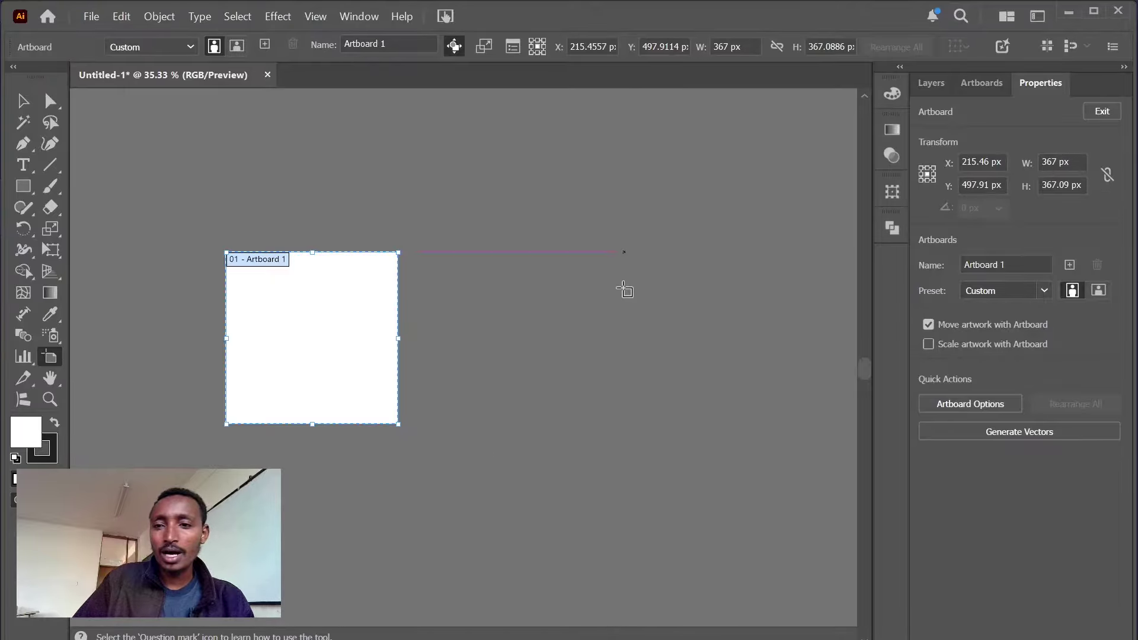
- Rename Artboard 1 as "my first arthboard" and leave artboard editing
{"action": "left_click", "coordinate": [983, 84]}
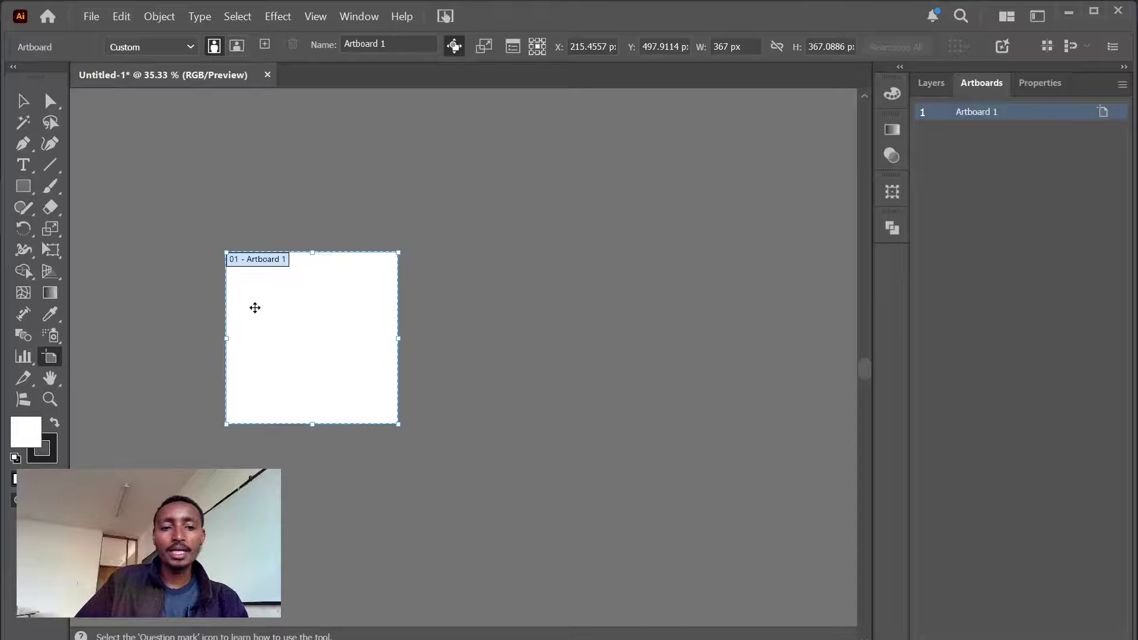
{"action": "double_click", "coordinate": [997, 110]}
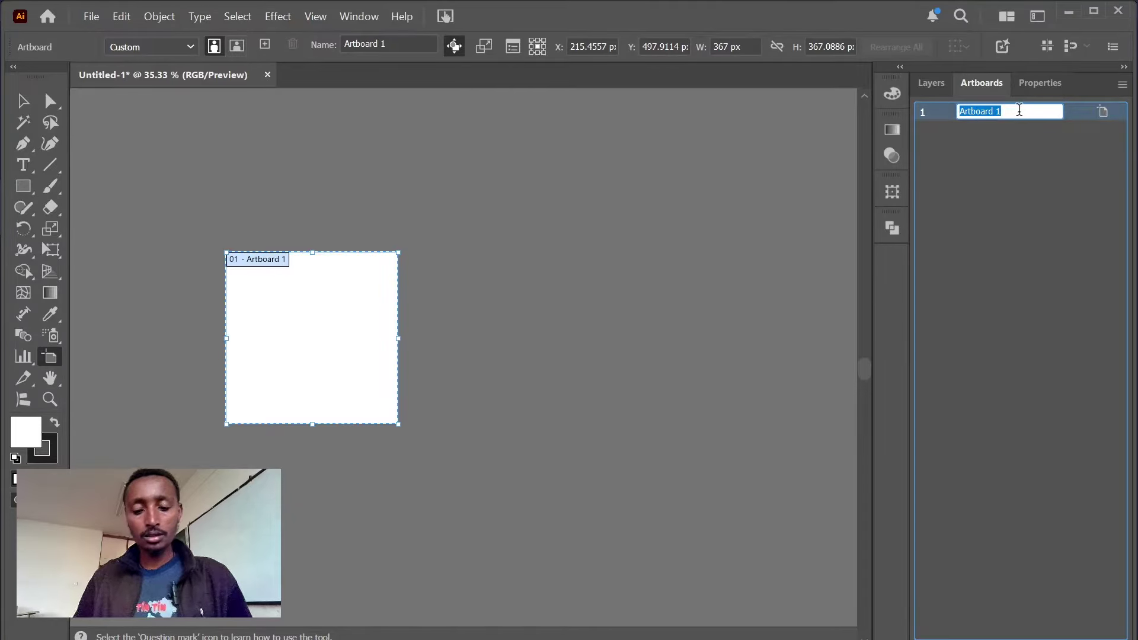
{"action": "type", "text": "my fir"}
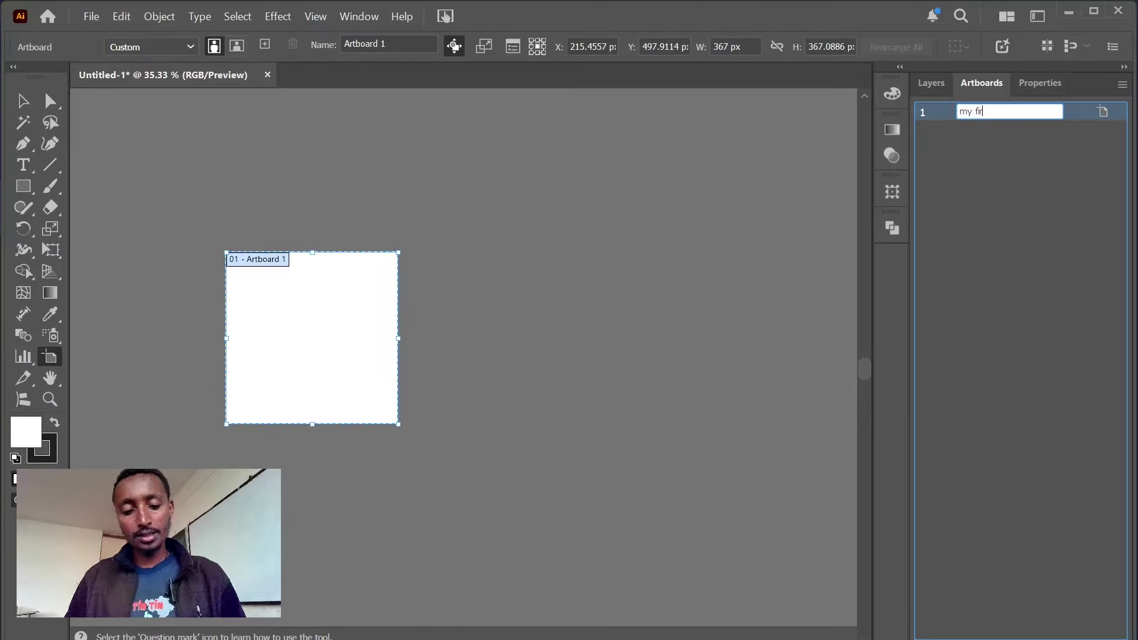
{"action": "type", "text": "st arth"}
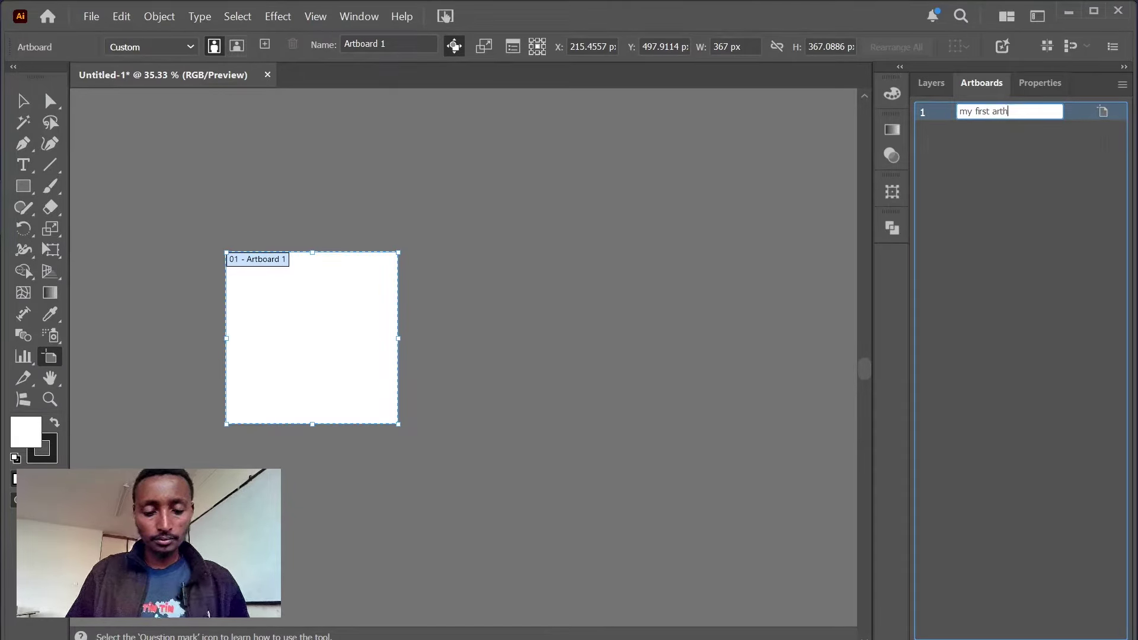
{"action": "type", "text": "board"}
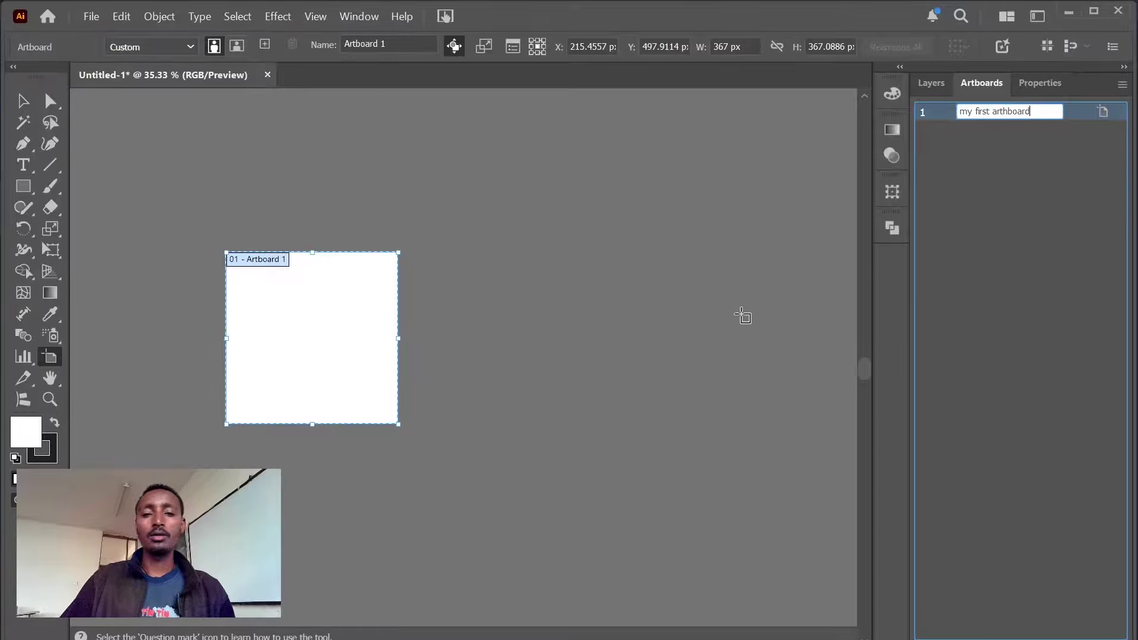
{"action": "left_click", "coordinate": [23, 102]}
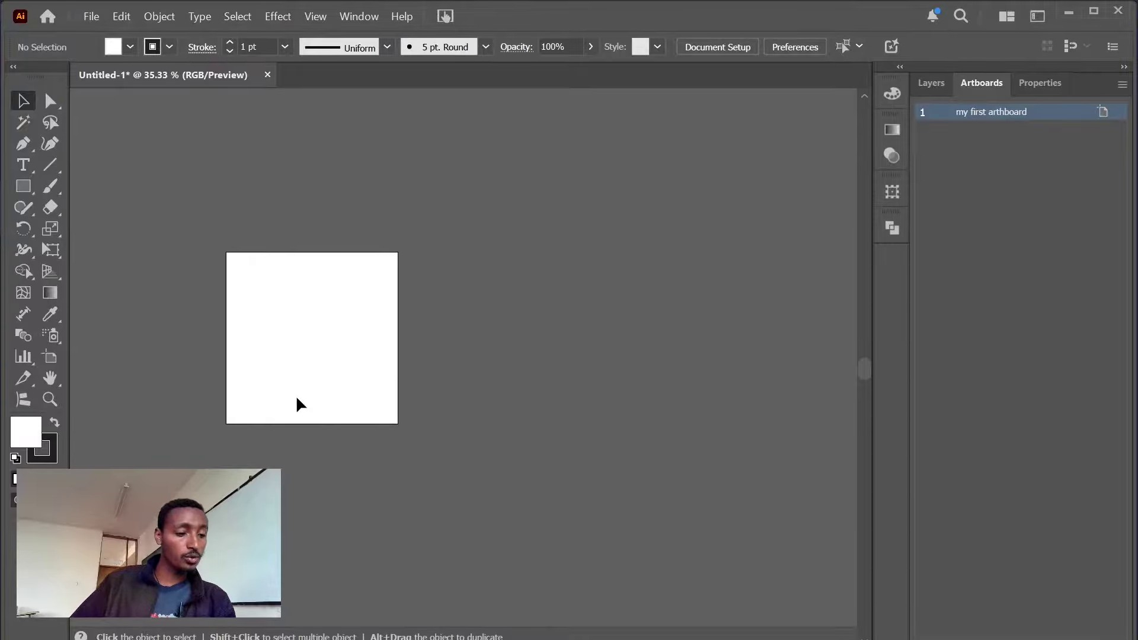
- Move the artboard freehand to about X 570 px, Y 434 px
{"action": "left_click", "coordinate": [53, 356]}
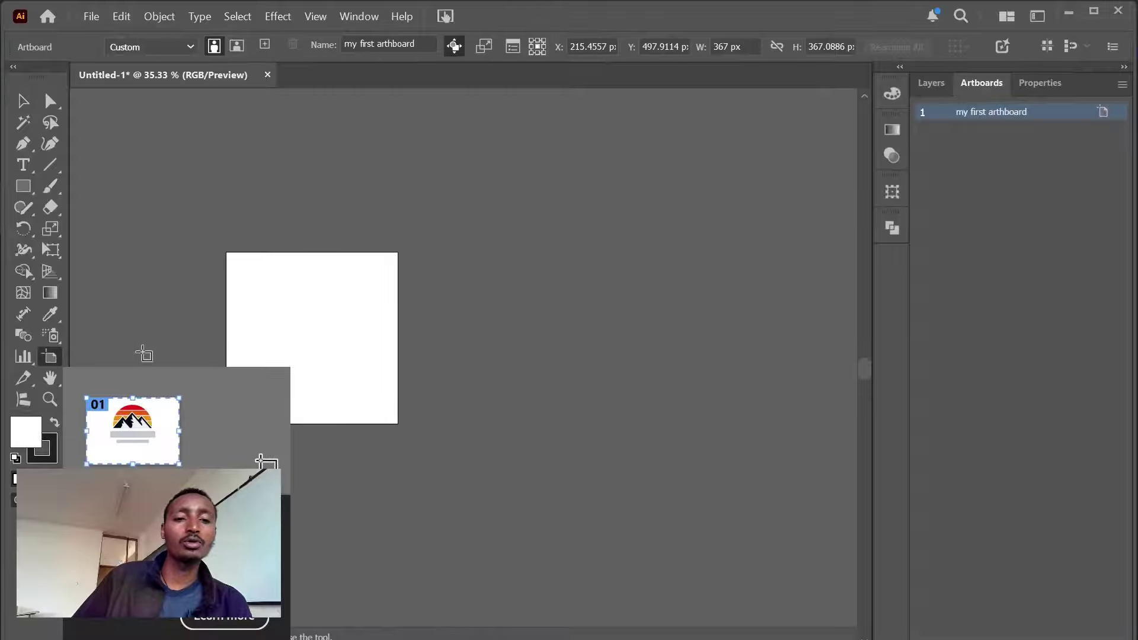
{"action": "left_click_drag", "start_coordinate": [243, 317], "coordinate": [465, 257]}
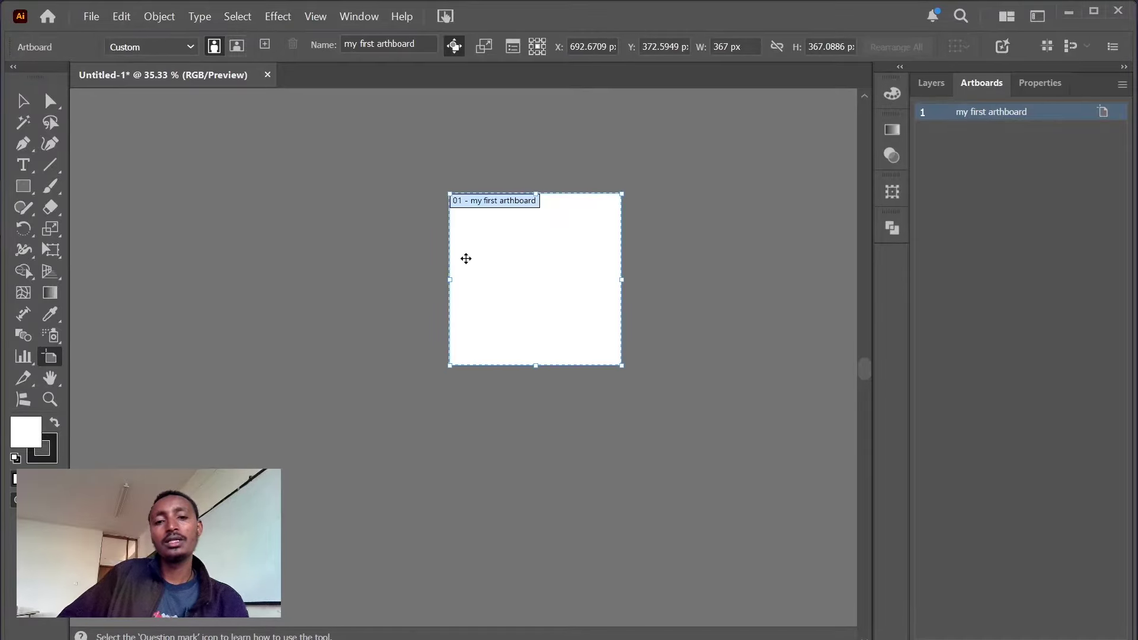
{"action": "scroll", "coordinate": [465, 272], "scroll_direction": "down", "scroll_amount": 4}
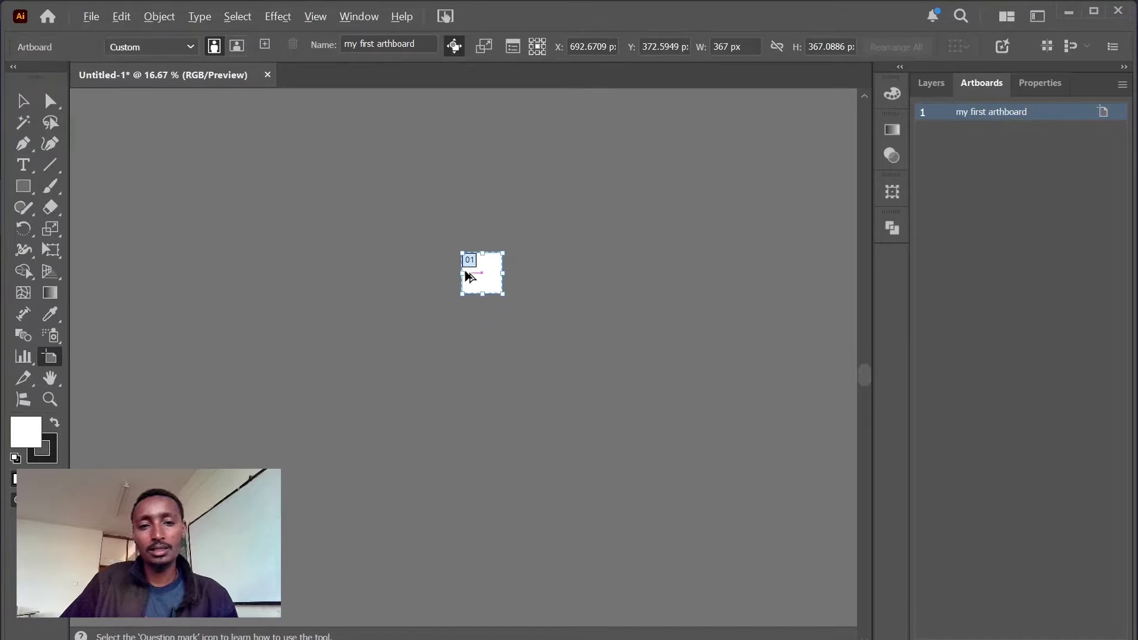
{"action": "scroll", "coordinate": [485, 275], "scroll_direction": "up", "scroll_amount": 6}
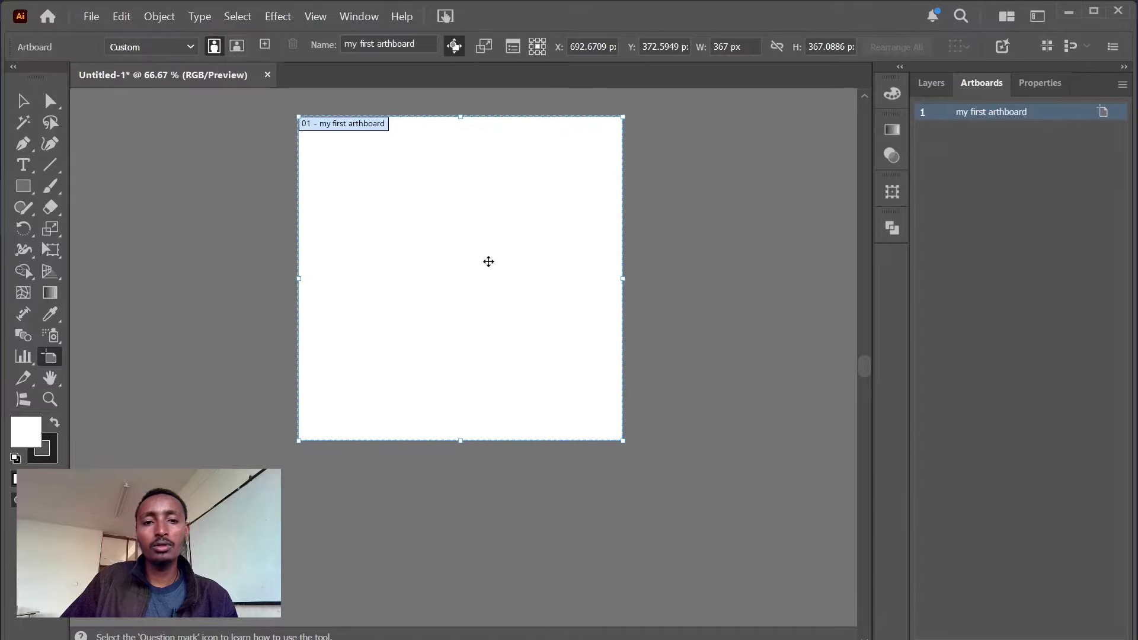
{"action": "left_click_drag", "start_coordinate": [498, 221], "coordinate": [389, 273]}
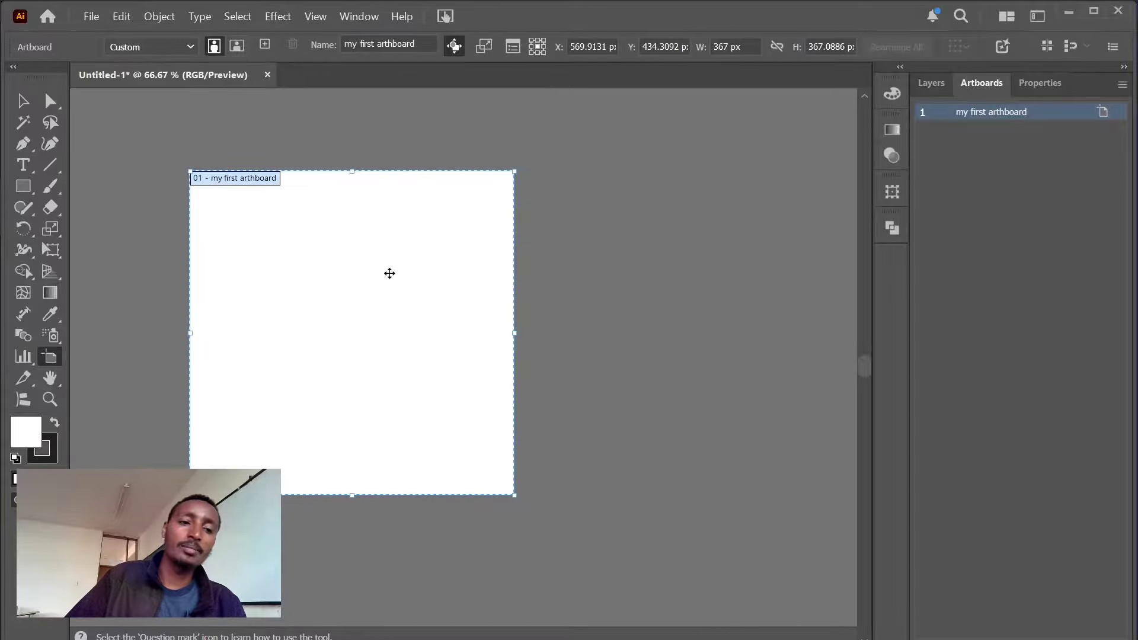
{"action": "left_click", "coordinate": [14, 103]}
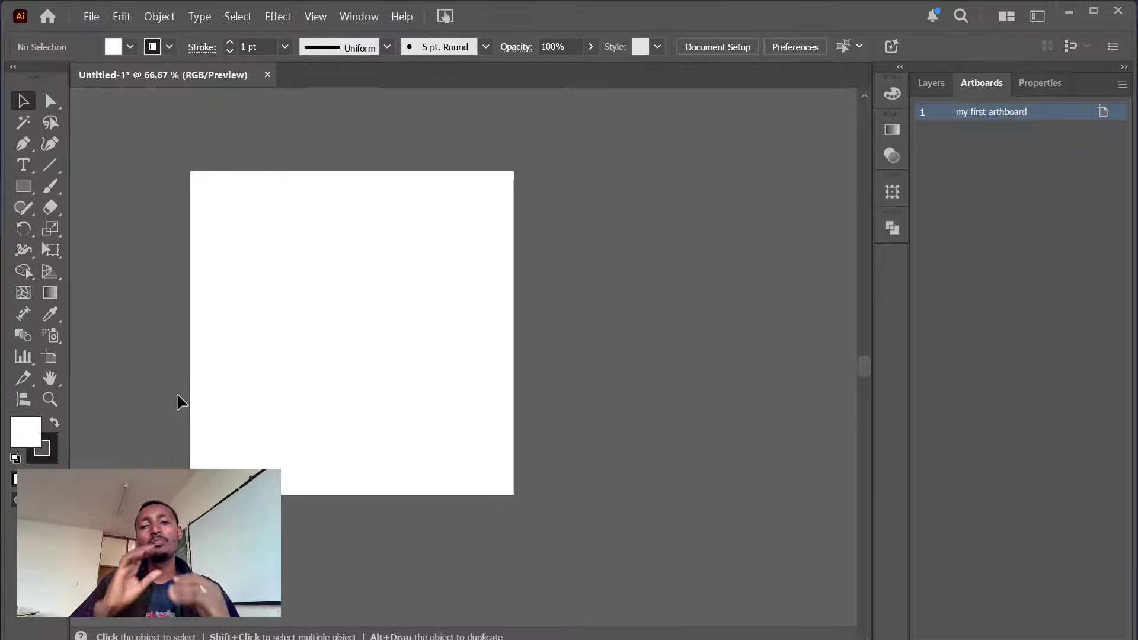
- Duplicate the artboard, placing the copy beside the original's right edge at about X 956 px, Y 434 px
{"action": "left_click", "coordinate": [48, 358]}
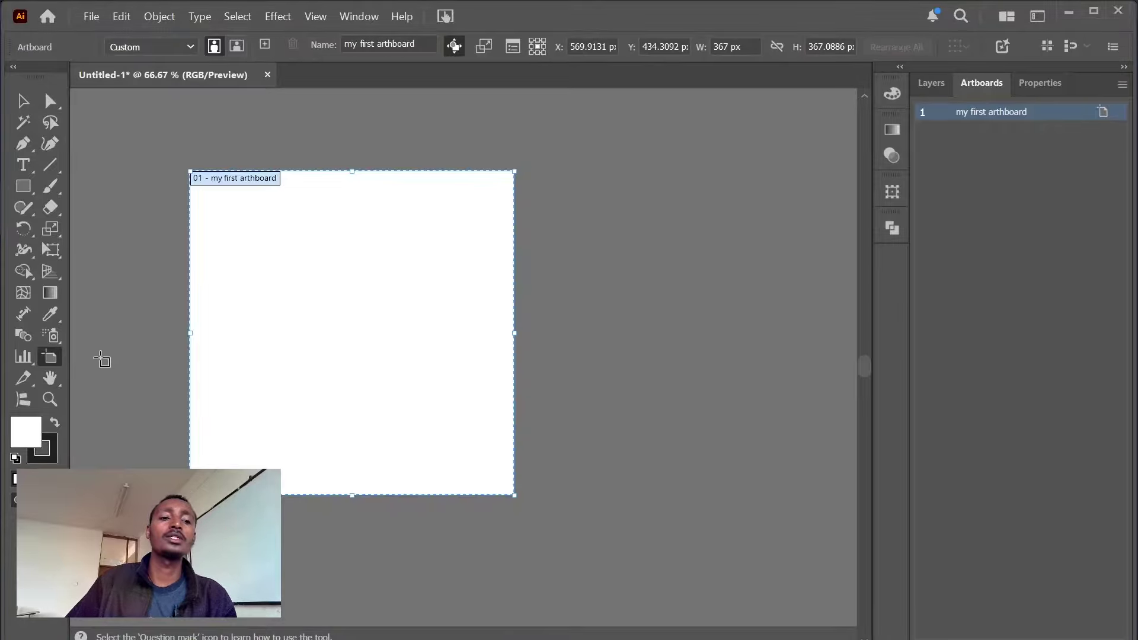
{"action": "left_click", "coordinate": [18, 105]}
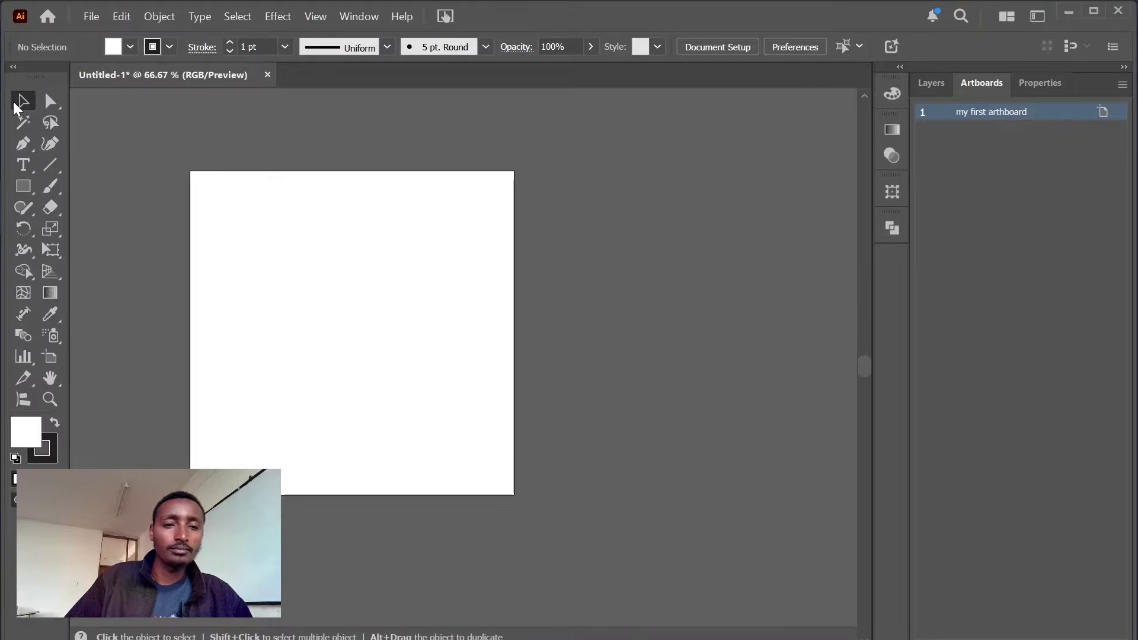
{"action": "left_click", "coordinate": [53, 356]}
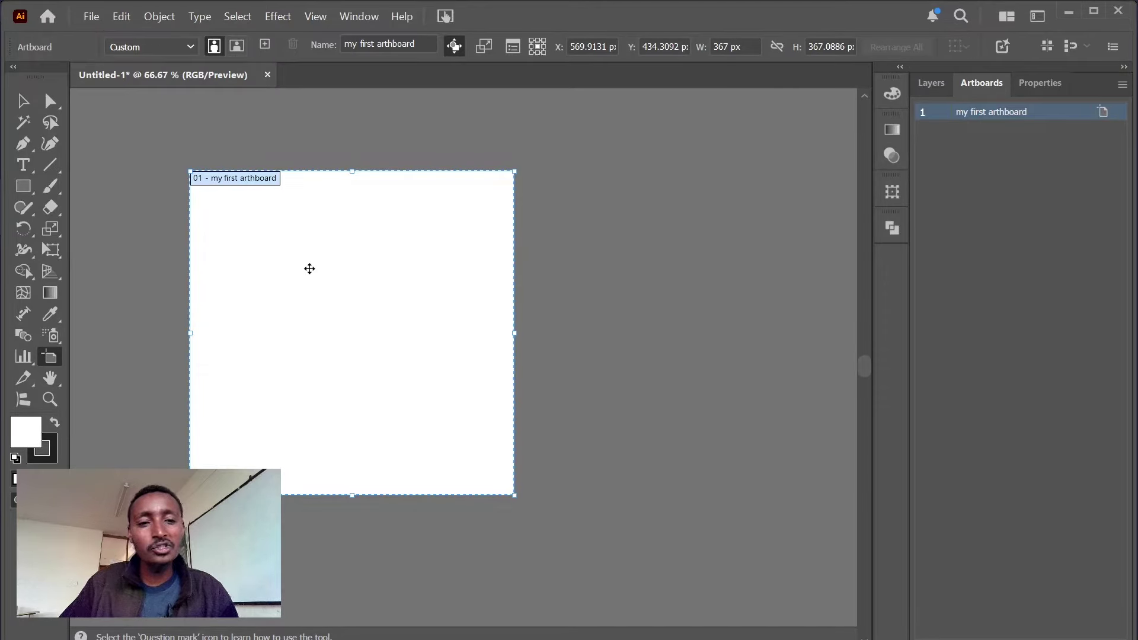
{"action": "left_click_drag", "start_coordinate": [312, 272], "coordinate": [651, 271]}
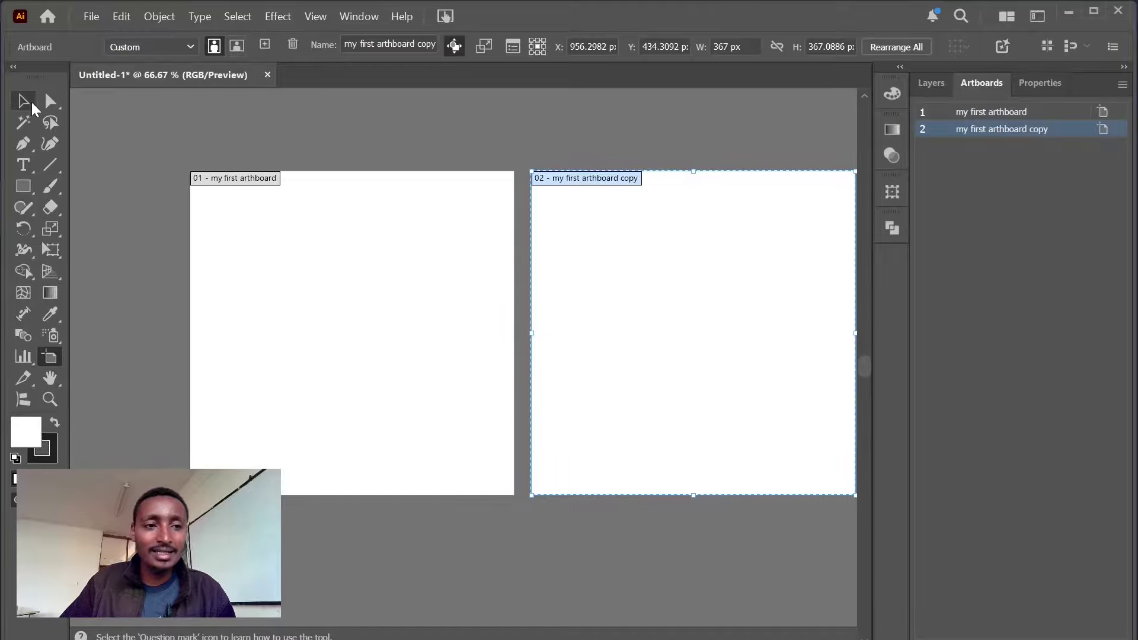
{"action": "left_click", "coordinate": [24, 101]}
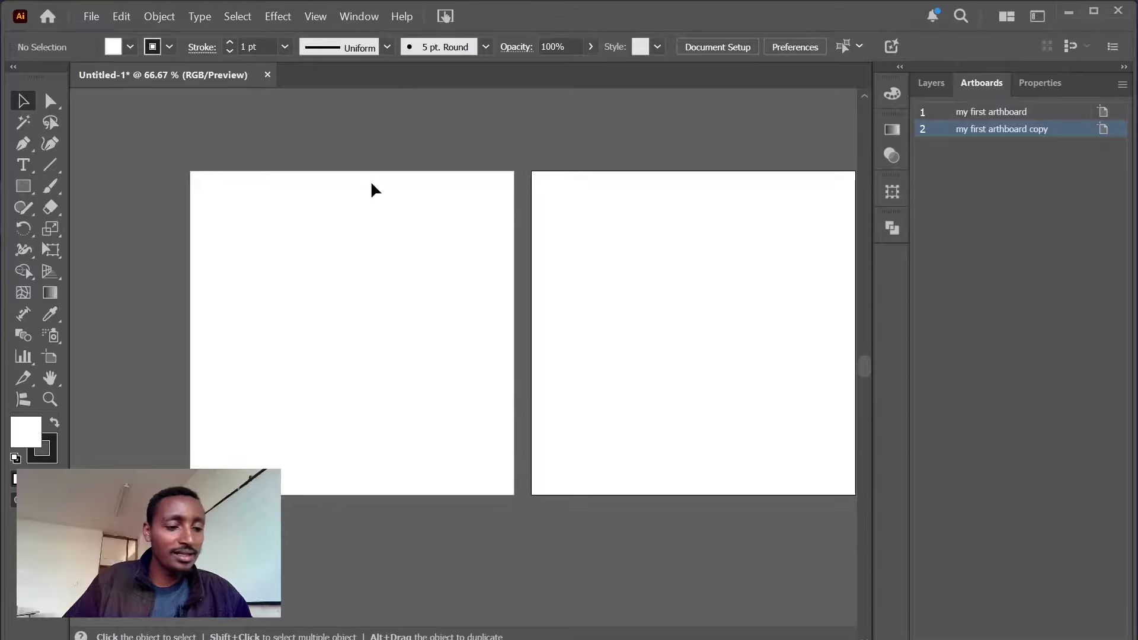
- Toggle the Artboards panel off and back on, and regroup it after Properties
{"action": "left_click", "coordinate": [367, 17]}
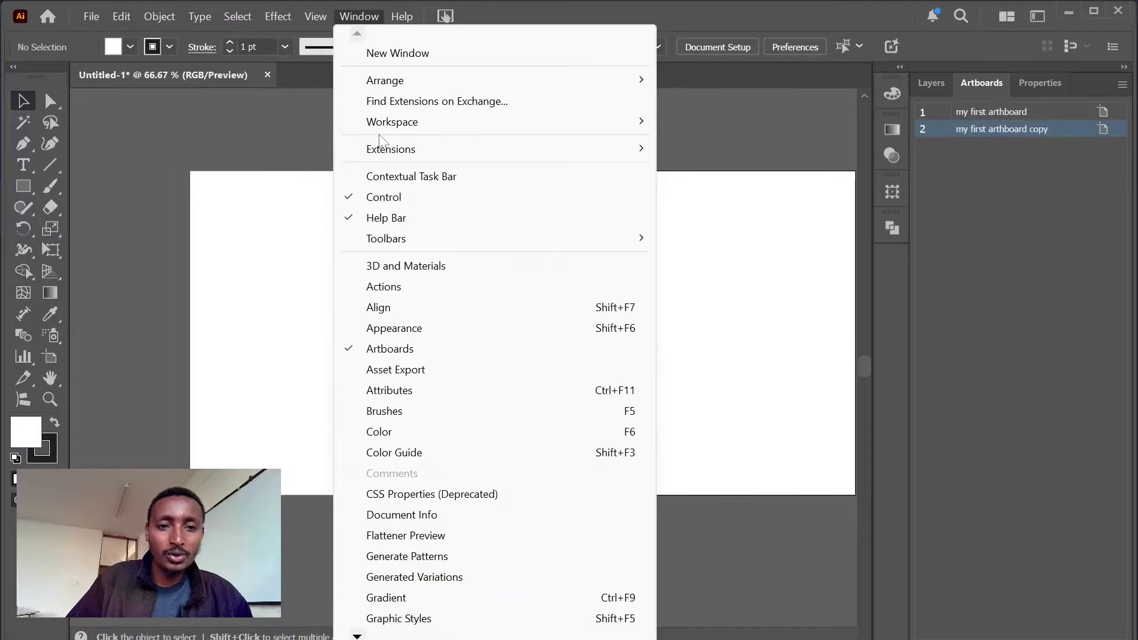
{"action": "left_click", "coordinate": [389, 351]}
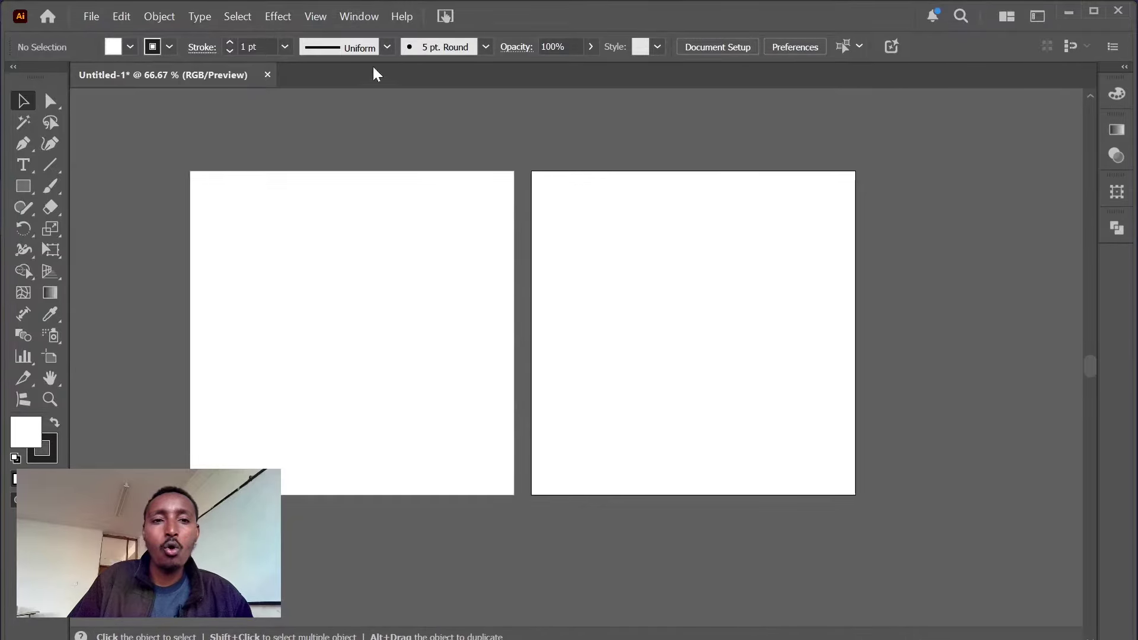
{"action": "left_click", "coordinate": [364, 16]}
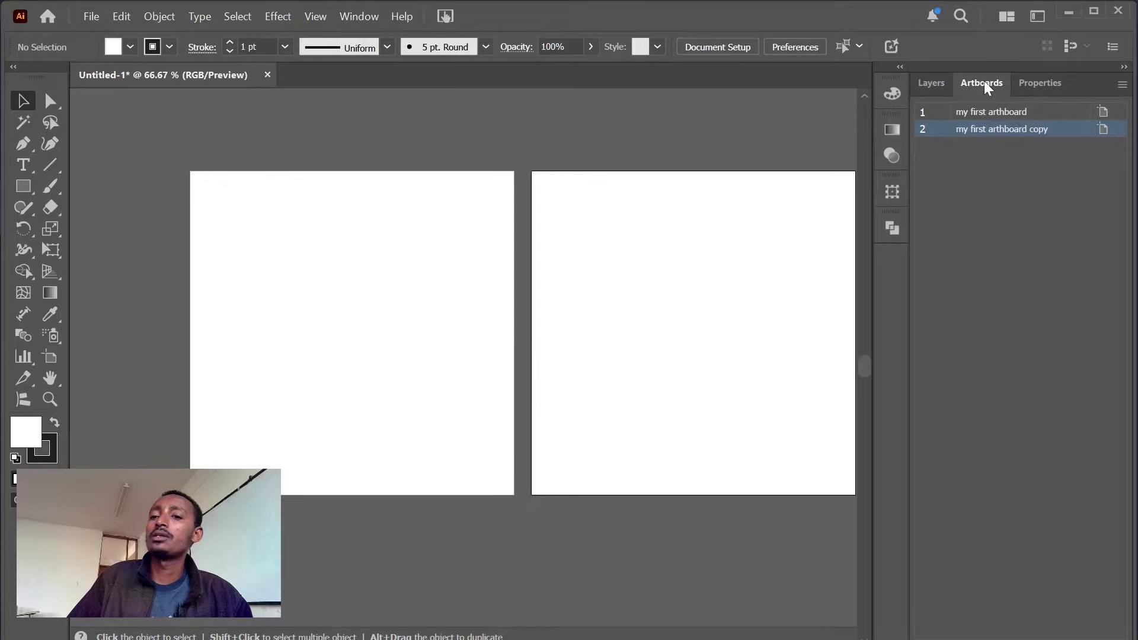
{"action": "left_click_drag", "start_coordinate": [983, 81], "coordinate": [863, 160]}
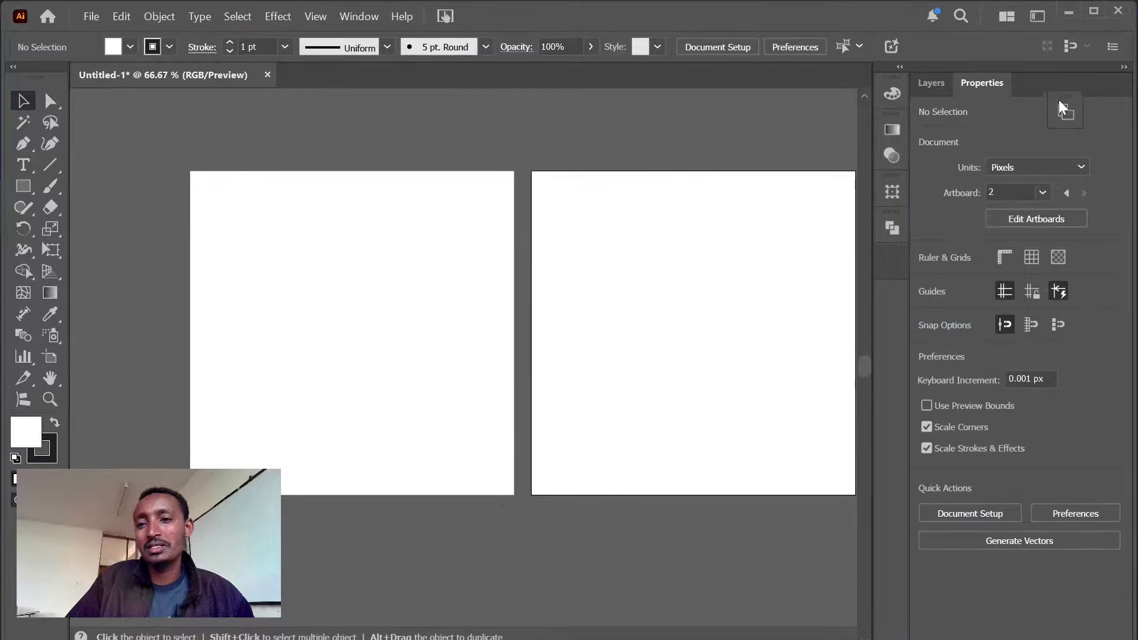
{"action": "left_click_drag", "start_coordinate": [1058, 99], "coordinate": [1029, 85]}
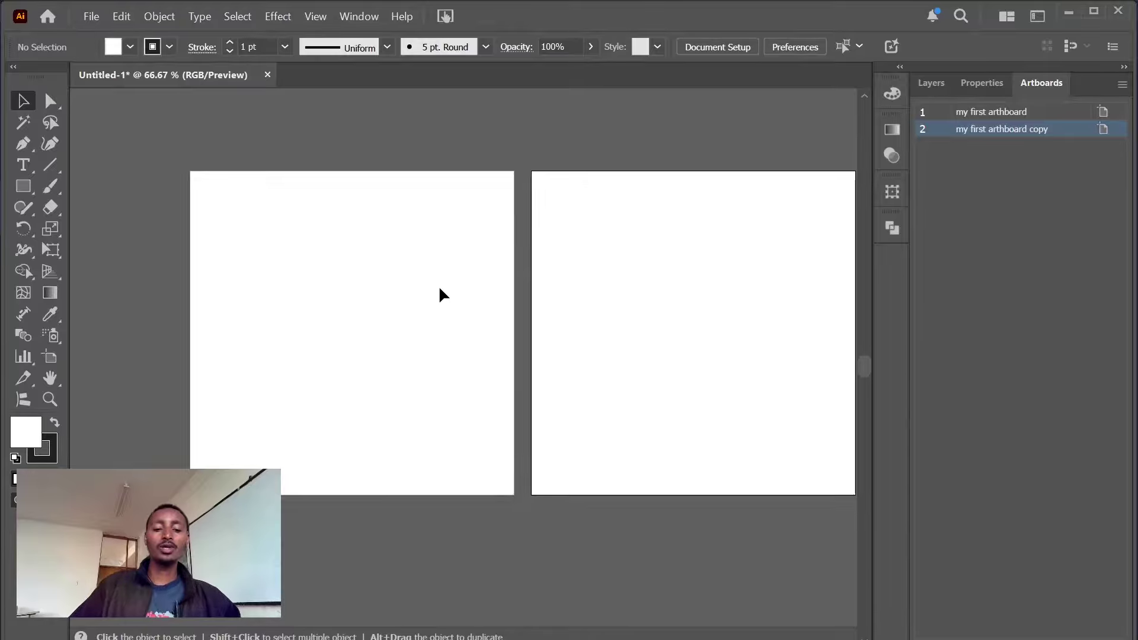
- Duplicate the second artboard to its right, making a row of three, and leave artboard editing
{"action": "key", "text": "ctrl+minus"}
{"action": "key", "text": "ctrl+minus"}
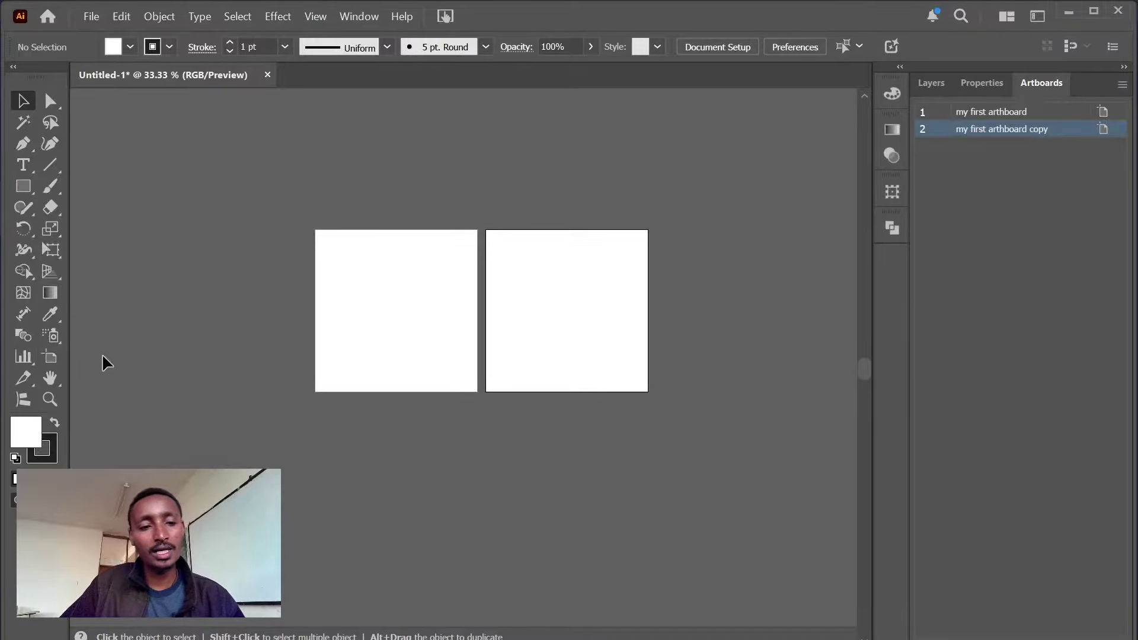
{"action": "left_click", "coordinate": [50, 357]}
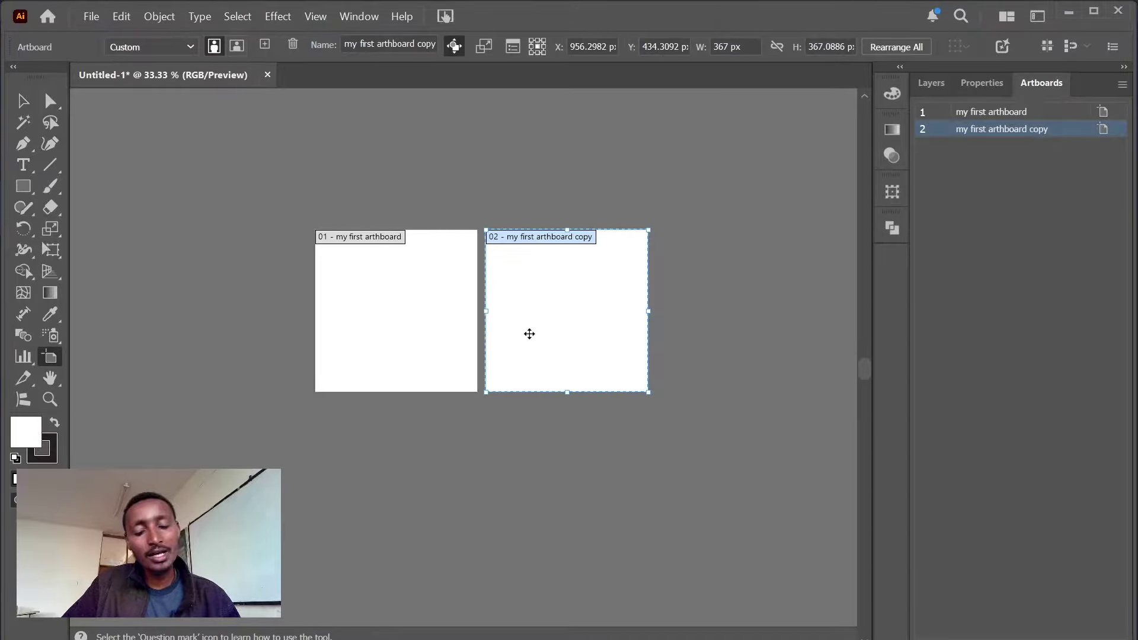
{"action": "left_click_drag", "start_coordinate": [530, 336], "coordinate": [701, 333]}
{"action": "left_click", "coordinate": [24, 101]}
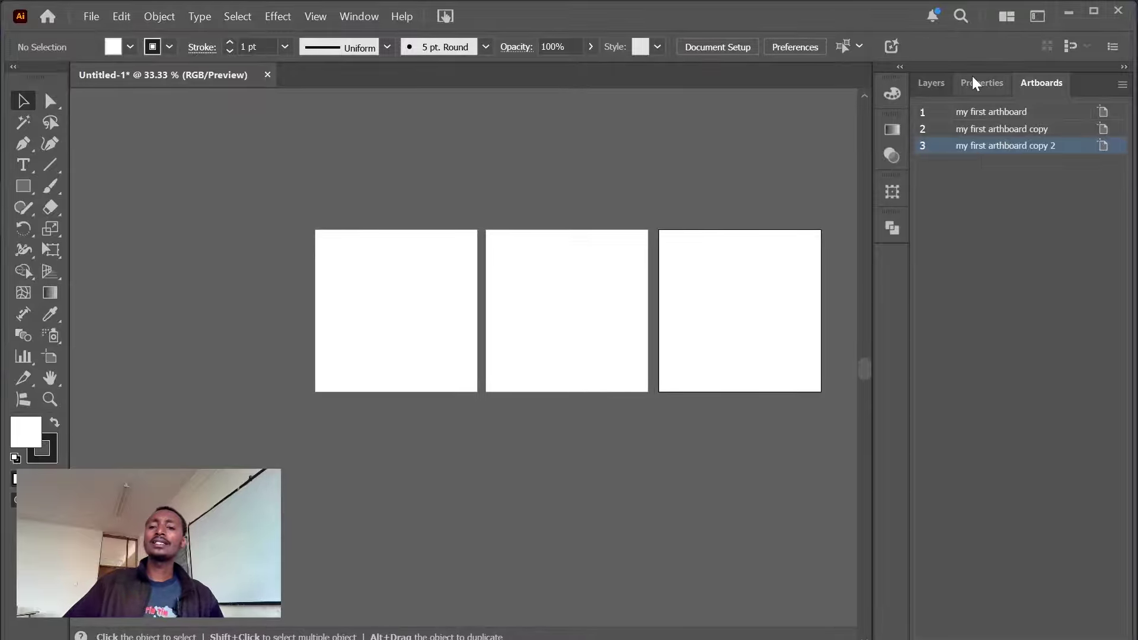
- Draw a rectangle about 244 px wide and 266 px high on the first artboard
{"action": "left_click", "coordinate": [23, 181]}
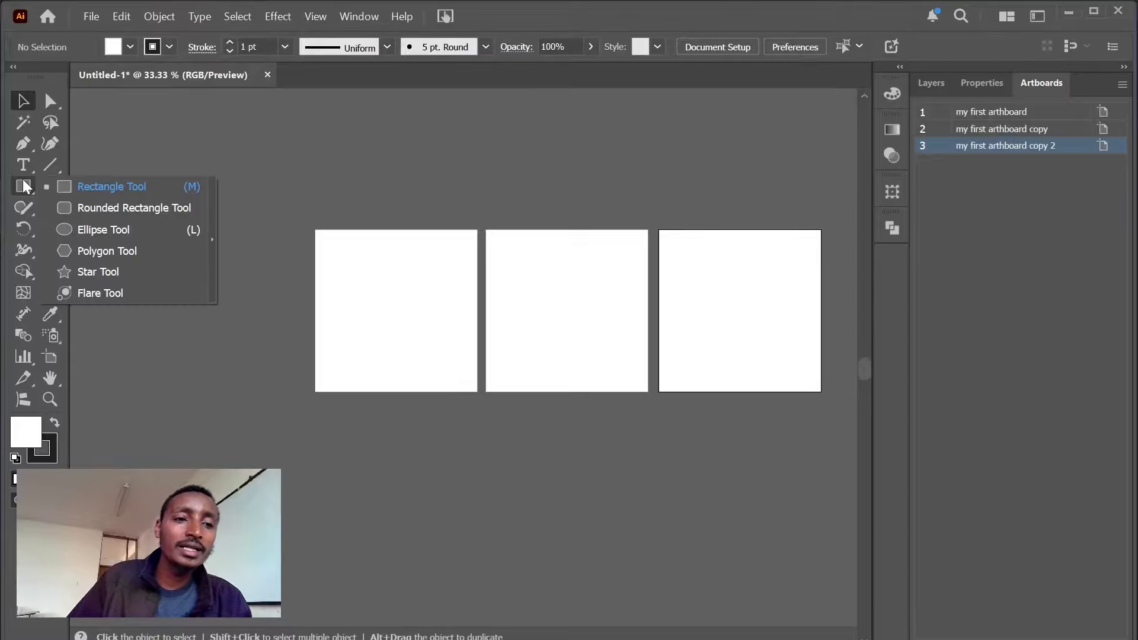
{"action": "left_click", "coordinate": [417, 298]}
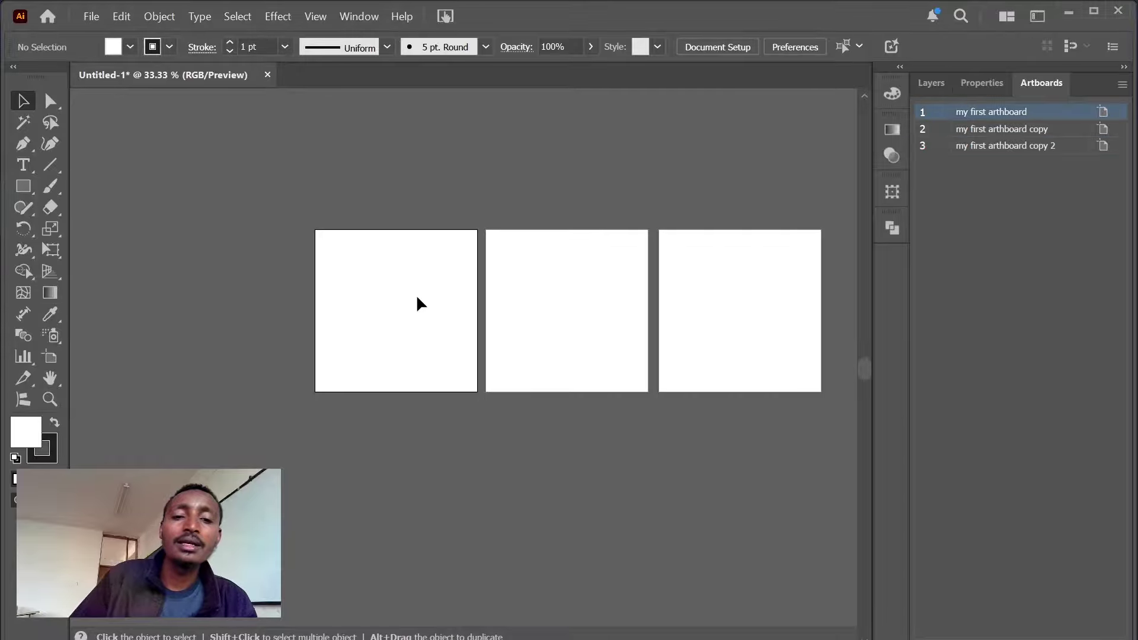
{"action": "left_click", "coordinate": [33, 188]}
{"action": "left_click", "coordinate": [58, 187]}
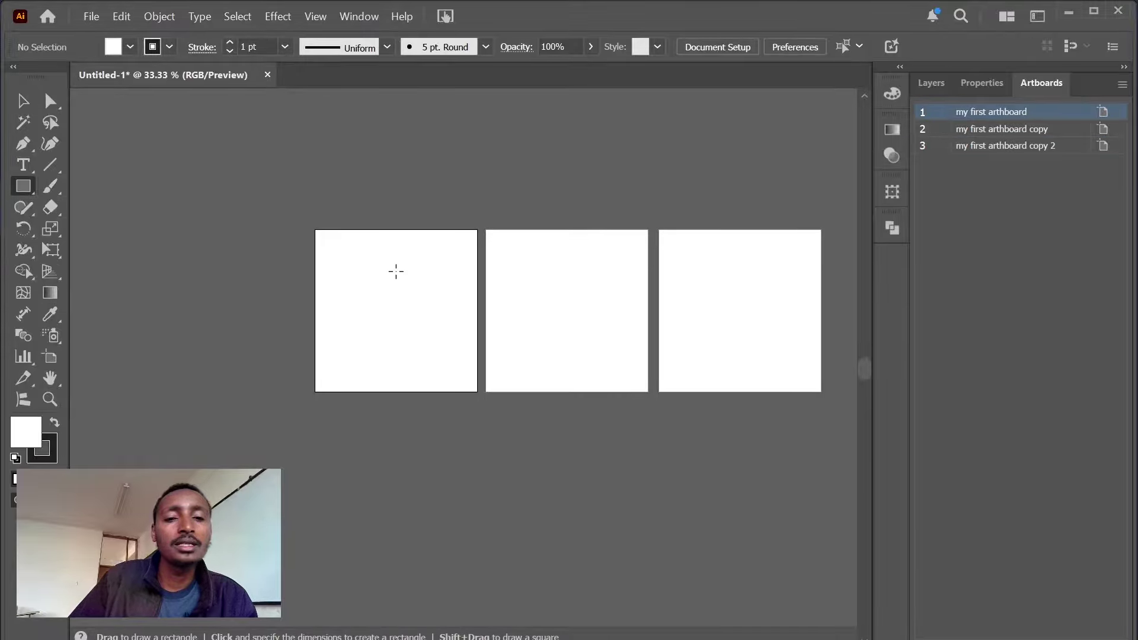
{"action": "left_click_drag", "start_coordinate": [347, 262], "coordinate": [456, 380]}
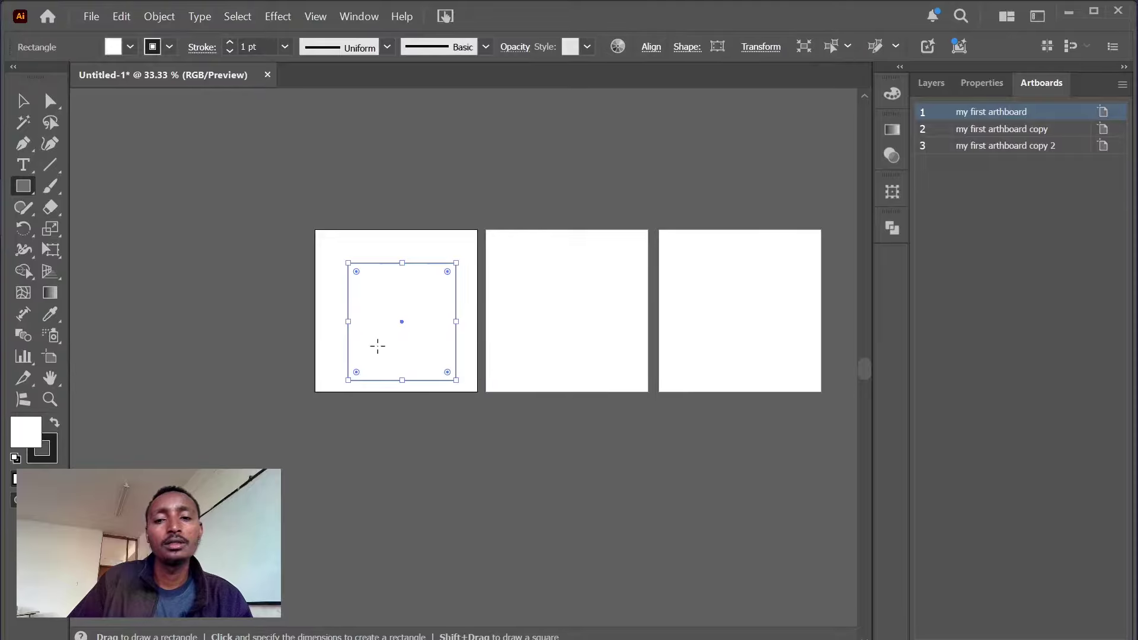
- Fill the rectangle with the yellow-to-red gradient swatch and move it slightly upward on the first artboard
{"action": "left_click", "coordinate": [133, 51]}
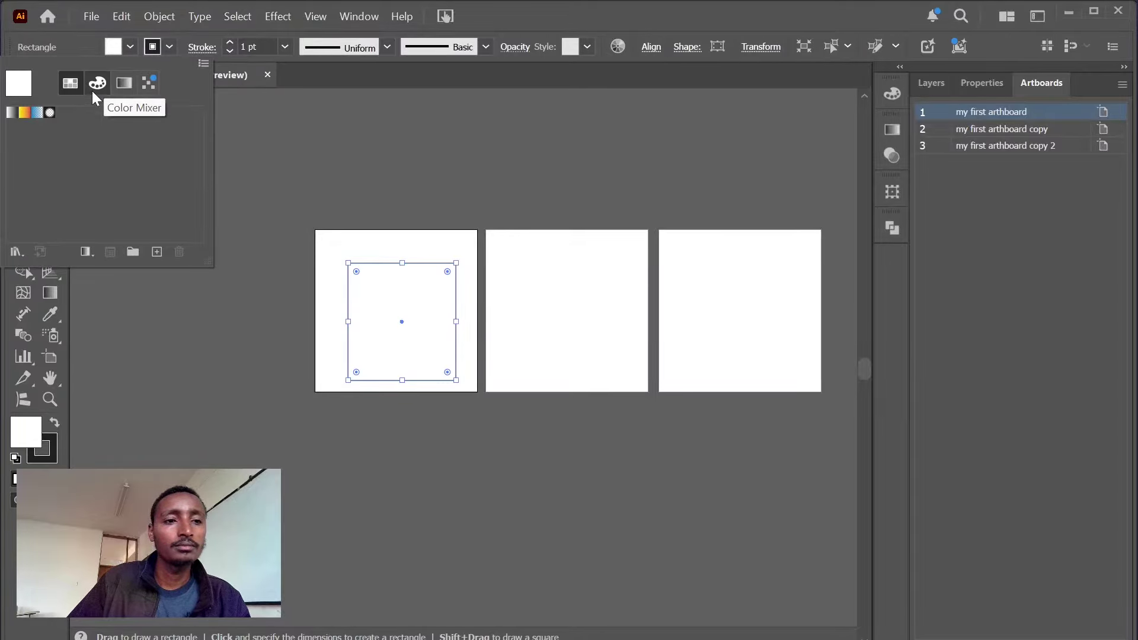
{"action": "left_click", "coordinate": [23, 112]}
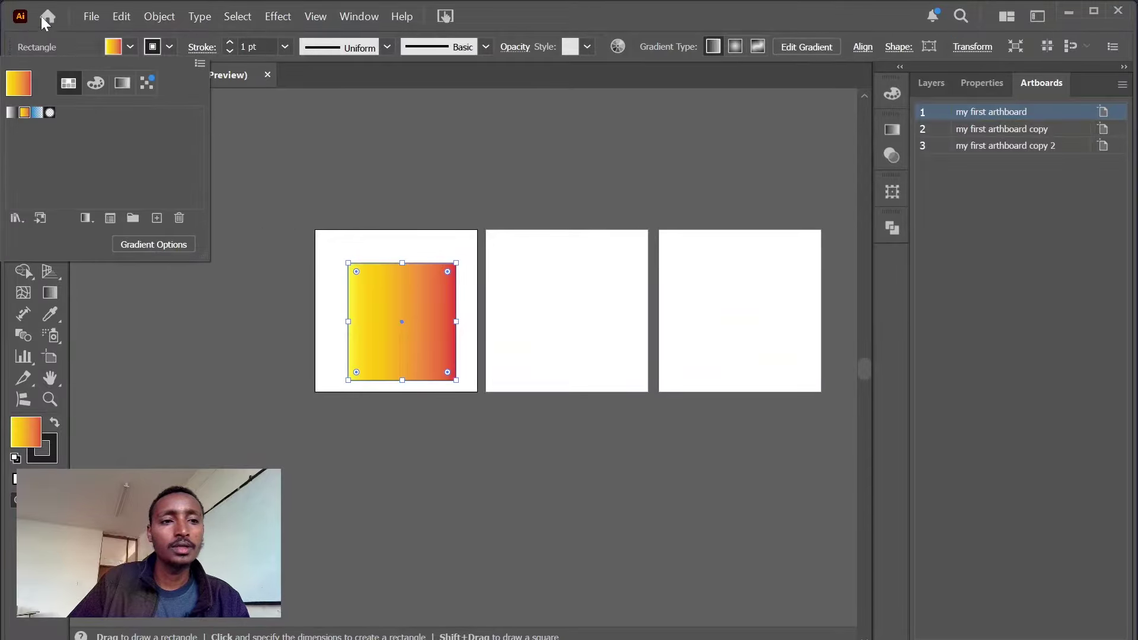
{"action": "key", "text": "Escape"}
{"action": "left_click", "coordinate": [22, 102]}
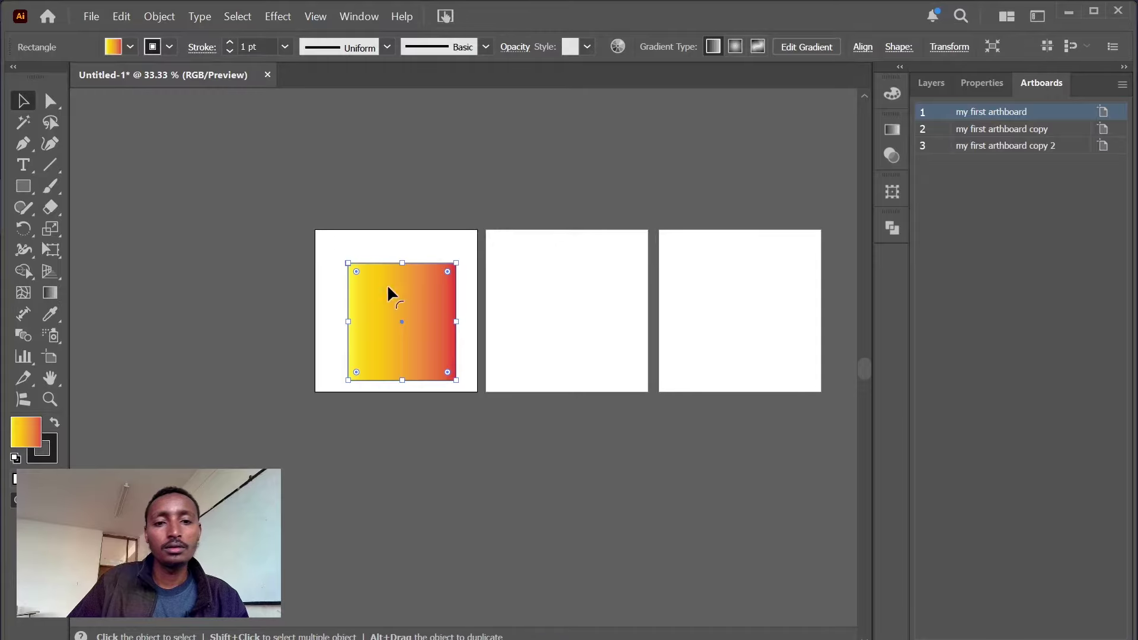
{"action": "scroll", "coordinate": [396, 314], "scroll_direction": "up", "scroll_amount": 2}
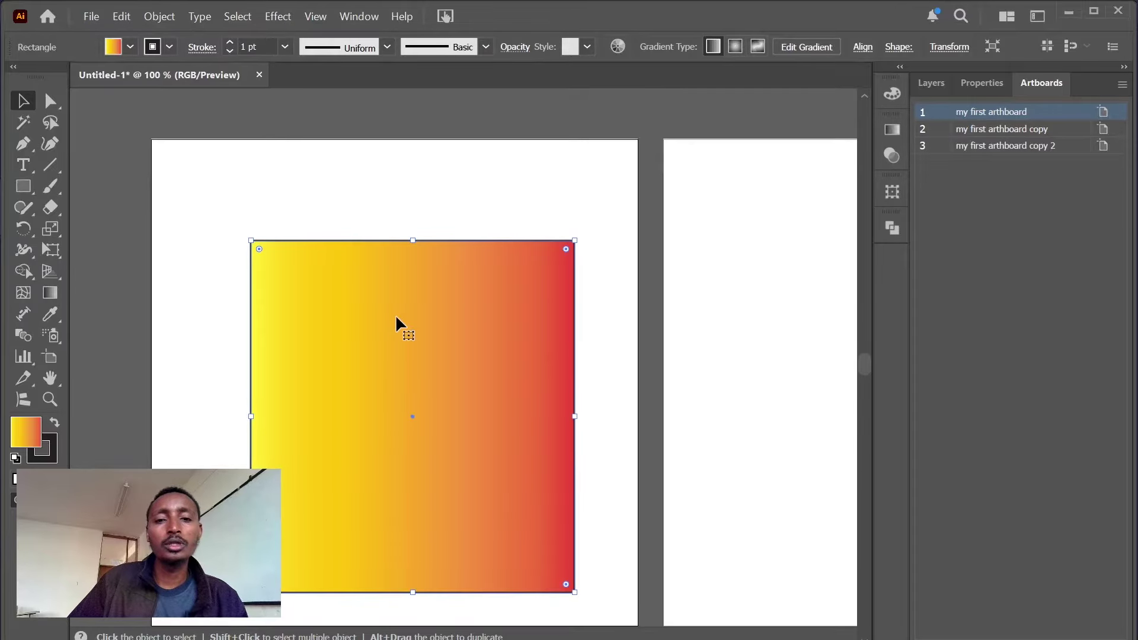
{"action": "left_click_drag", "start_coordinate": [396, 314], "coordinate": [396, 277]}
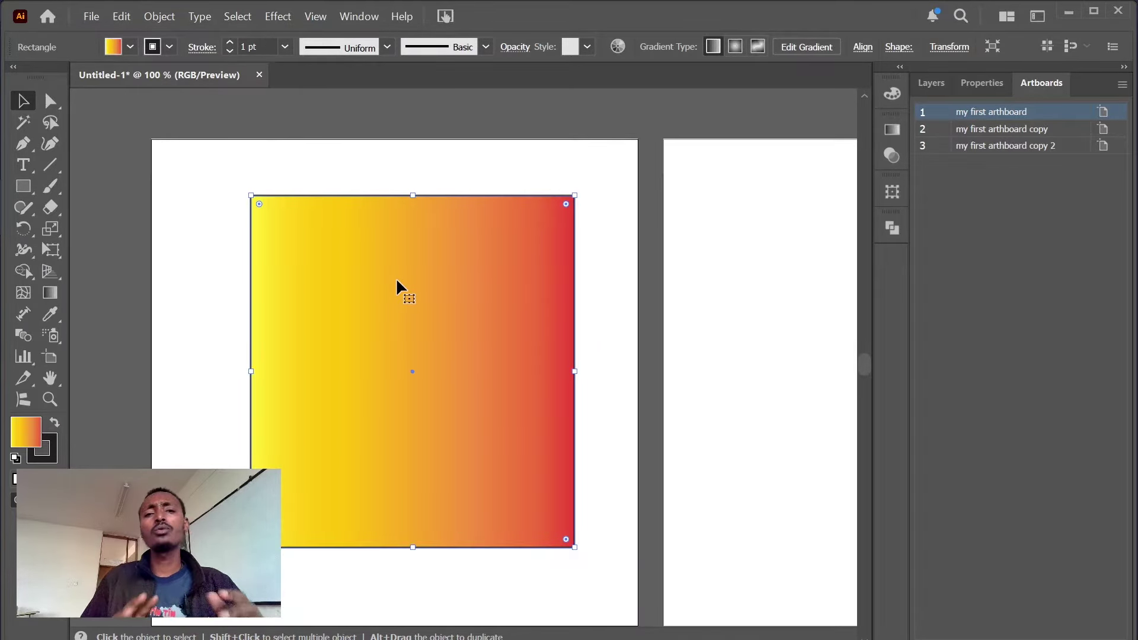
- Show the Color panel, look through the list of available panels, and collapse the Color panel again
{"action": "left_click", "coordinate": [367, 18]}
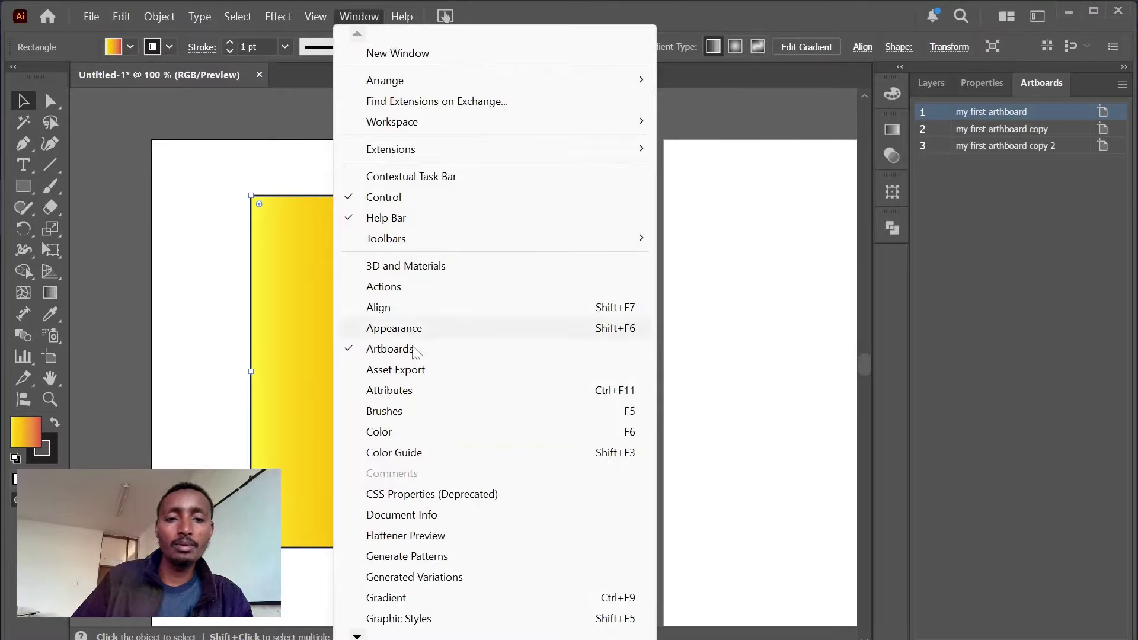
{"action": "left_click", "coordinate": [403, 431]}
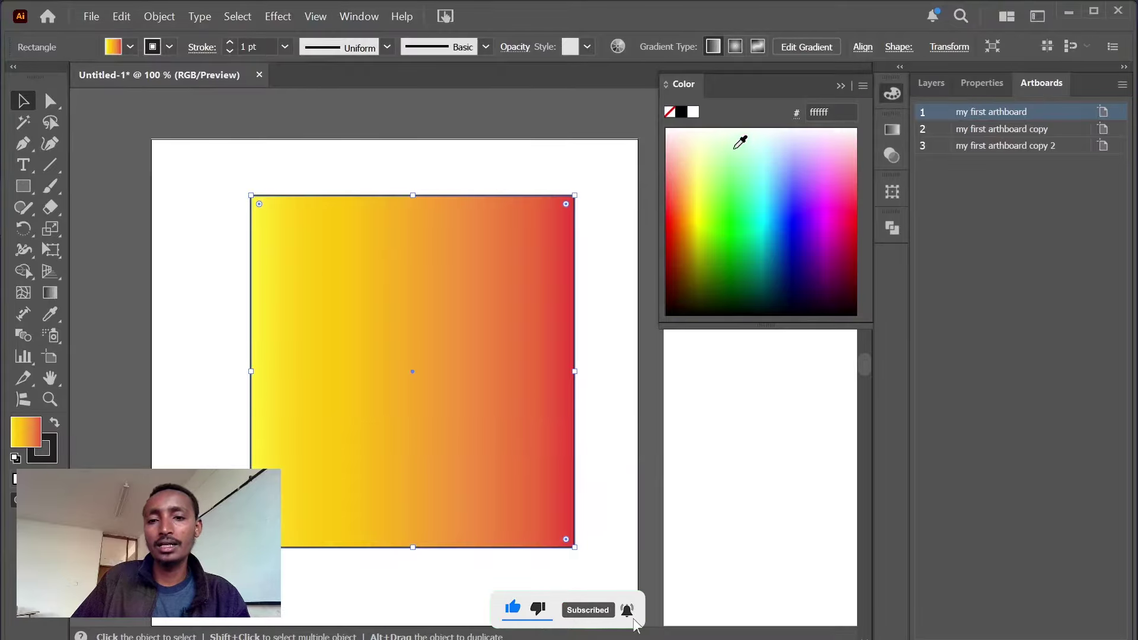
{"action": "left_click", "coordinate": [358, 16]}
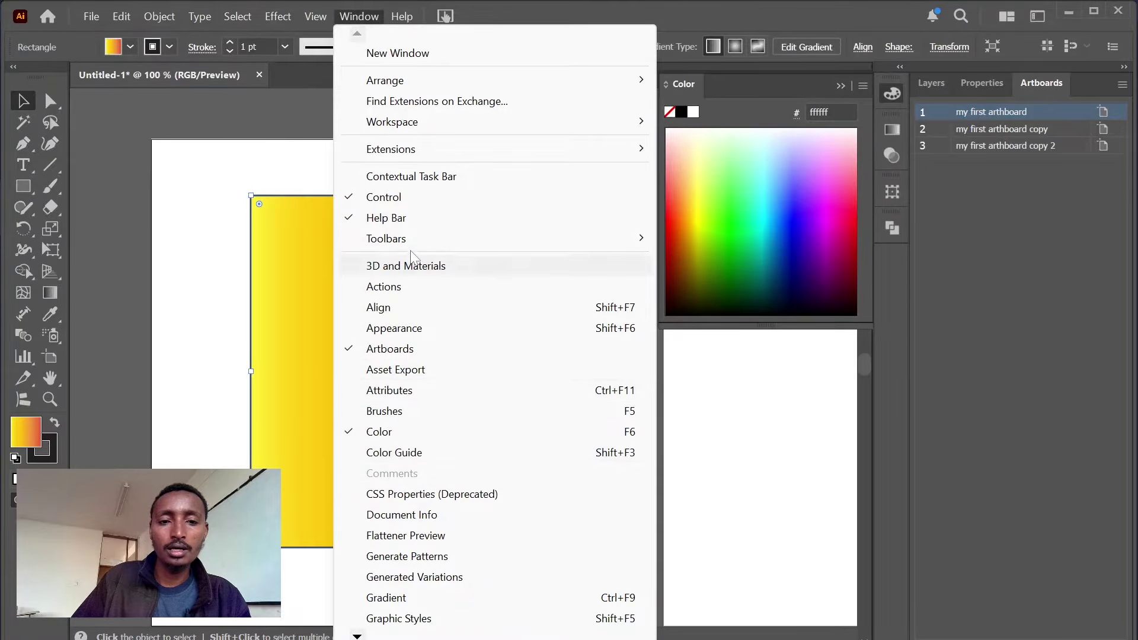
{"action": "mouse_move", "coordinate": [411, 237]}
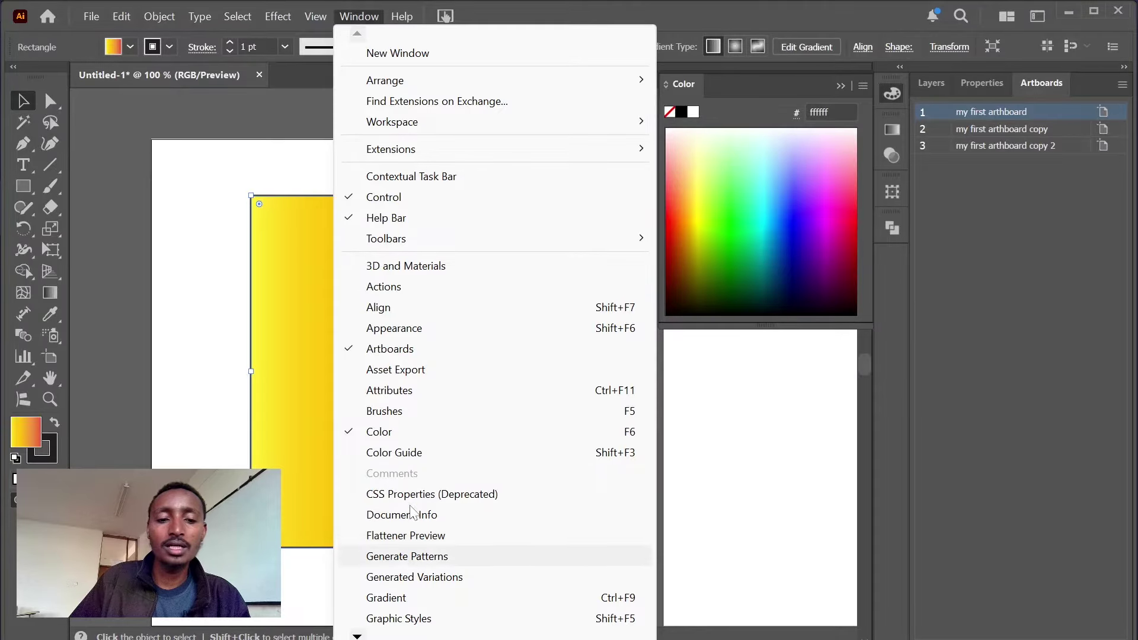
{"action": "scroll", "coordinate": [359, 634], "scroll_direction": "down", "scroll_amount": 5}
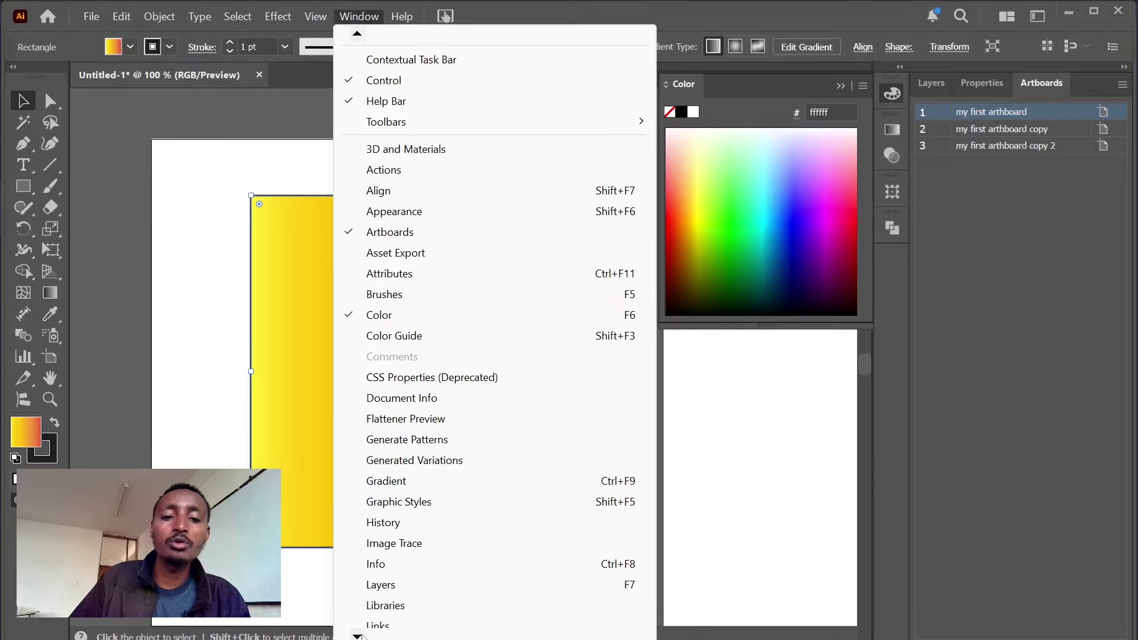
{"action": "left_click", "coordinate": [728, 445]}
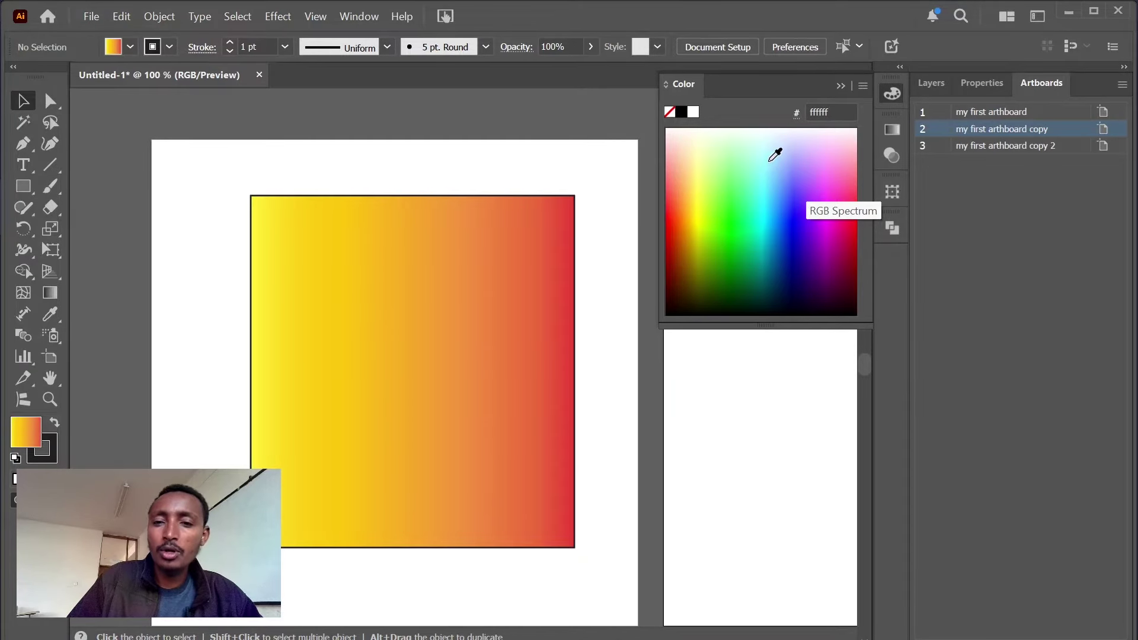
{"action": "left_click", "coordinate": [842, 87]}
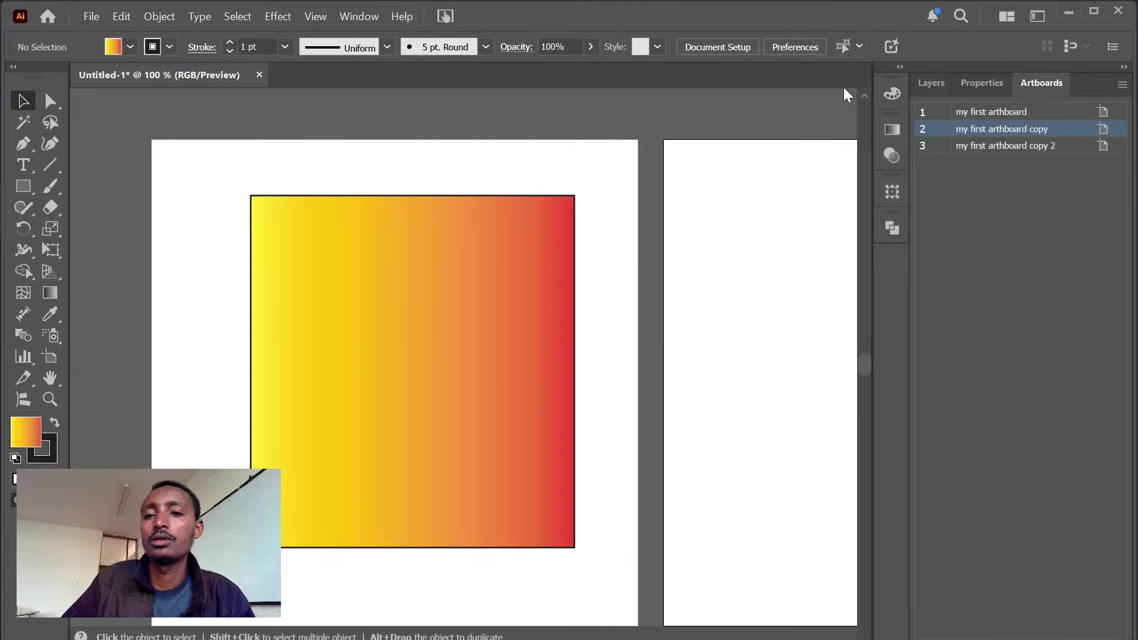
- Bring the Properties panel forward and locate its entry in the list of available panels
{"action": "left_click", "coordinate": [971, 83]}
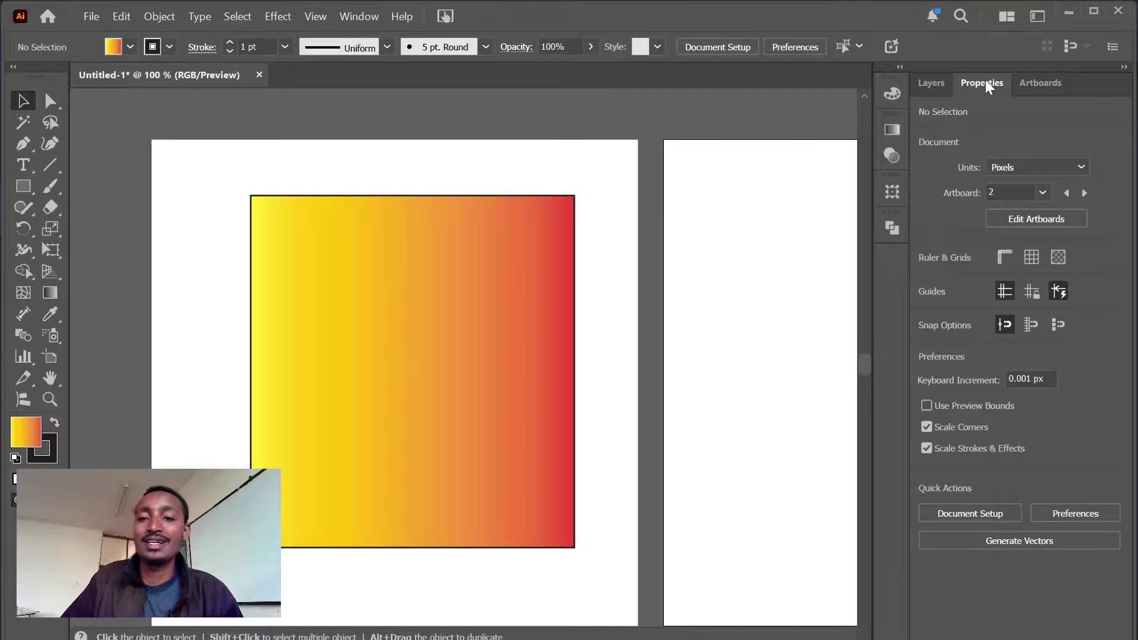
{"action": "scroll", "coordinate": [985, 80], "scroll_direction": "down", "scroll_amount": 1}
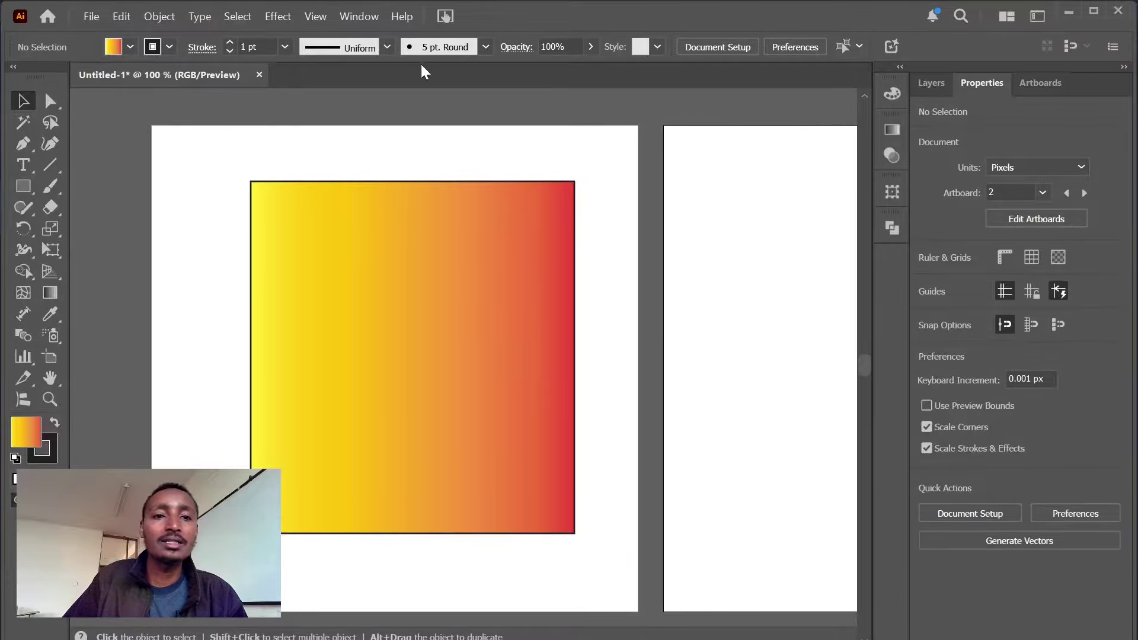
{"action": "left_click", "coordinate": [368, 19]}
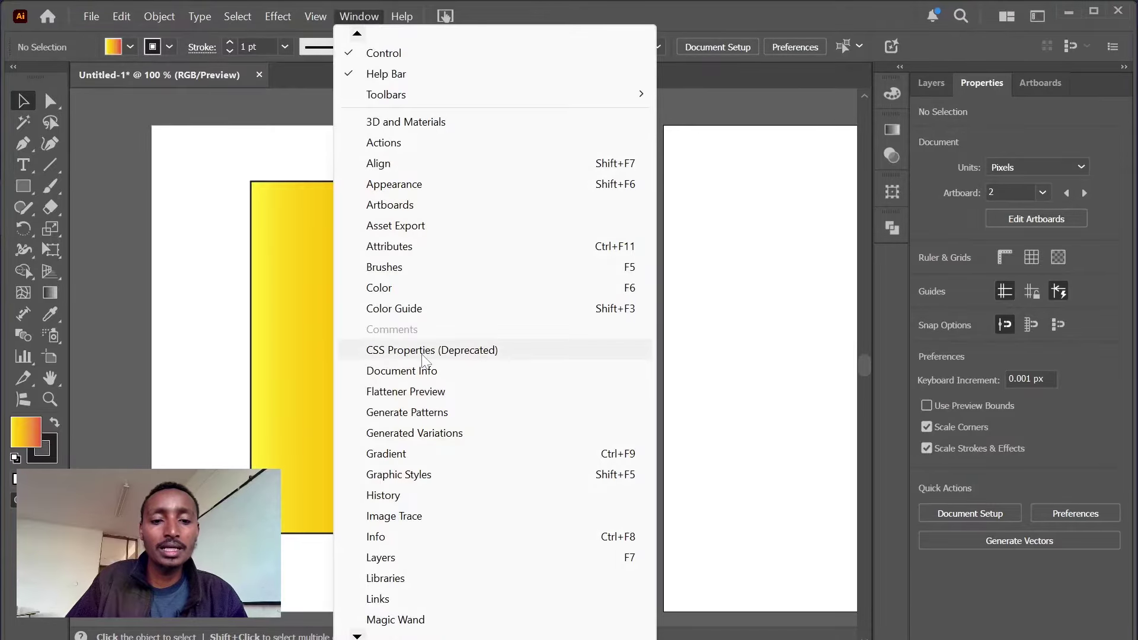
{"action": "mouse_move", "coordinate": [366, 630]}
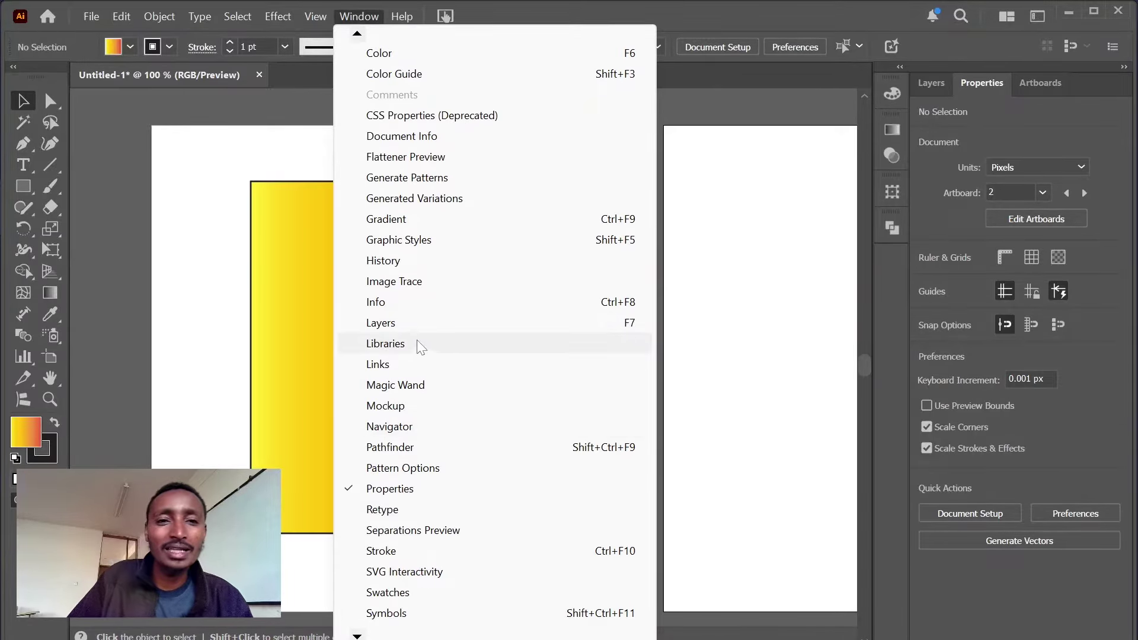
{"action": "left_click", "coordinate": [333, 23]}
{"action": "left_click", "coordinate": [332, 23]}
{"action": "mouse_move", "coordinate": [356, 34]}
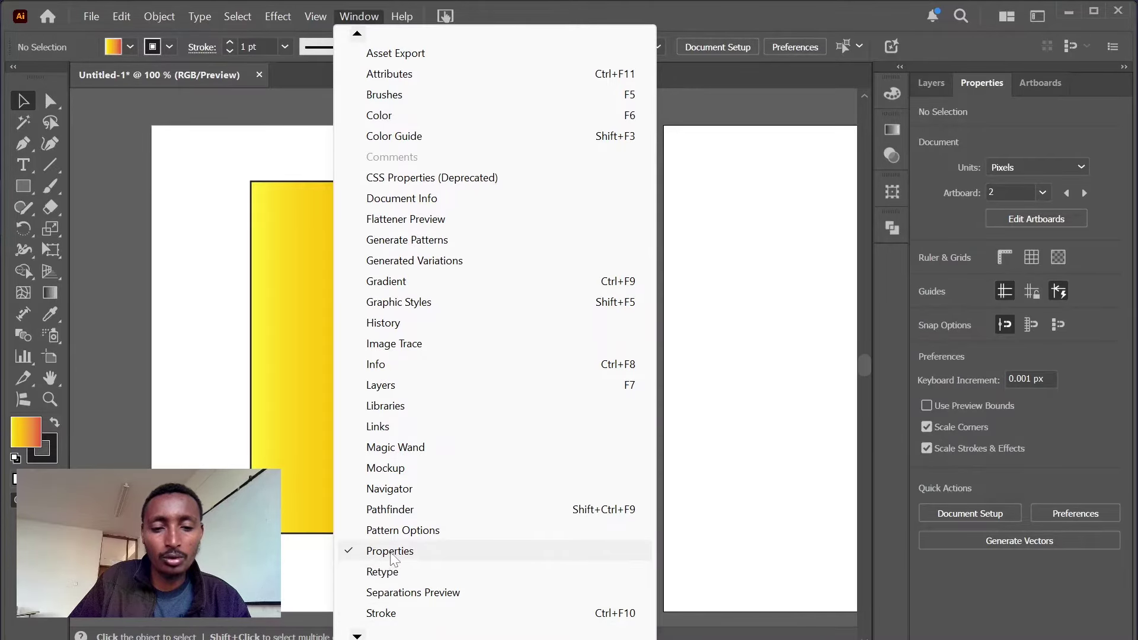
{"action": "left_click", "coordinate": [752, 498]}
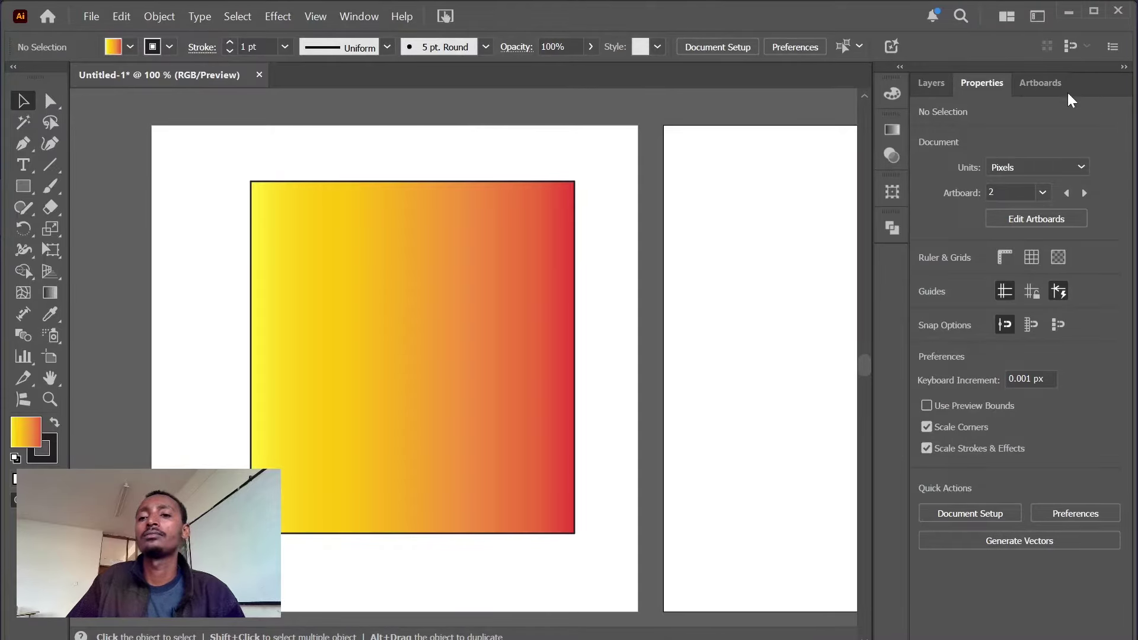
- Detach the Properties panel so it floats over the canvas, and practise collapsing it to an icon and expanding it
{"action": "left_click_drag", "start_coordinate": [990, 78], "coordinate": [621, 134]}
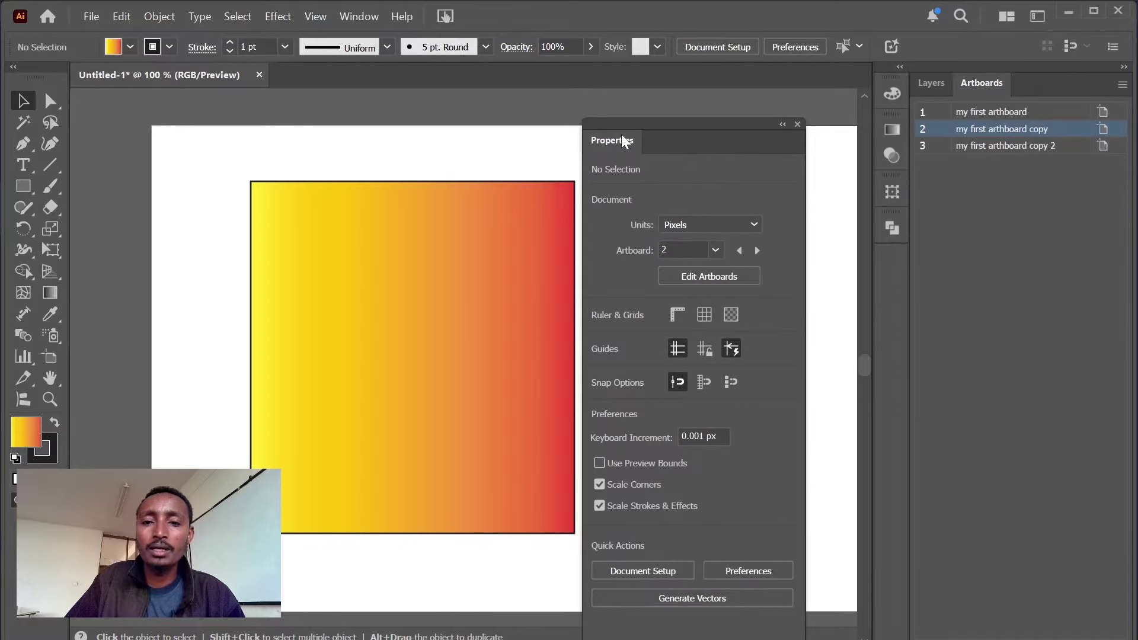
{"action": "left_click", "coordinate": [782, 125]}
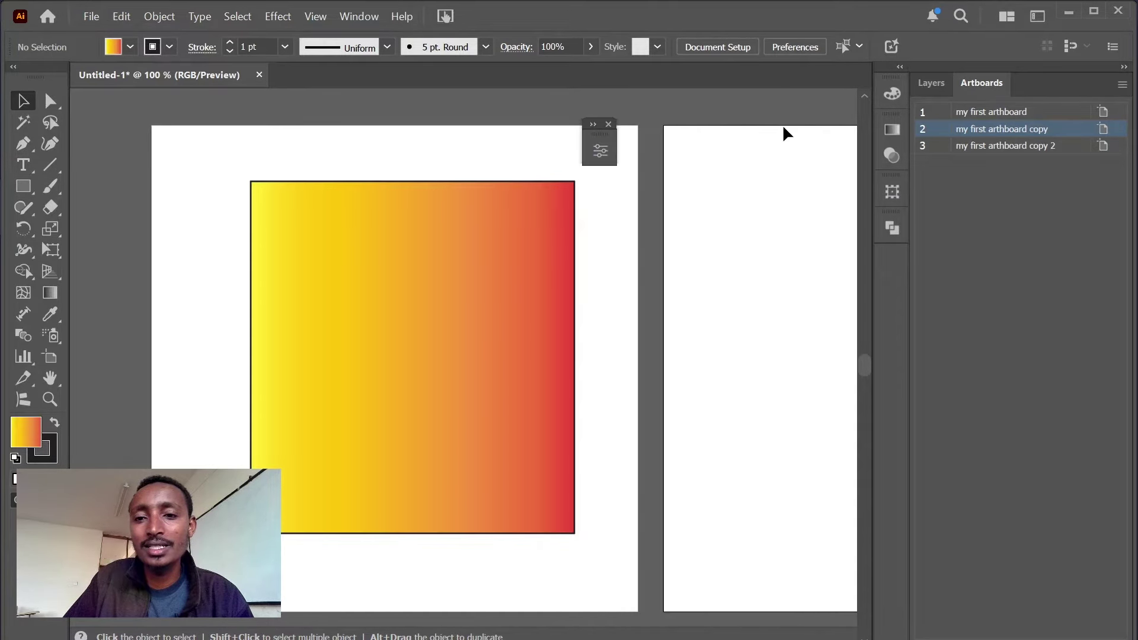
{"action": "left_click", "coordinate": [597, 160]}
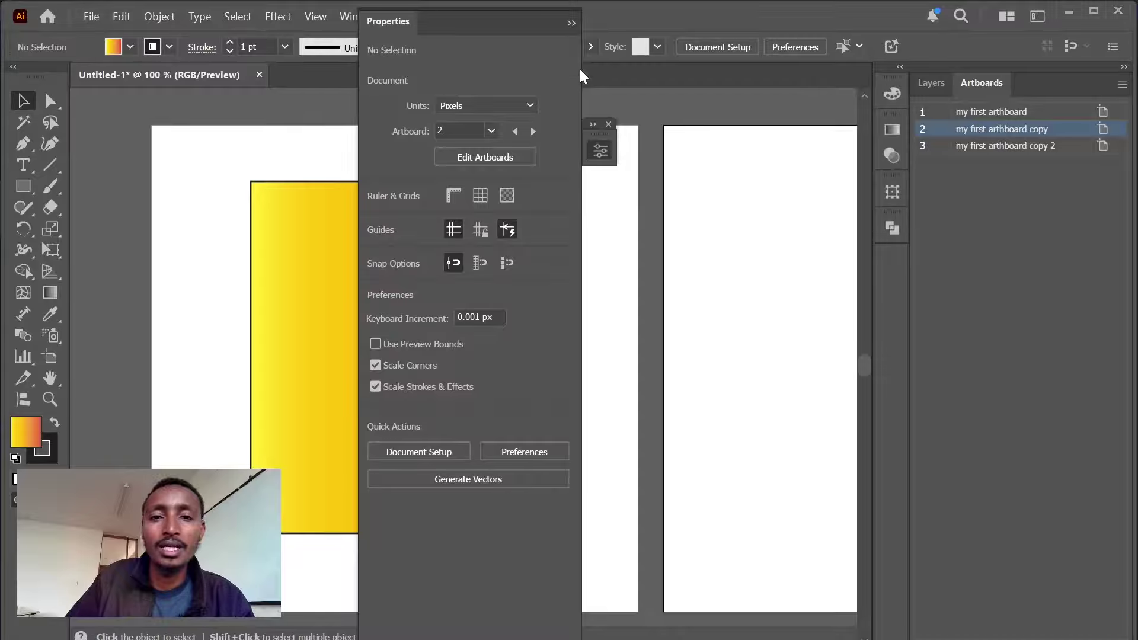
{"action": "left_click", "coordinate": [572, 23]}
{"action": "left_click", "coordinate": [593, 124]}
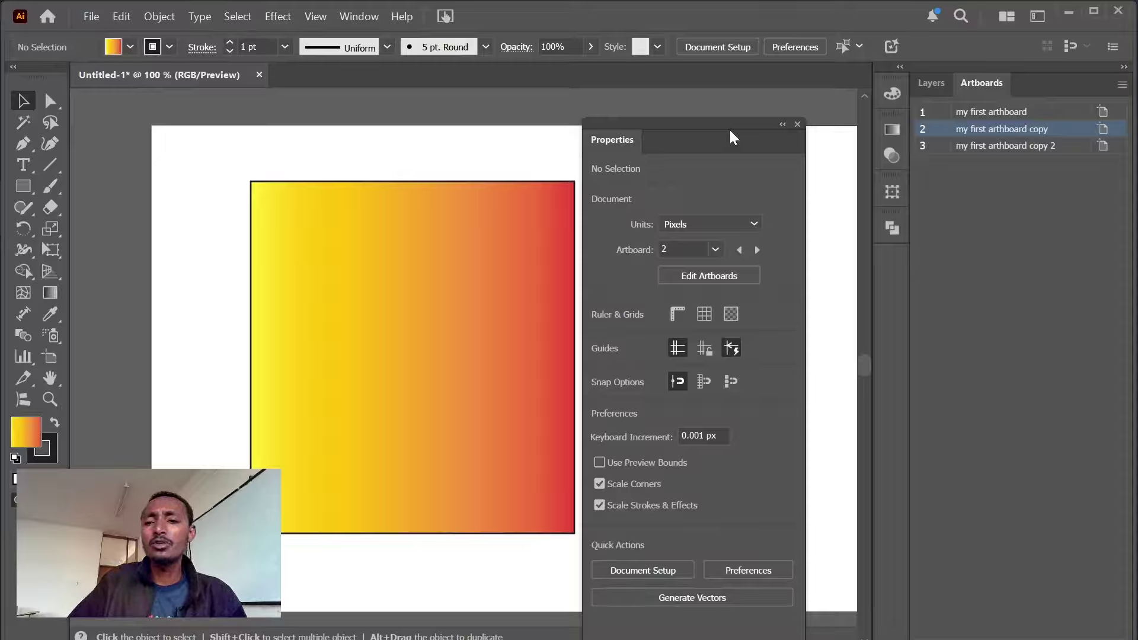
{"action": "left_click", "coordinate": [782, 124]}
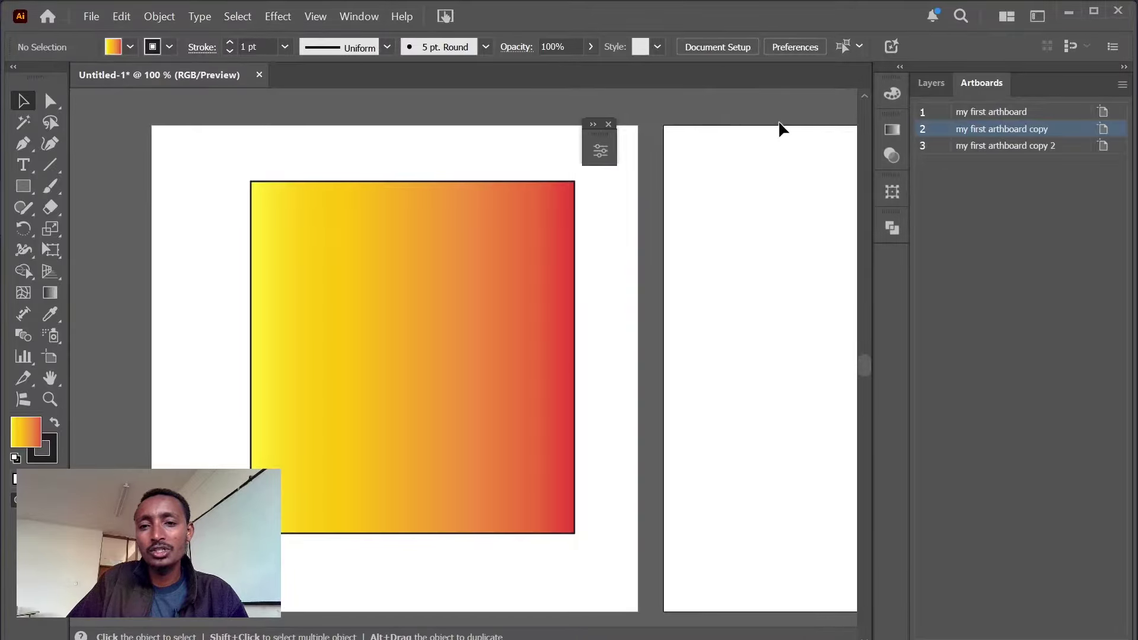
{"action": "left_click", "coordinate": [593, 124]}
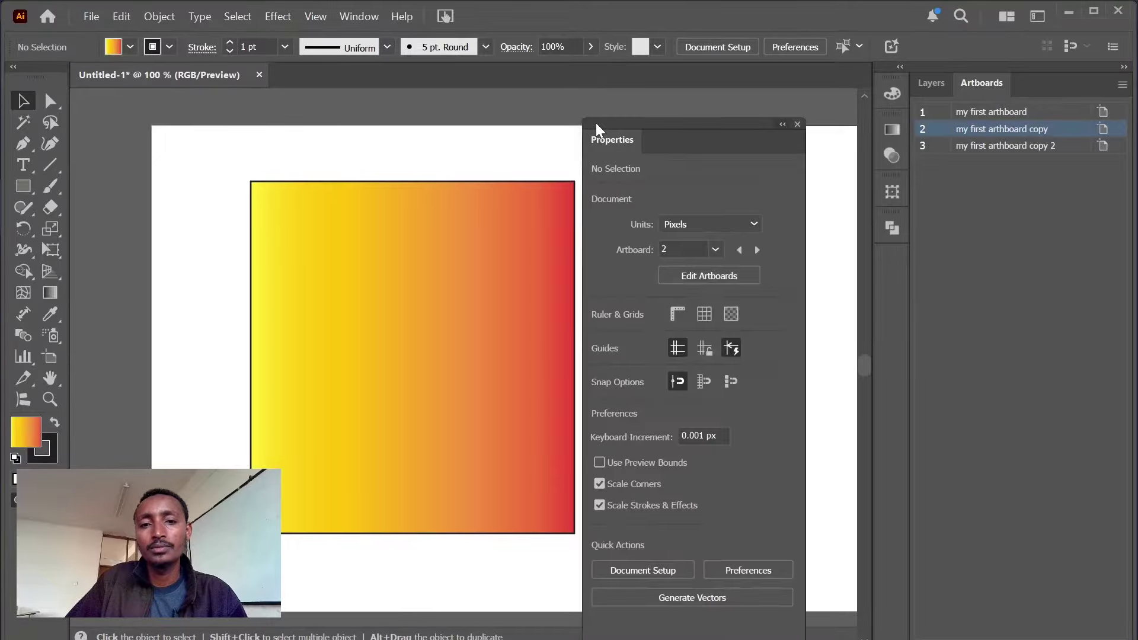
- Dock the Properties panel after Artboards, then repeat floating it over the canvas and docking it in that place
{"action": "left_click_drag", "start_coordinate": [663, 128], "coordinate": [1022, 90]}
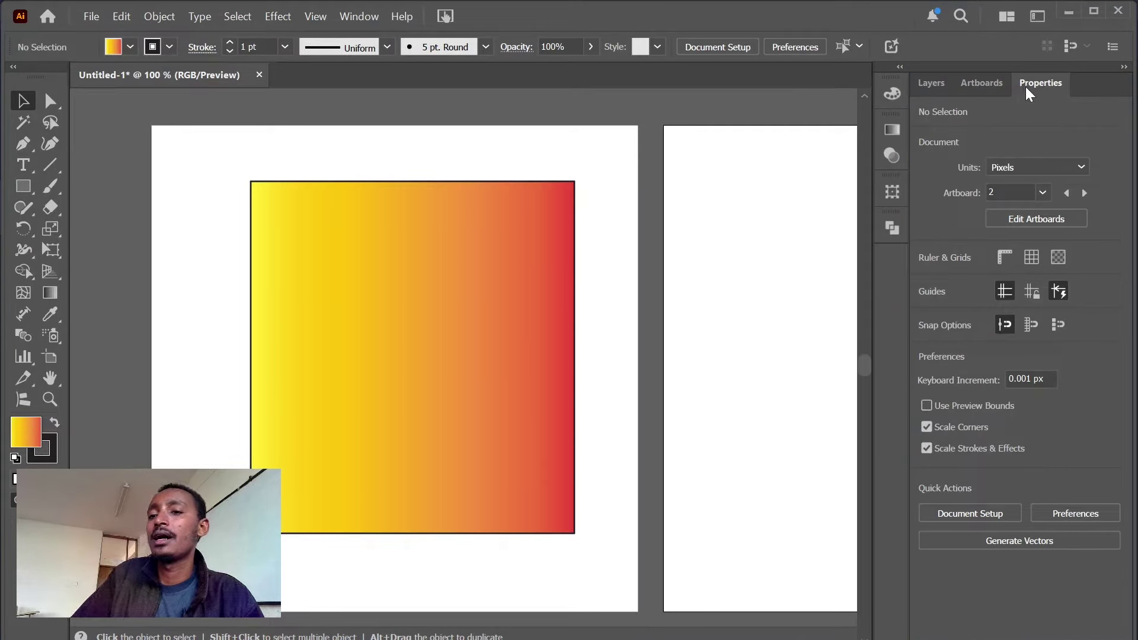
{"action": "left_click_drag", "start_coordinate": [1038, 84], "coordinate": [529, 248]}
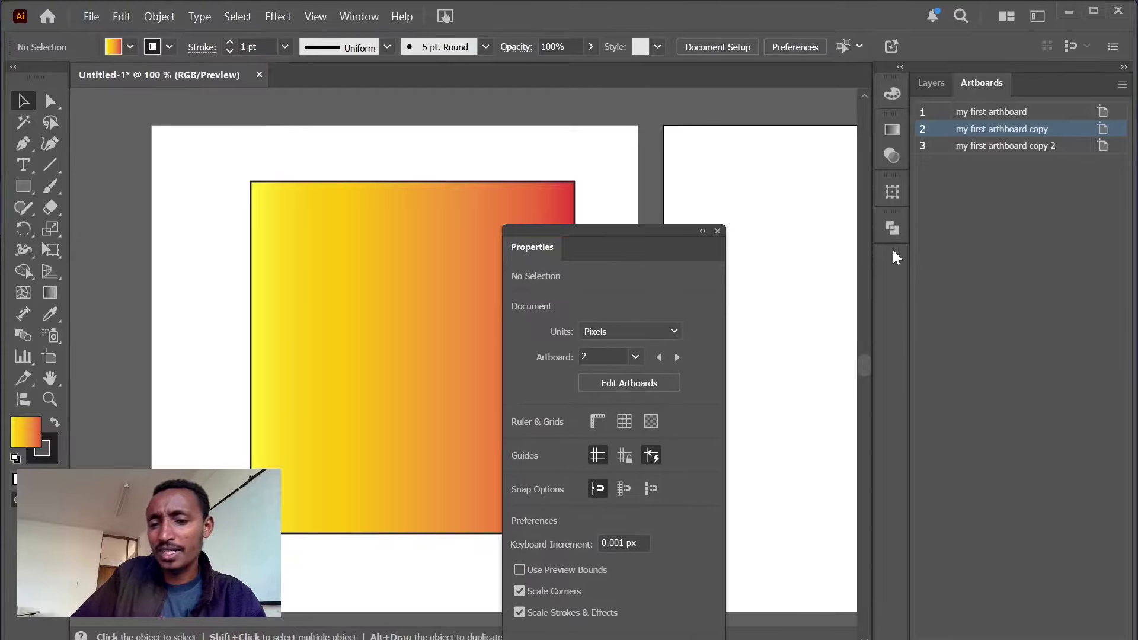
{"action": "left_click_drag", "start_coordinate": [653, 234], "coordinate": [1048, 90]}
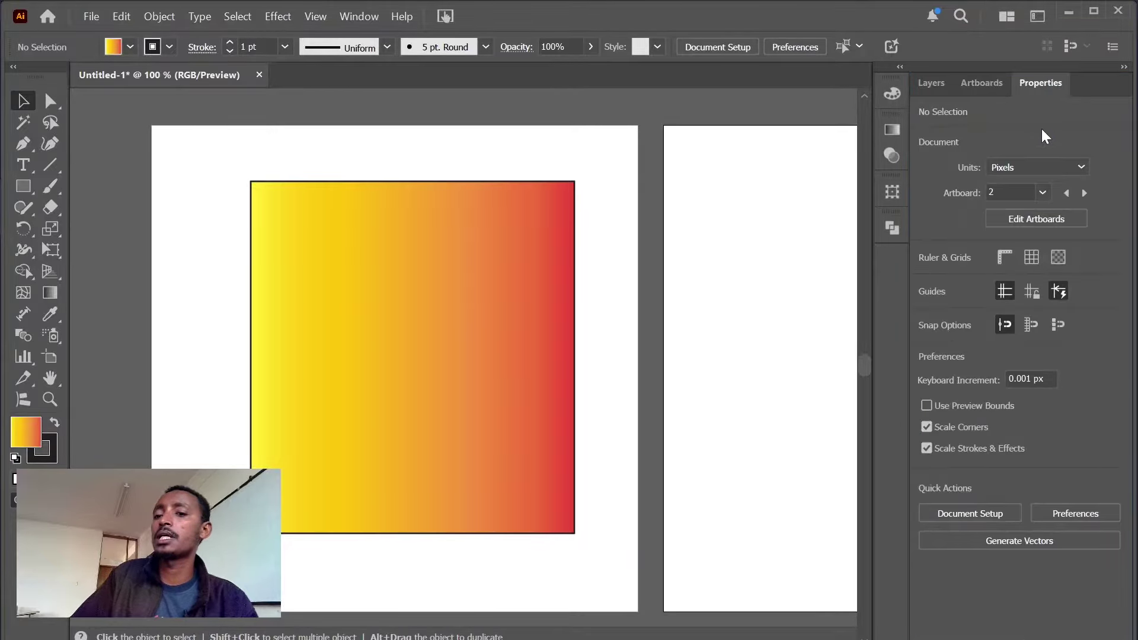
- Select the gradient rectangle and move it into the first artboard's upper-left corner, at about X 126 px, Y 133 px
{"action": "left_click", "coordinate": [493, 327]}
{"action": "left_click_drag", "start_coordinate": [492, 325], "coordinate": [505, 366]}
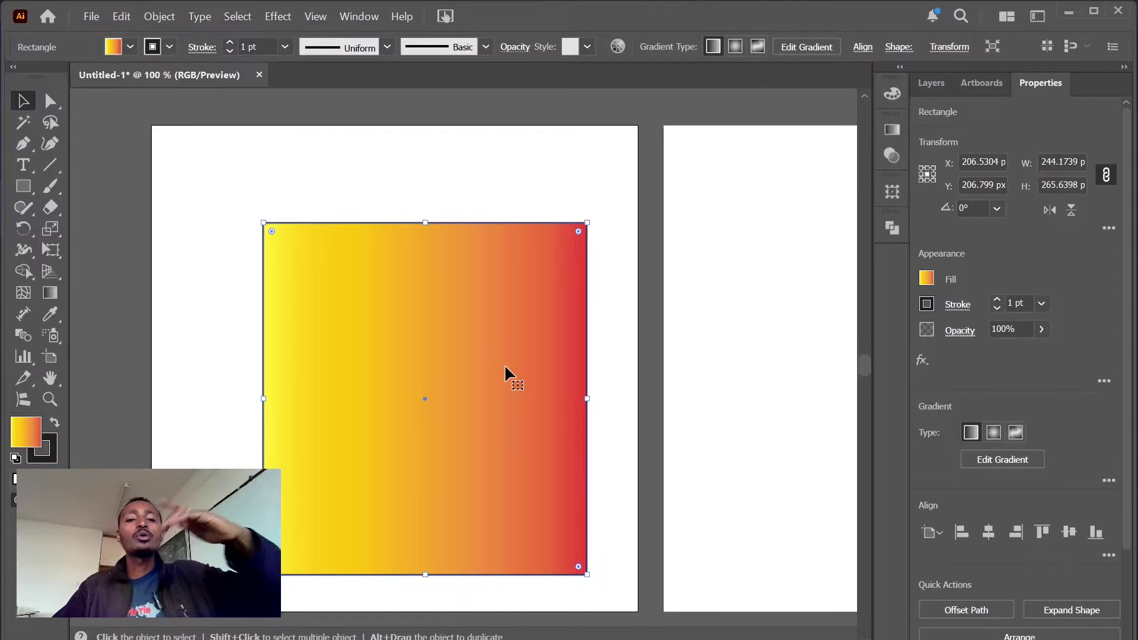
{"action": "left_click_drag", "start_coordinate": [504, 367], "coordinate": [495, 342]}
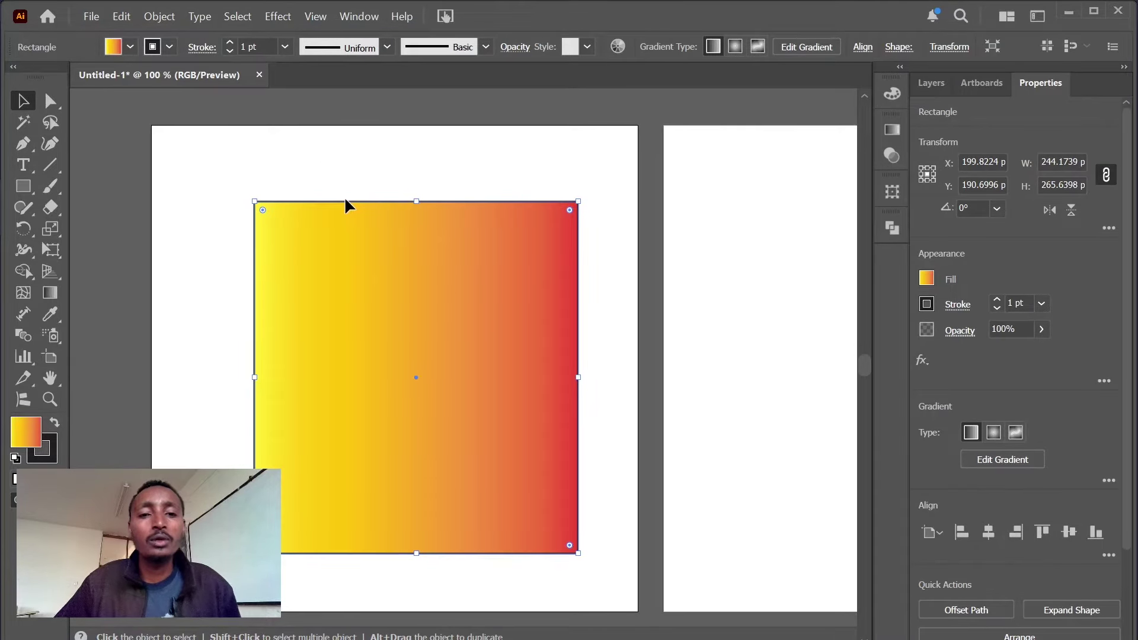
{"action": "left_click_drag", "start_coordinate": [394, 305], "coordinate": [292, 225]}
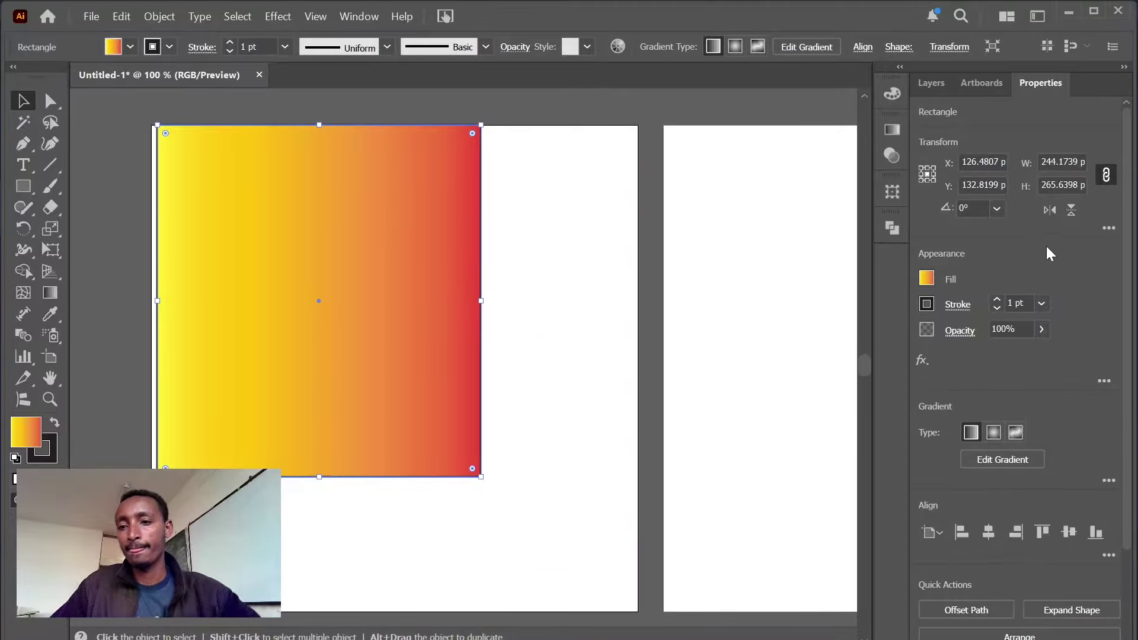
- Set the gradient rectangle's width to 500 px with its proportions constrained
{"action": "left_click", "coordinate": [1054, 161]}
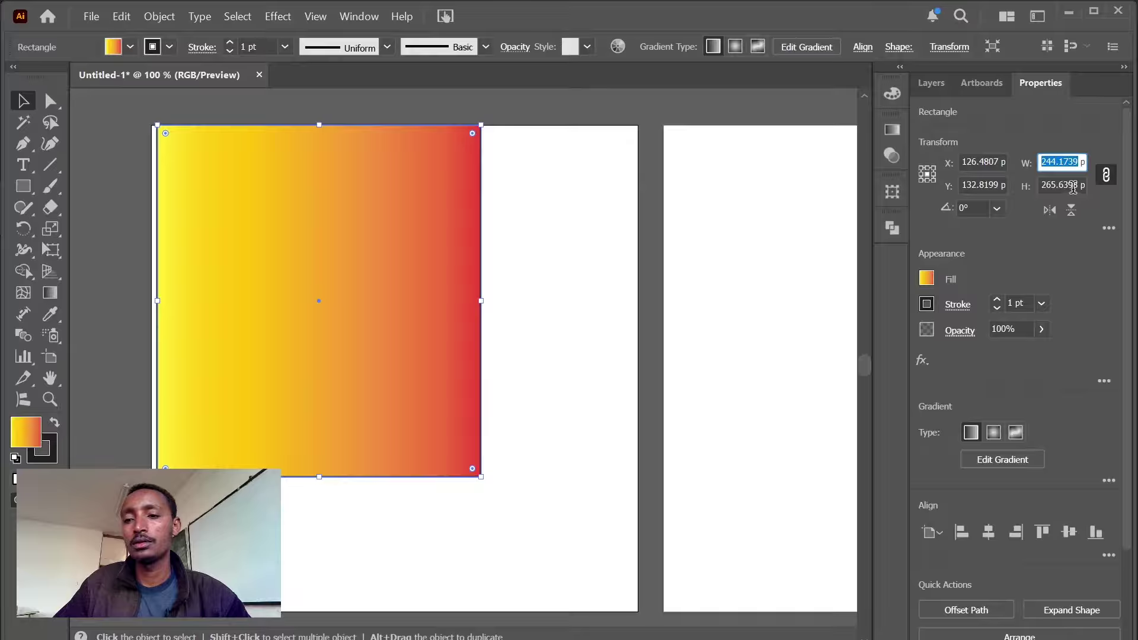
{"action": "type", "text": "500"}
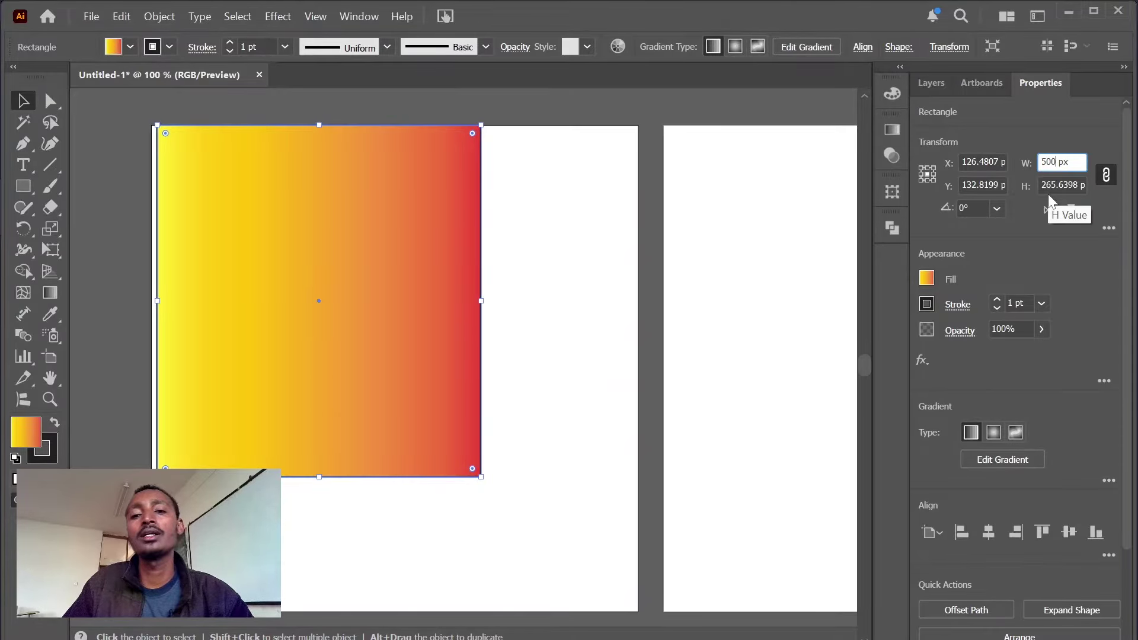
{"action": "key", "text": "Return"}
{"action": "scroll", "coordinate": [557, 207], "scroll_direction": "down", "scroll_amount": 2}
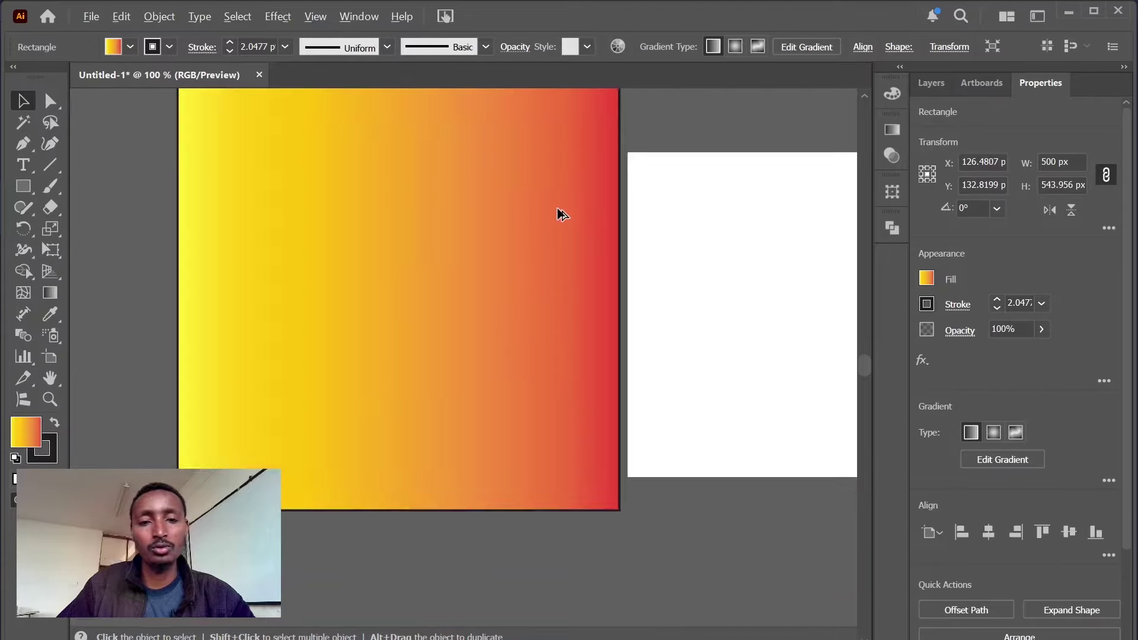
- Align the enlarged rectangle with the first artboard's top edge and narrow it from both sides to about 359 px wide
{"action": "left_click_drag", "start_coordinate": [508, 158], "coordinate": [545, 224]}
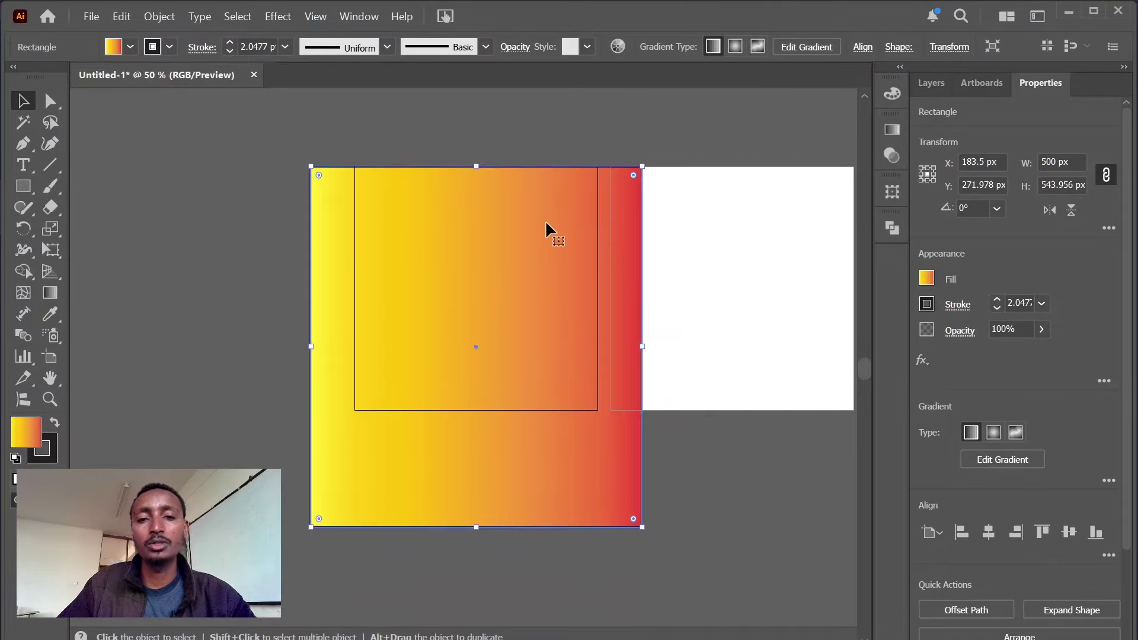
{"action": "left_click_drag", "start_coordinate": [641, 347], "coordinate": [593, 349]}
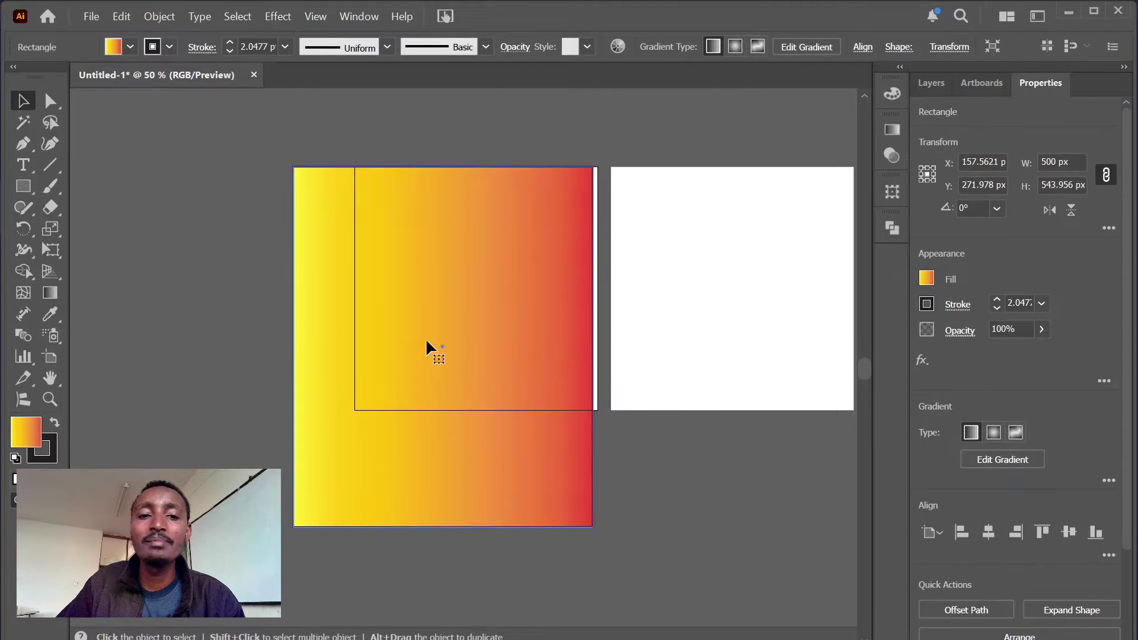
{"action": "left_click_drag", "start_coordinate": [294, 346], "coordinate": [355, 348]}
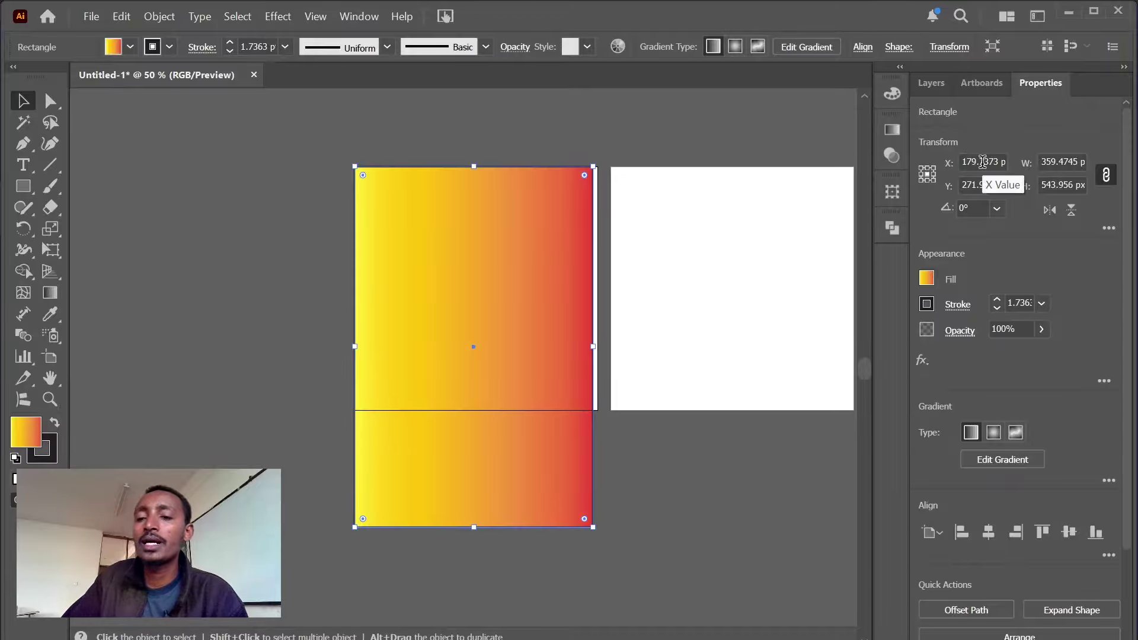
- Reposition the rectangle through its transform values to X 226 px, Y 256 px
{"action": "scroll", "coordinate": [981, 161], "scroll_direction": "up", "scroll_amount": 20}
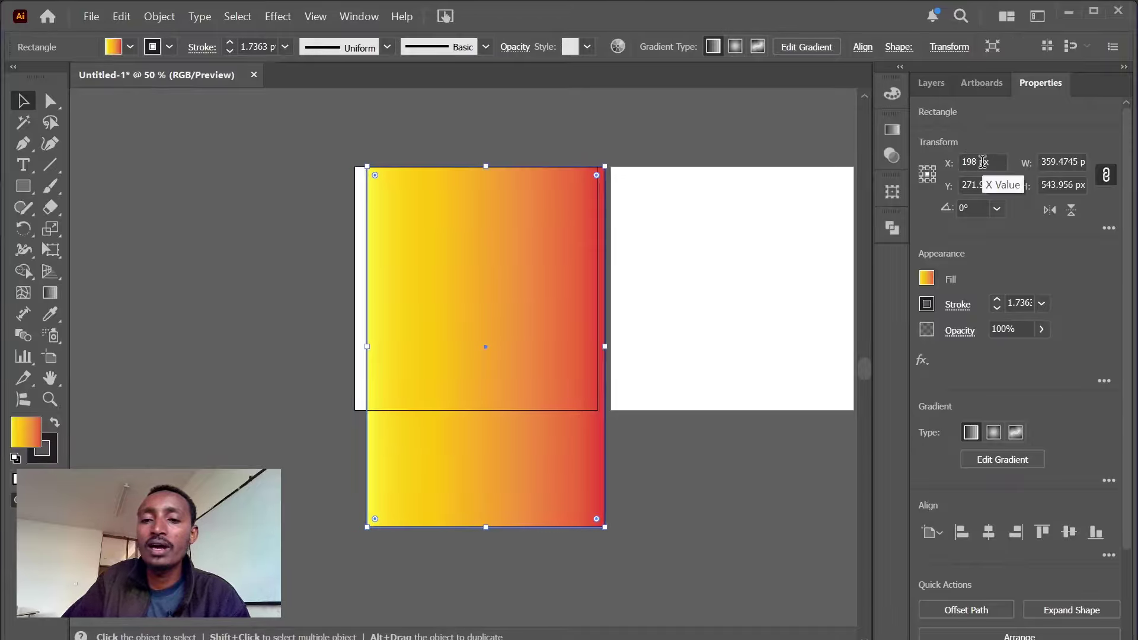
{"action": "scroll", "coordinate": [981, 161], "scroll_direction": "up", "scroll_amount": 17}
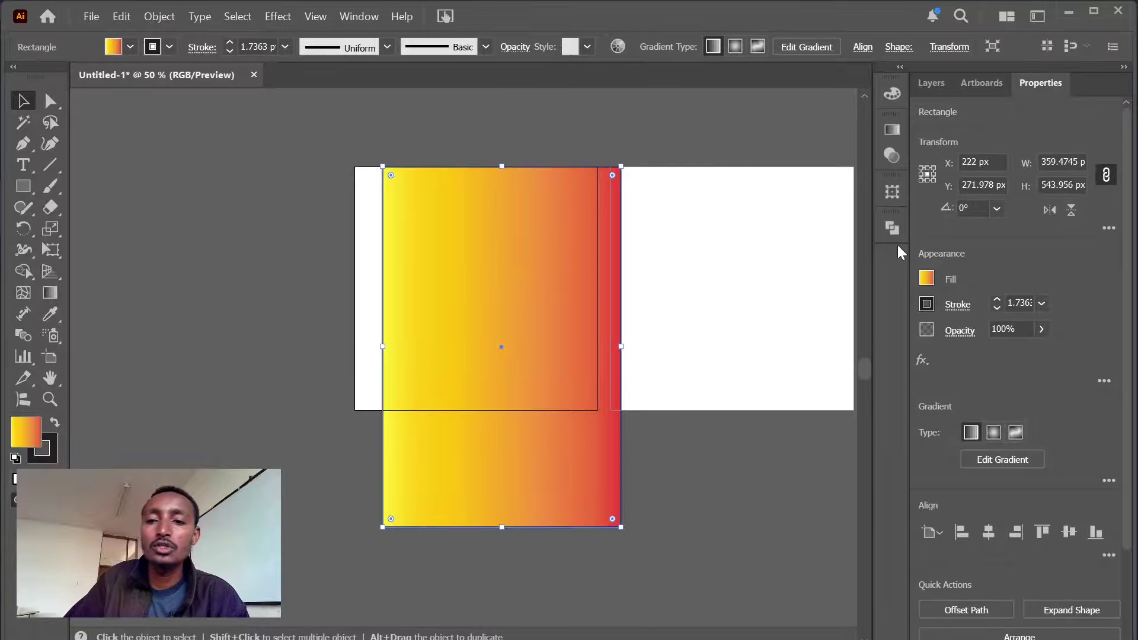
{"action": "scroll", "coordinate": [976, 162], "scroll_direction": "up", "scroll_amount": 4}
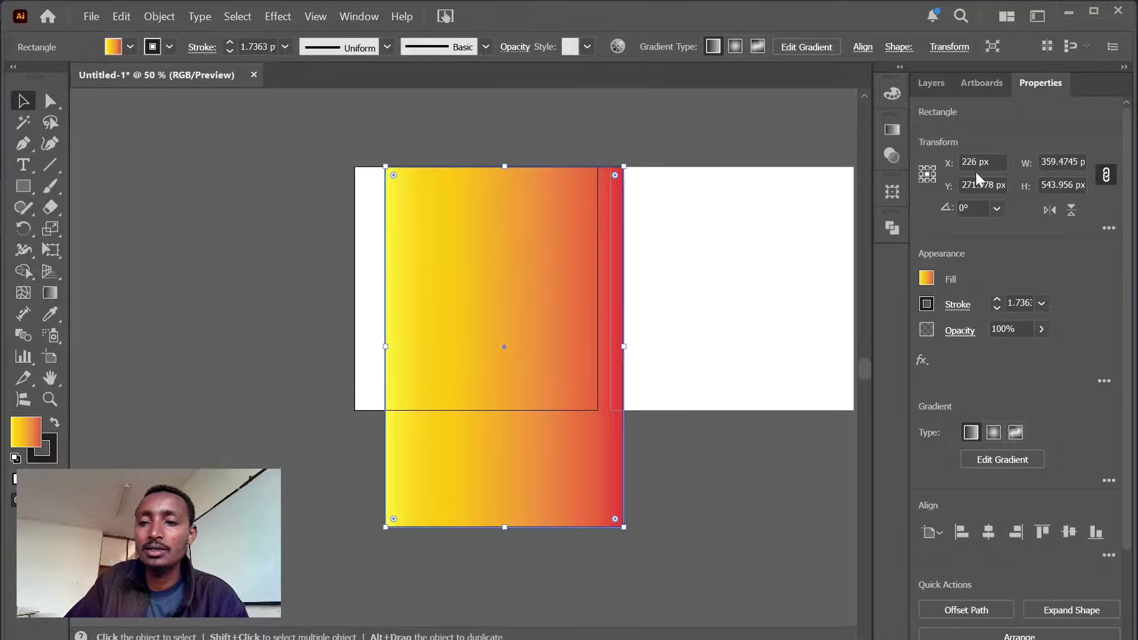
{"action": "scroll", "coordinate": [977, 187], "scroll_direction": "down", "scroll_amount": 16}
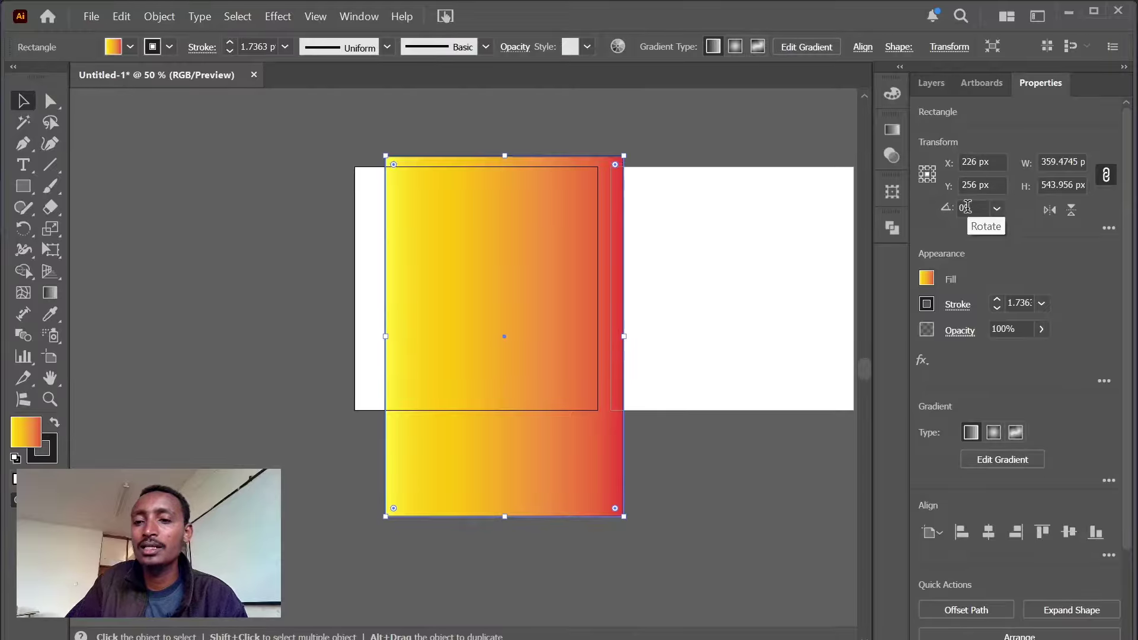
- Rotate the rectangle to 9° and move it horizontally to about X 316 px, across both artboards
{"action": "scroll", "coordinate": [966, 206], "scroll_direction": "up", "scroll_amount": 20}
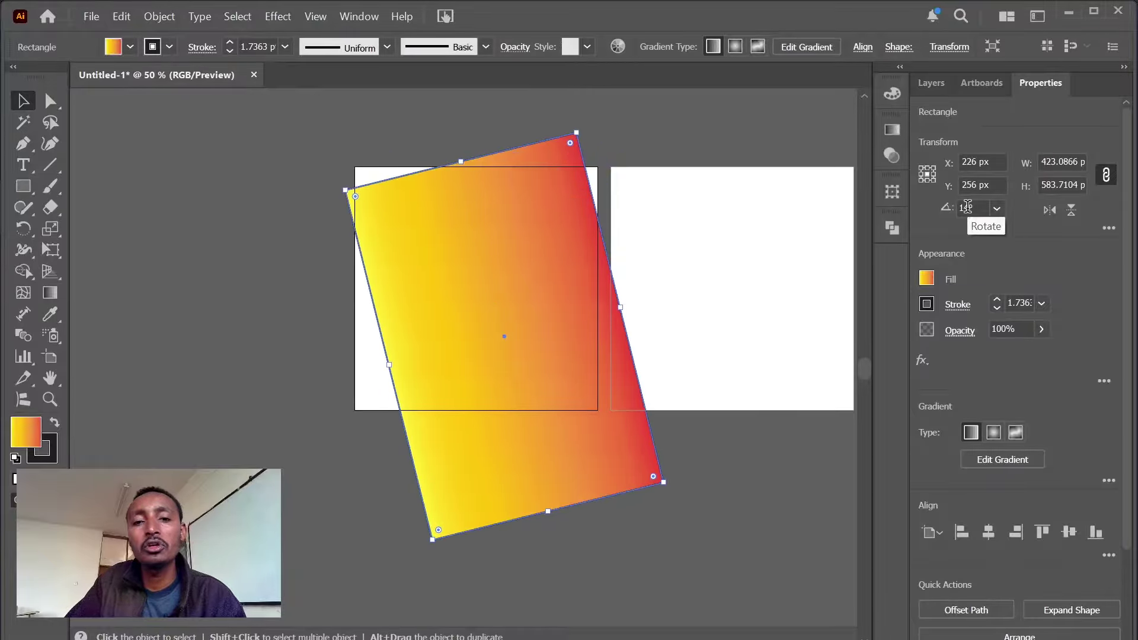
{"action": "scroll", "coordinate": [966, 206], "scroll_direction": "down", "scroll_amount": 11}
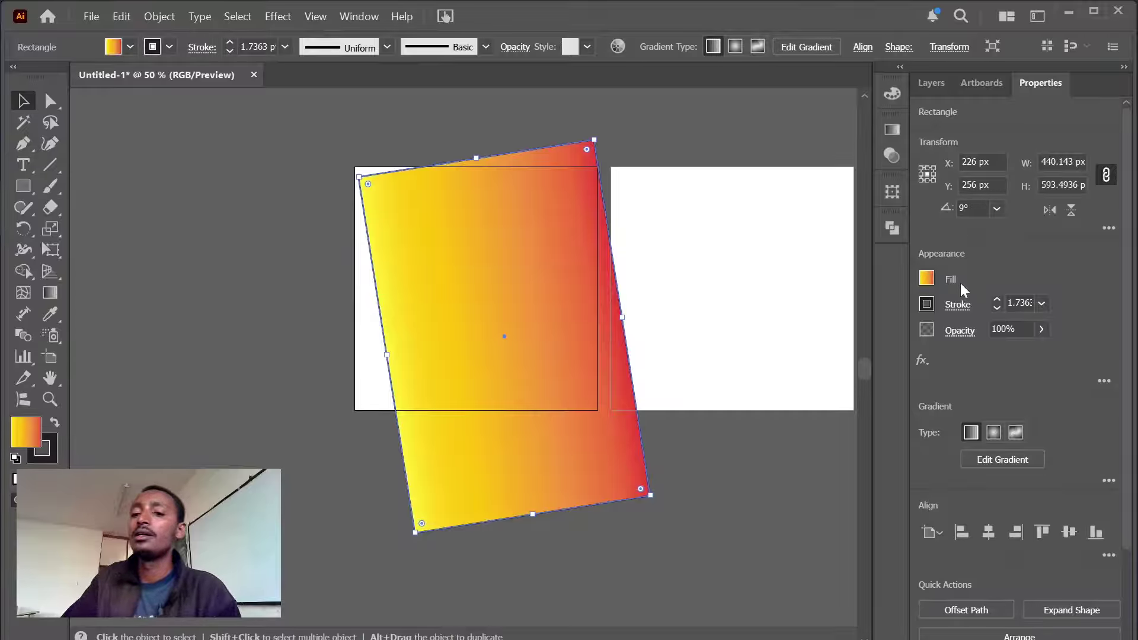
{"action": "left_click_drag", "start_coordinate": [505, 249], "coordinate": [564, 249]}
- Replace the rectangle's gradient fill with solid bright yellow picked from the colour spectrum
{"action": "left_click", "coordinate": [928, 282]}
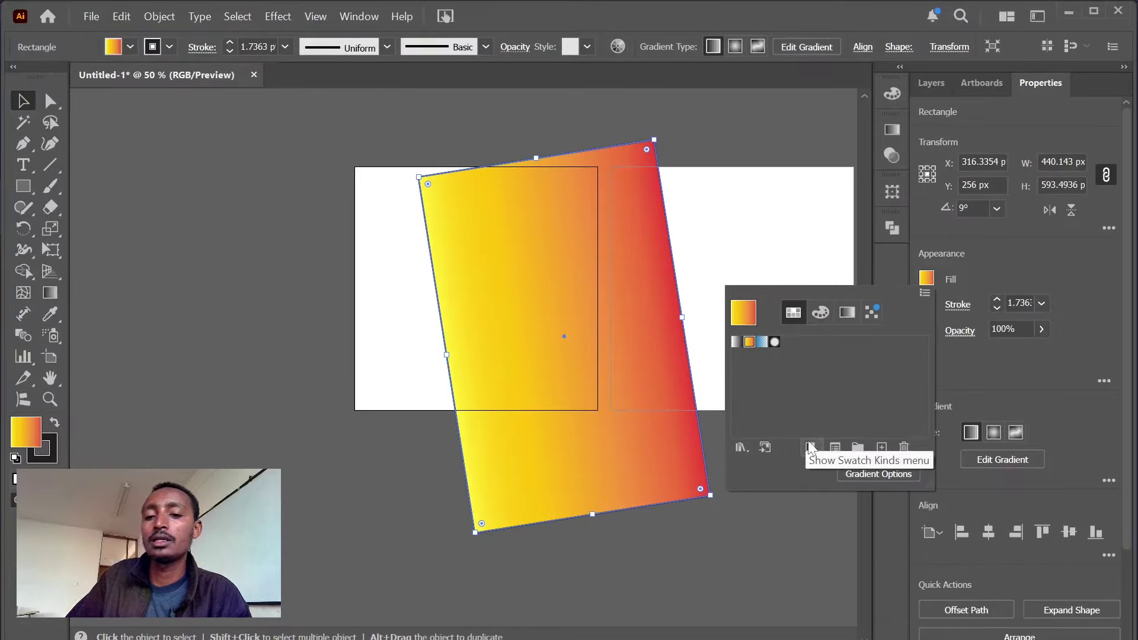
{"action": "left_click", "coordinate": [820, 312]}
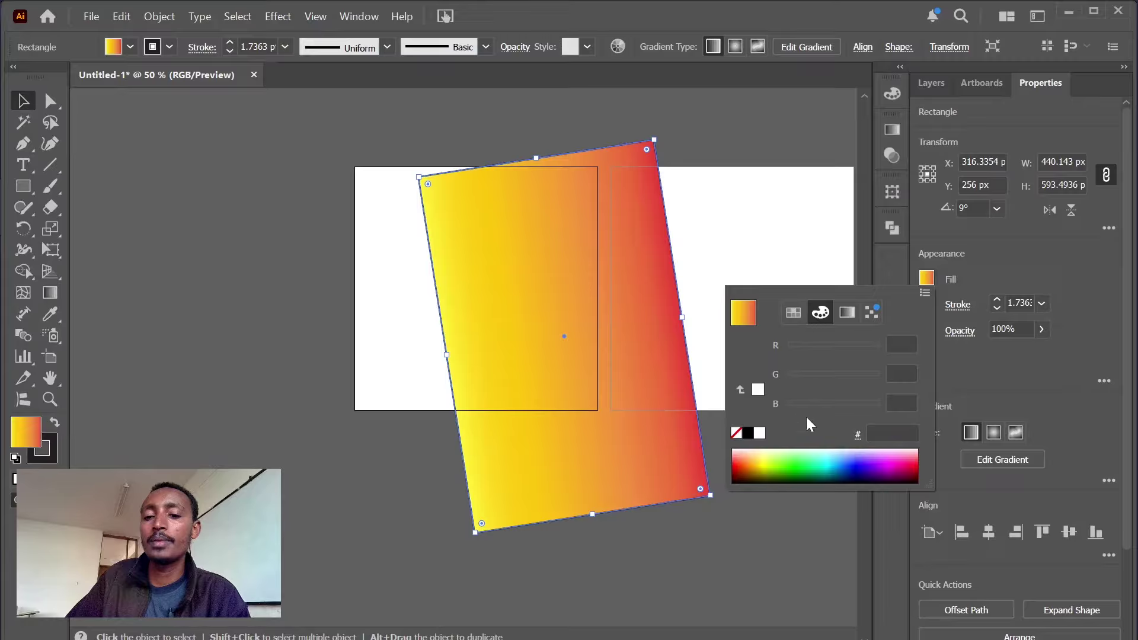
{"action": "left_click", "coordinate": [790, 462]}
{"action": "left_click", "coordinate": [765, 465]}
- Try the yellow-to-red gradient swatch on the rectangle and replace it with the blue fading gradient
{"action": "left_click", "coordinate": [793, 312]}
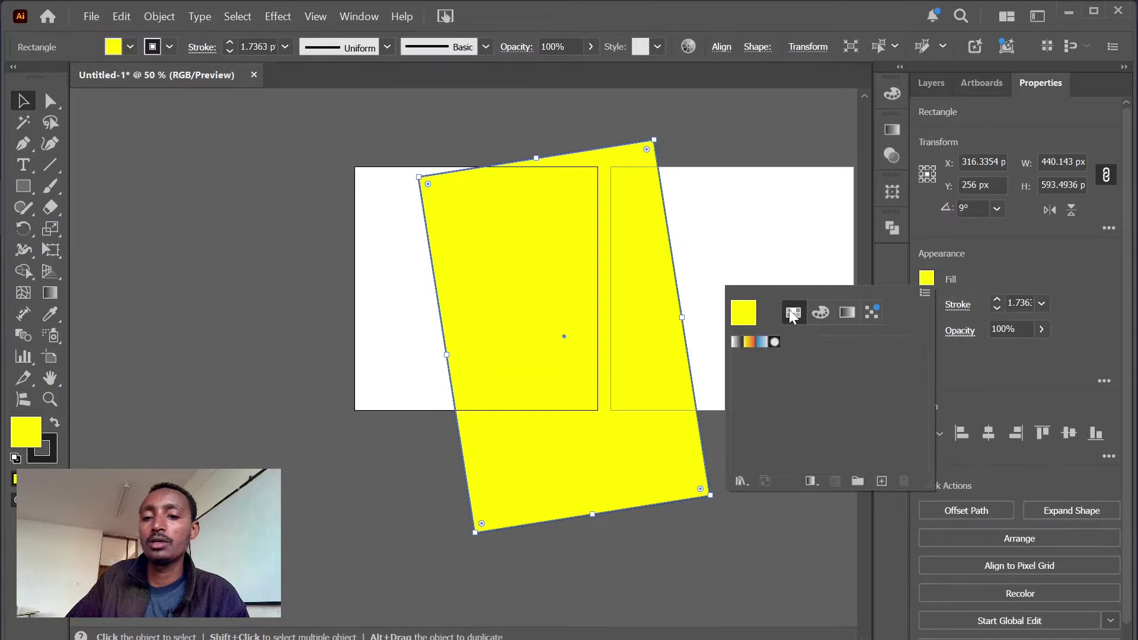
{"action": "left_click", "coordinate": [749, 341]}
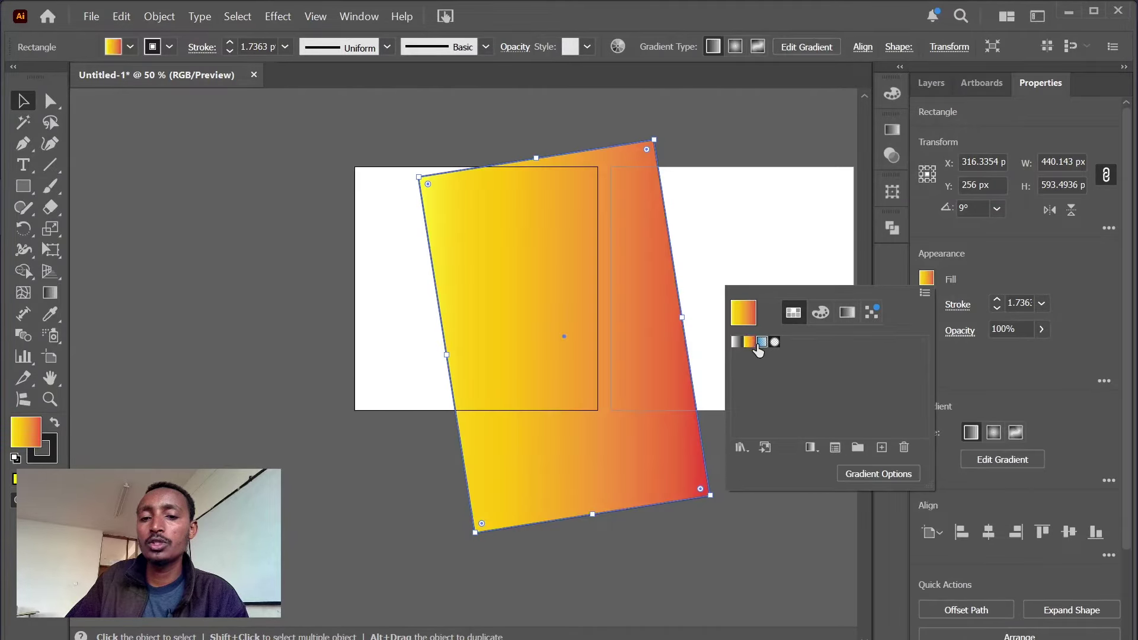
{"action": "left_click", "coordinate": [762, 341]}
{"action": "left_click", "coordinate": [792, 237]}
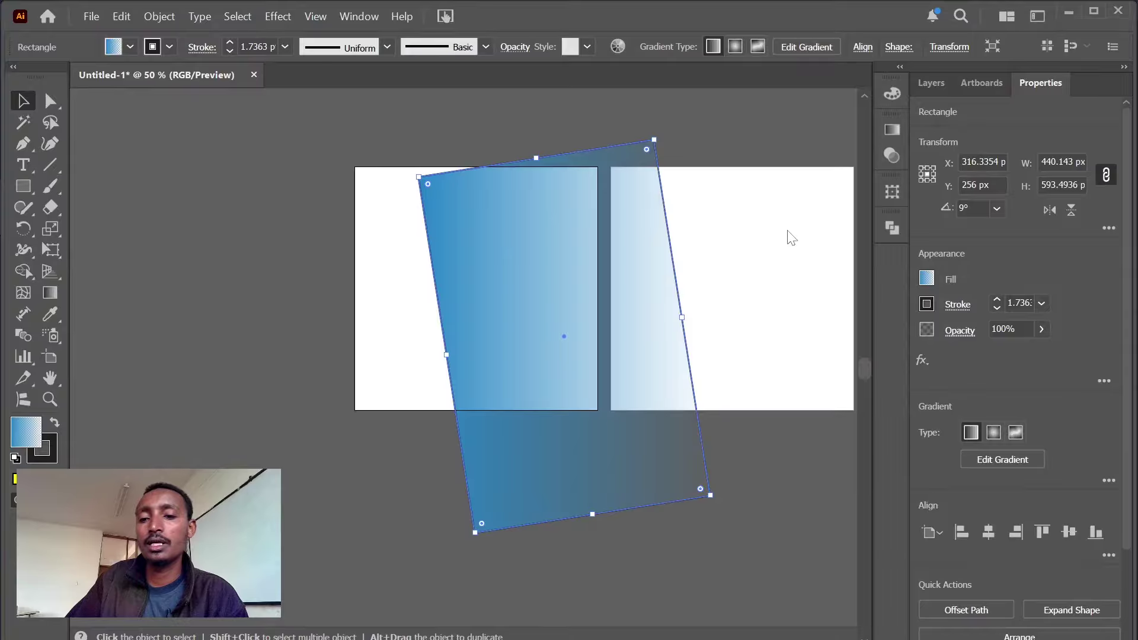
- Look through the stroke colour swatches without choosing one, and fill the rectangle with the yellow-to-red gradient again
{"action": "left_click", "coordinate": [925, 308]}
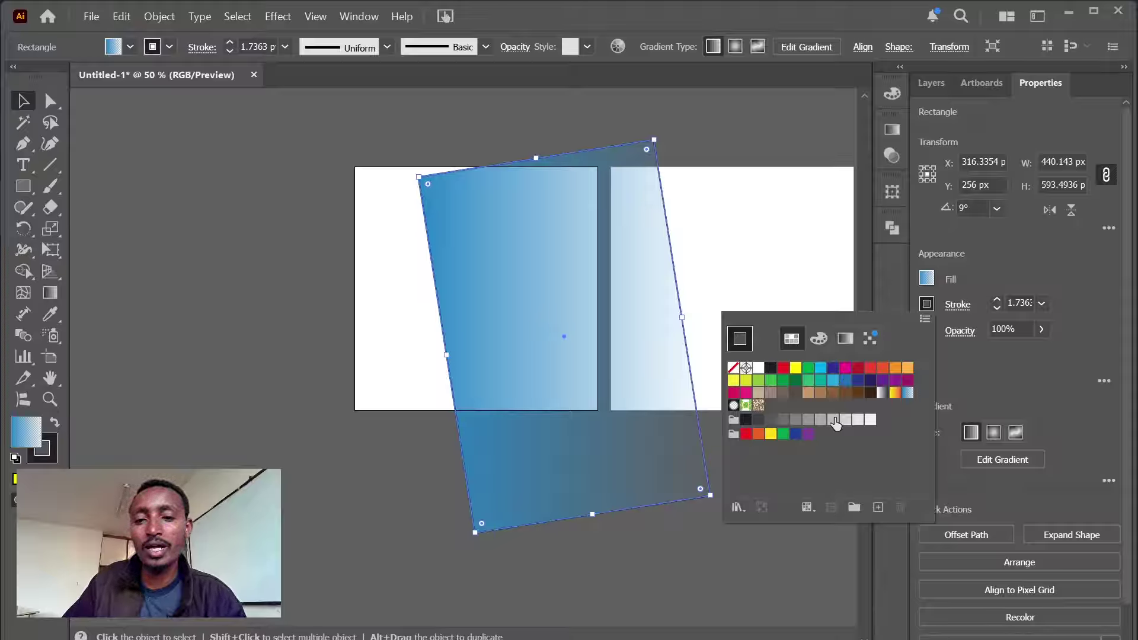
{"action": "left_click", "coordinate": [1040, 255]}
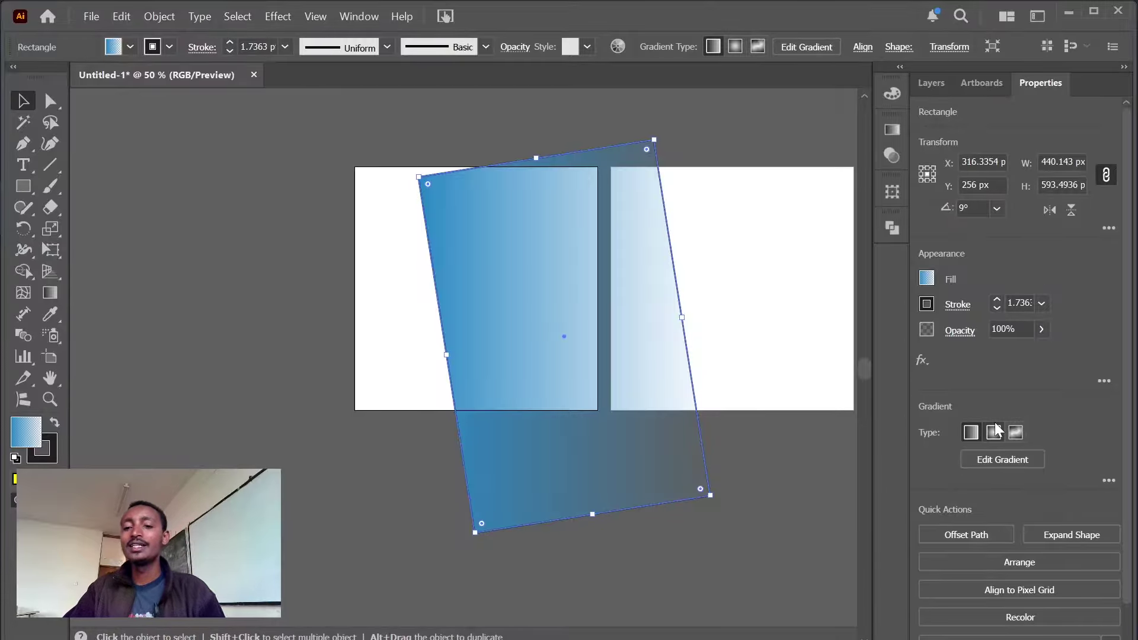
{"action": "left_click", "coordinate": [925, 279]}
{"action": "left_click", "coordinate": [749, 342]}
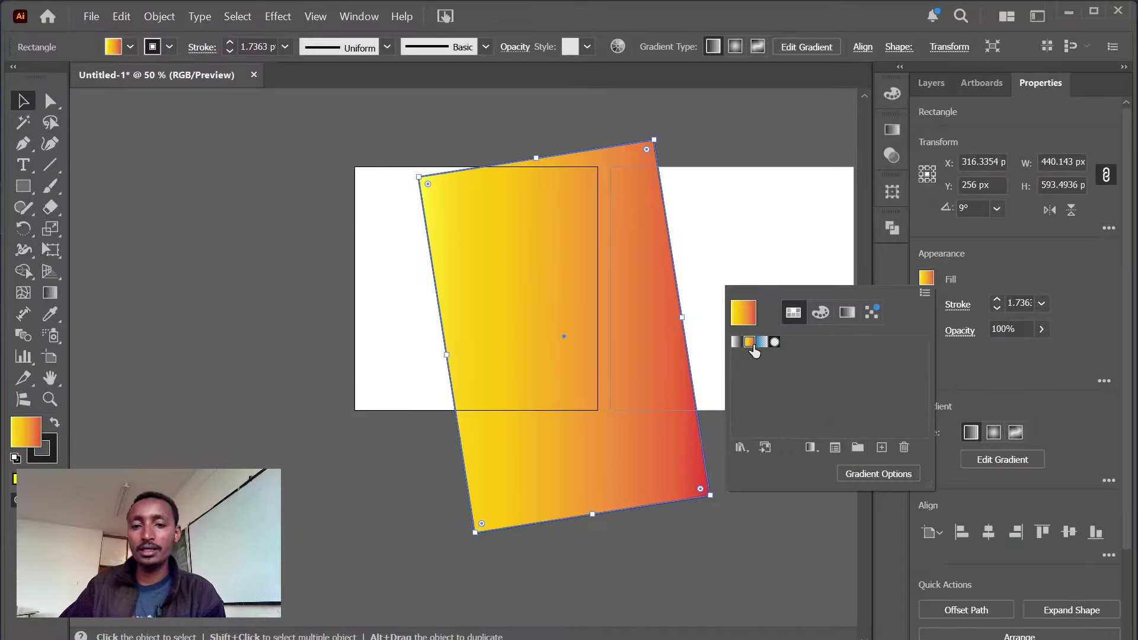
{"action": "left_click", "coordinate": [769, 130]}
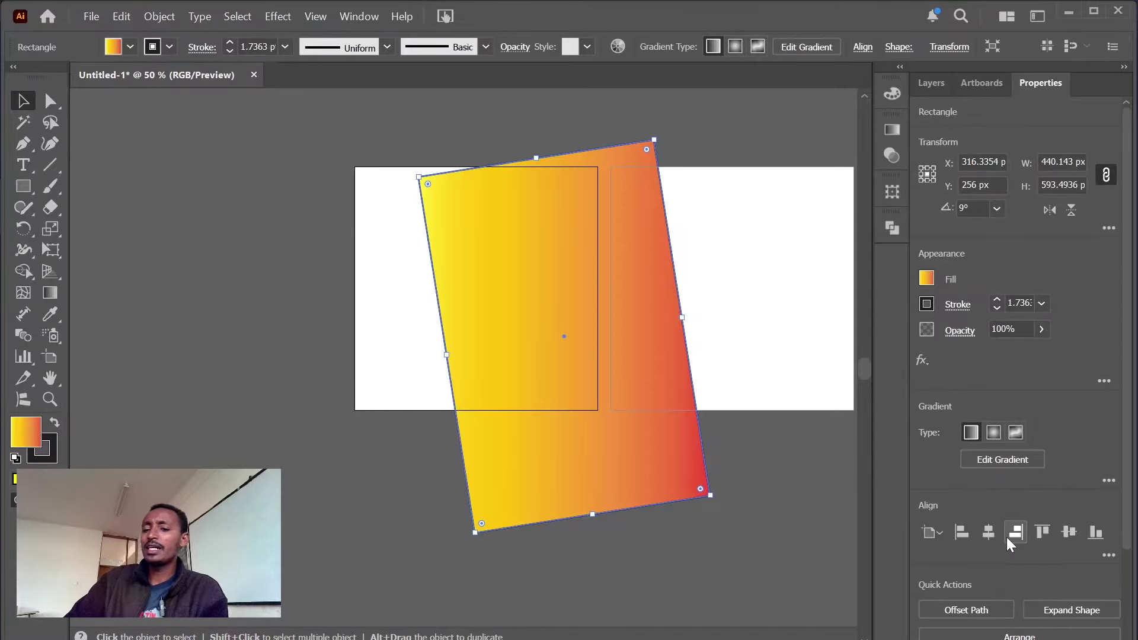
- Centre the rotated rectangle horizontally on the first artboard and deselect it
{"action": "scroll", "coordinate": [1006, 537], "scroll_direction": "down", "scroll_amount": 4}
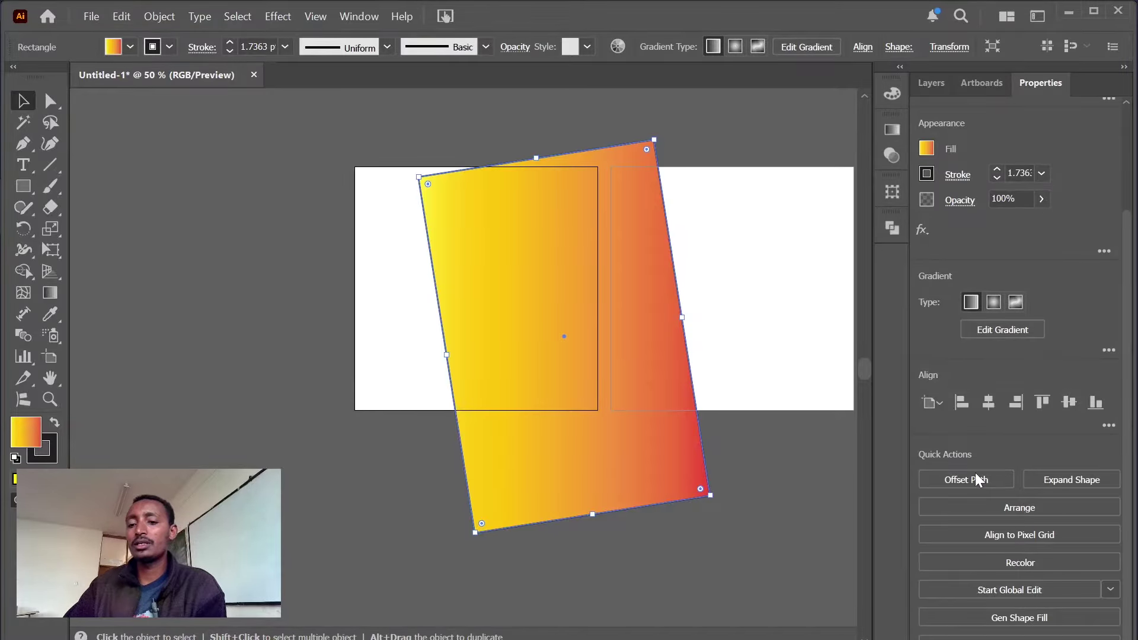
{"action": "left_click", "coordinate": [988, 399]}
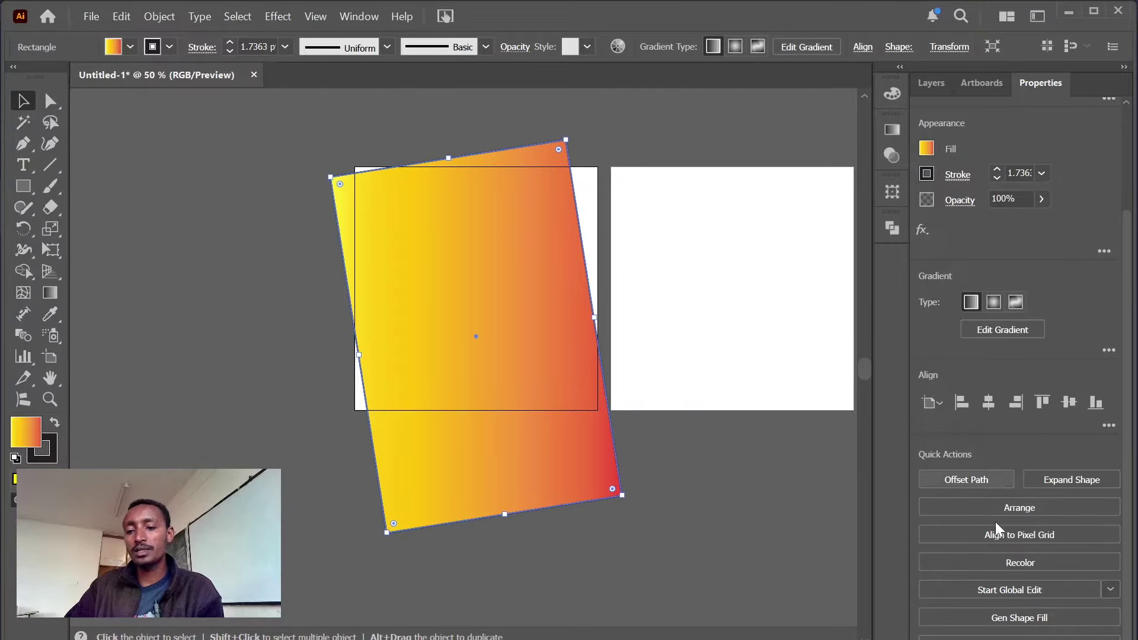
{"action": "scroll", "coordinate": [1035, 235], "scroll_direction": "up", "scroll_amount": 3}
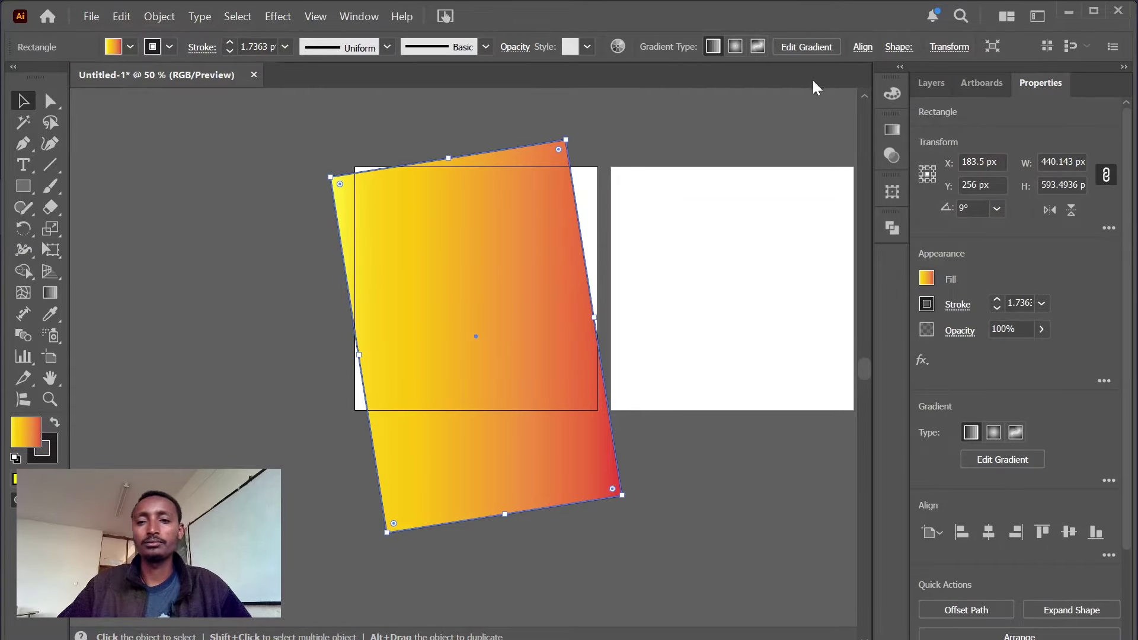
{"action": "left_click", "coordinate": [805, 124]}
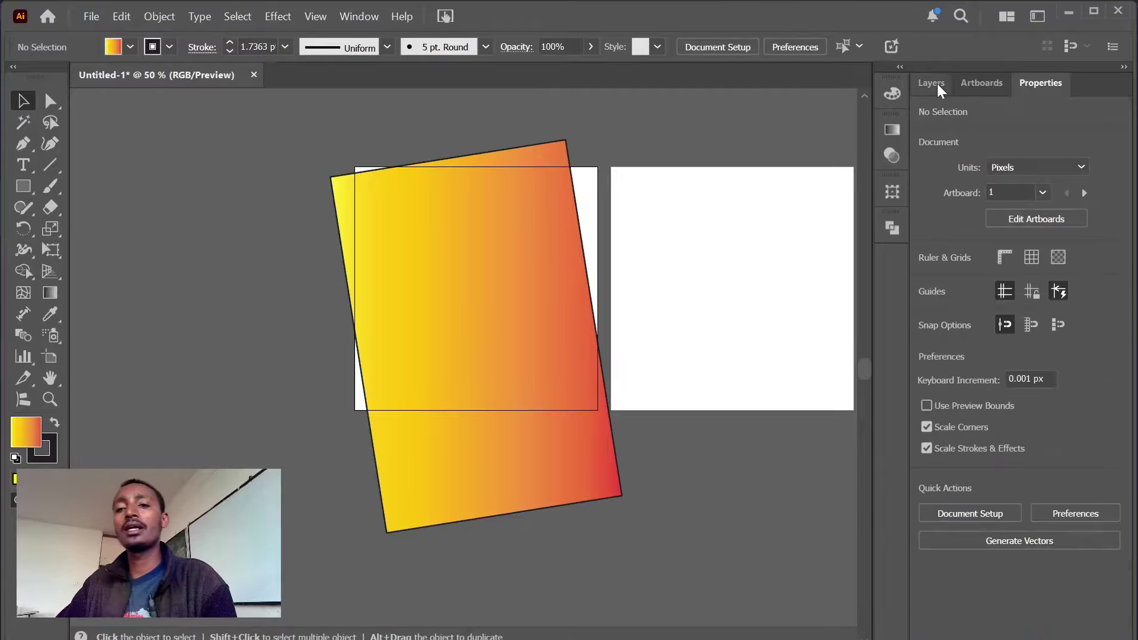
- Bring the Layers panel forward and move the rectangle so it extends past the first artboard's left edge
{"action": "left_click", "coordinate": [937, 84]}
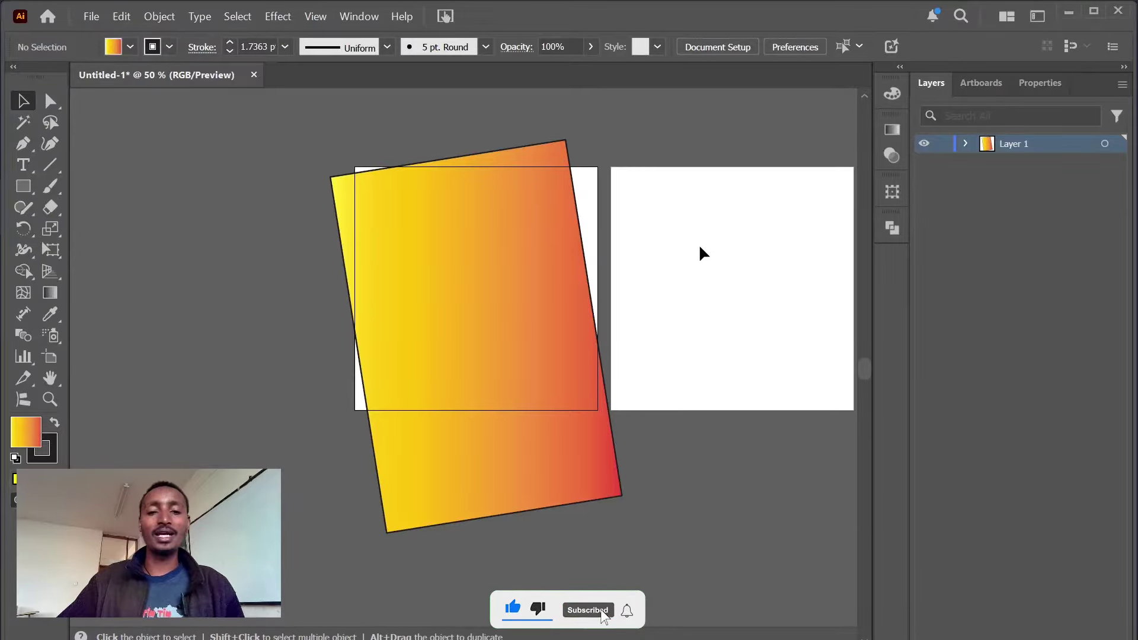
{"action": "left_click_drag", "start_coordinate": [429, 261], "coordinate": [327, 248]}
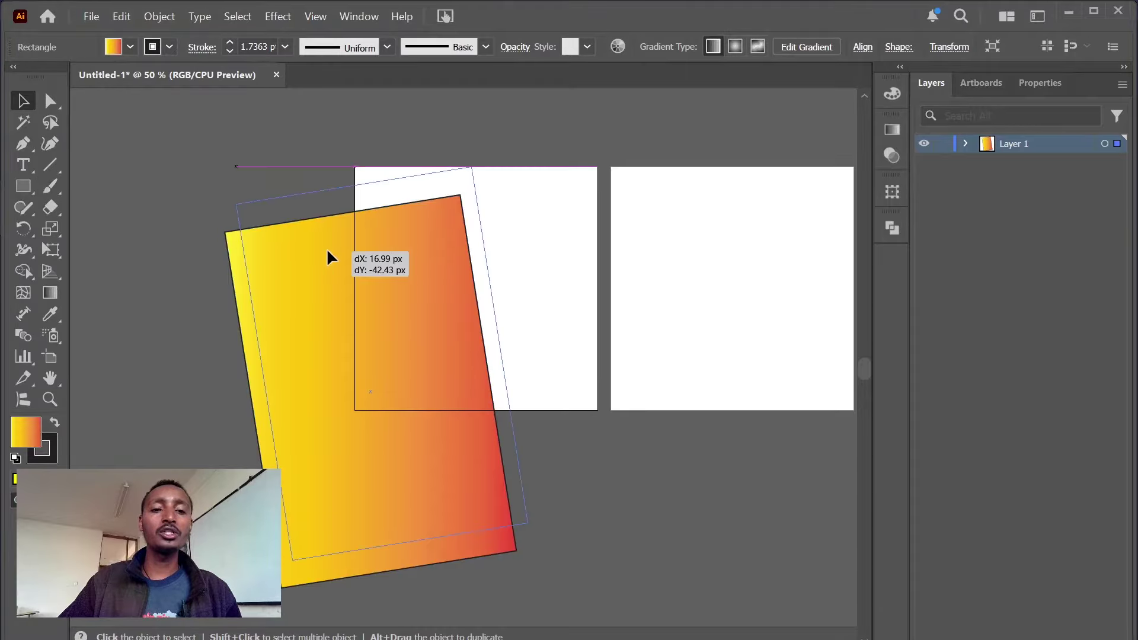
- Draw a tall ellipse spanning the gap between the two artboards
{"action": "left_click", "coordinate": [22, 191]}
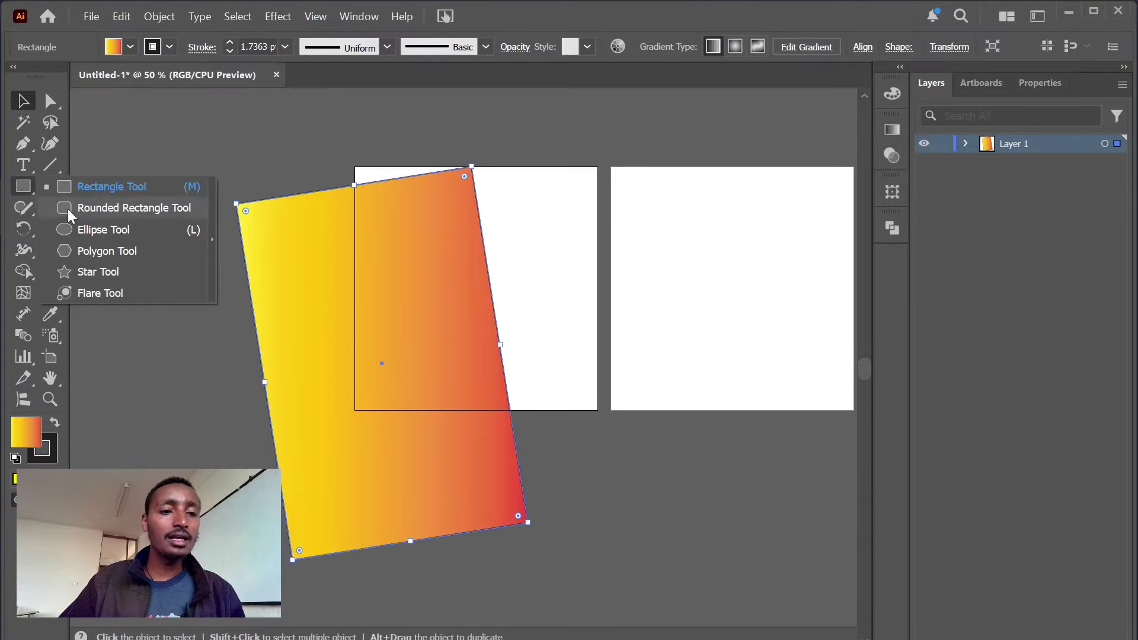
{"action": "left_click", "coordinate": [90, 231]}
{"action": "left_click_drag", "start_coordinate": [511, 190], "coordinate": [679, 416]}
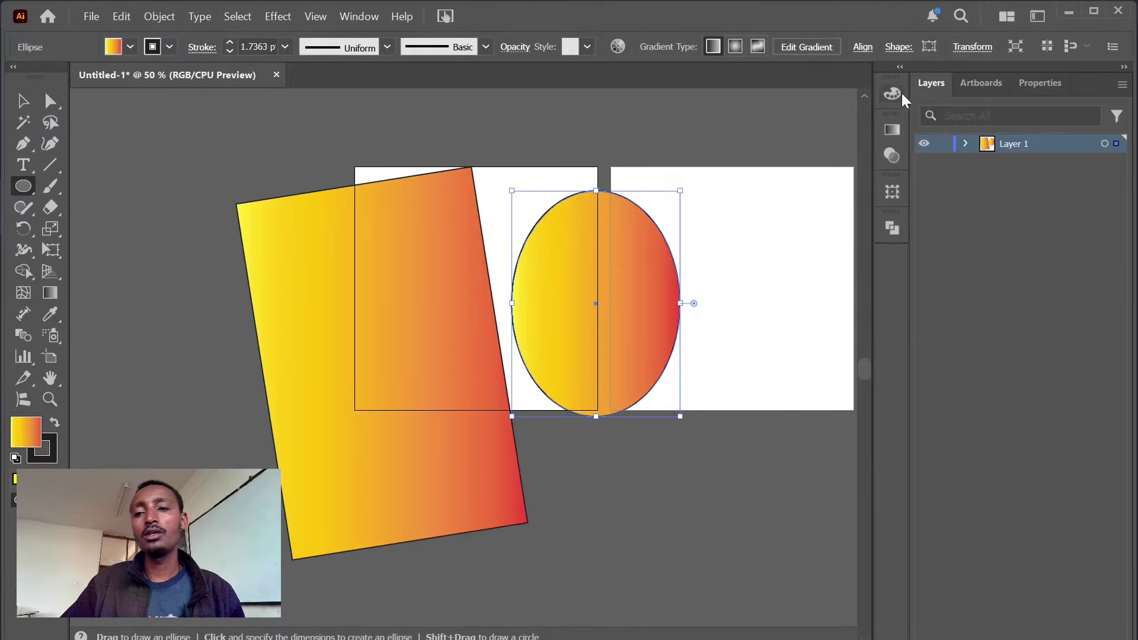
- Fill the ellipse with solid bright green picked from the colour spectrum
{"action": "left_click", "coordinate": [124, 46]}
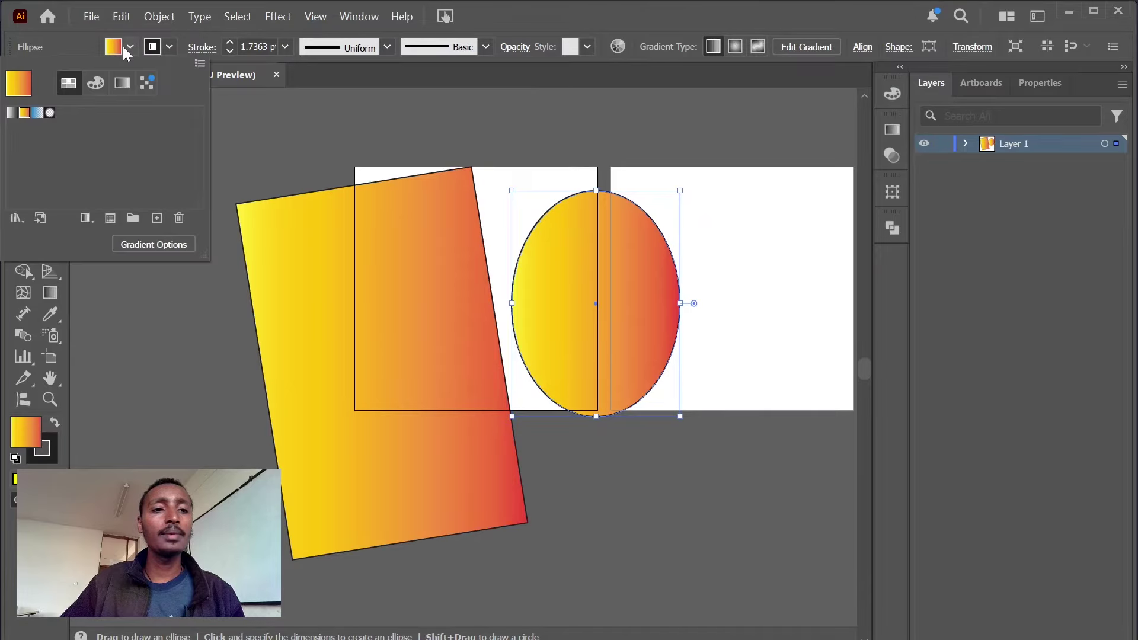
{"action": "left_click", "coordinate": [86, 84]}
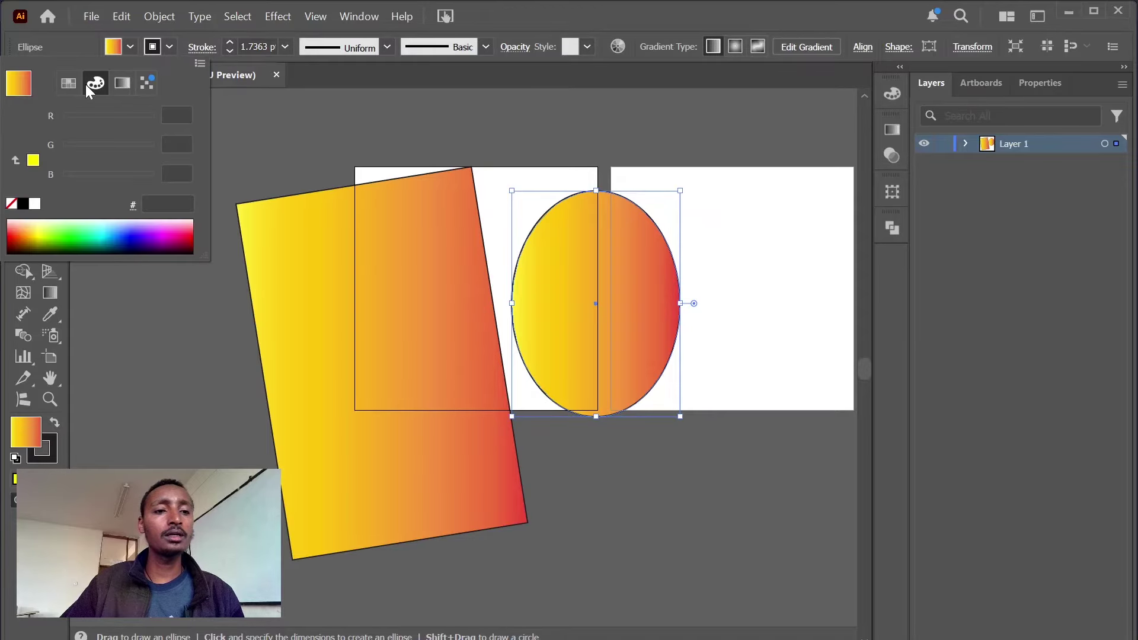
{"action": "left_click", "coordinate": [51, 236]}
{"action": "left_click", "coordinate": [330, 126]}
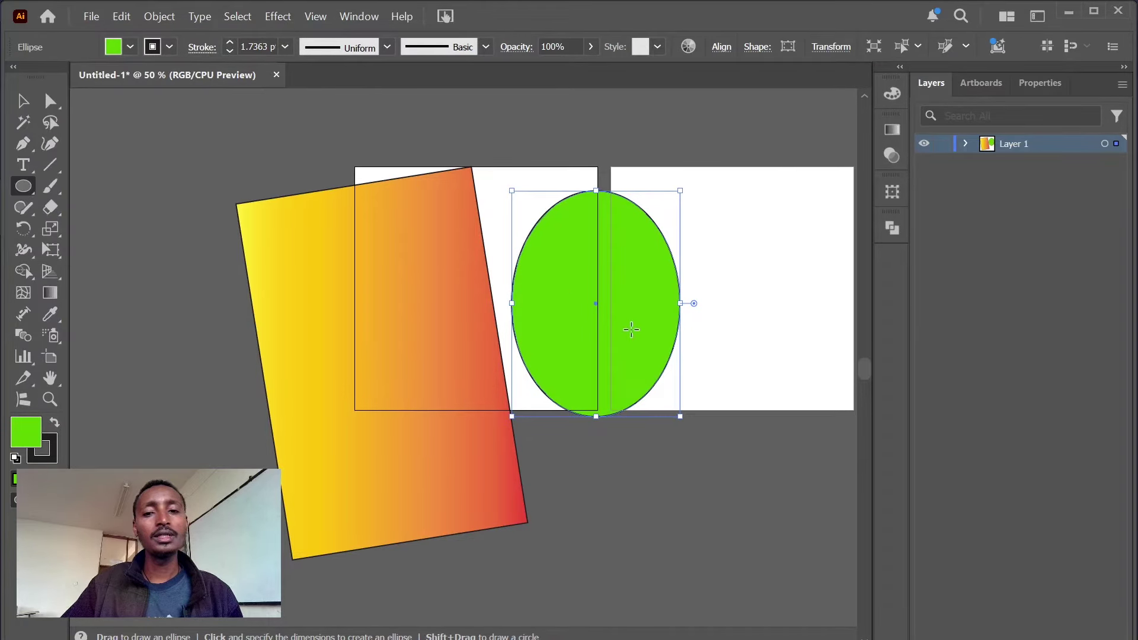
- Move the ellipse and the rectangle together so the green ellipse overlaps the rectangle's right side
{"action": "left_click", "coordinate": [27, 105]}
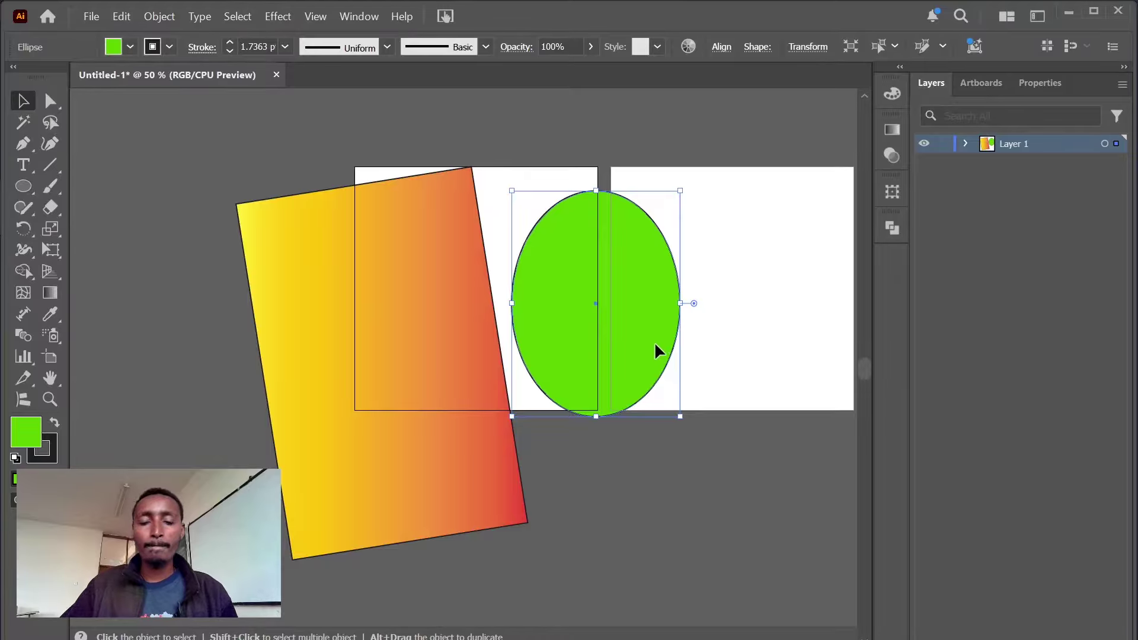
{"action": "left_click_drag", "start_coordinate": [655, 350], "coordinate": [600, 344]}
{"action": "left_click_drag", "start_coordinate": [439, 390], "coordinate": [541, 380]}
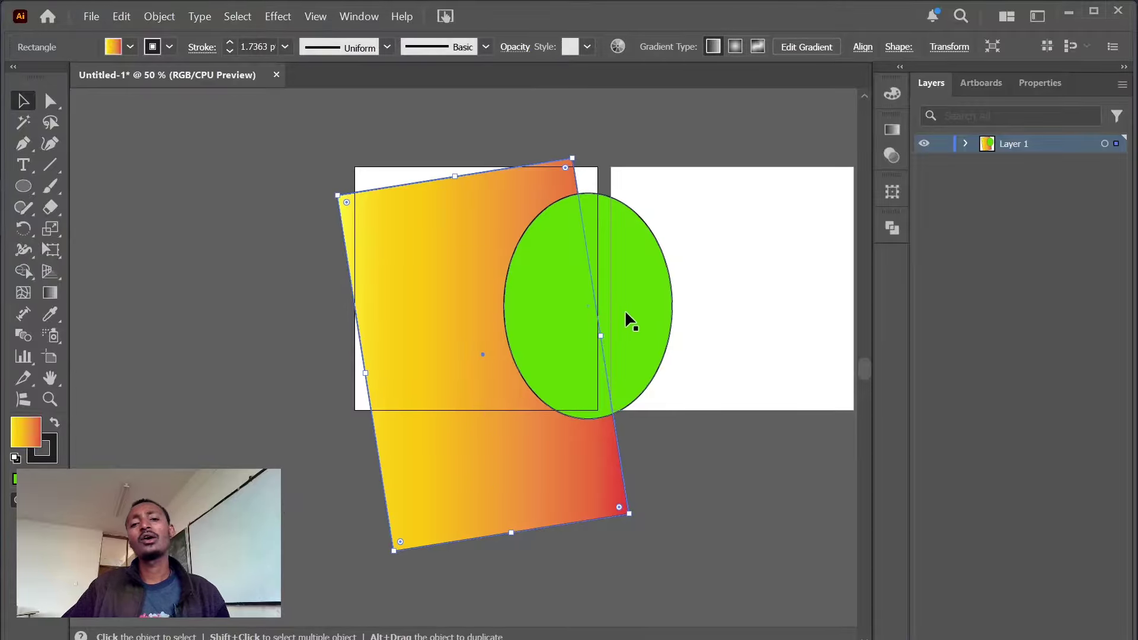
{"action": "left_click_drag", "start_coordinate": [625, 318], "coordinate": [599, 297]}
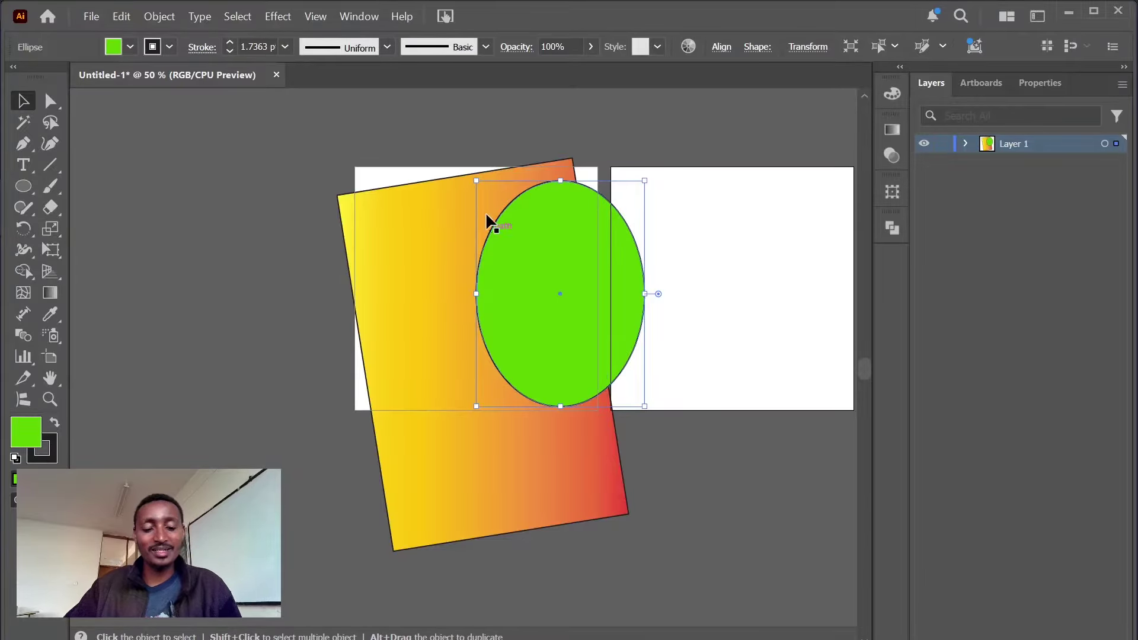
- Expand Layer 1 and restack the green ellipse beneath the gradient rectangle
{"action": "scroll", "coordinate": [485, 208], "scroll_direction": "up", "scroll_amount": 3}
{"action": "scroll", "coordinate": [485, 207], "scroll_direction": "down", "scroll_amount": 2}
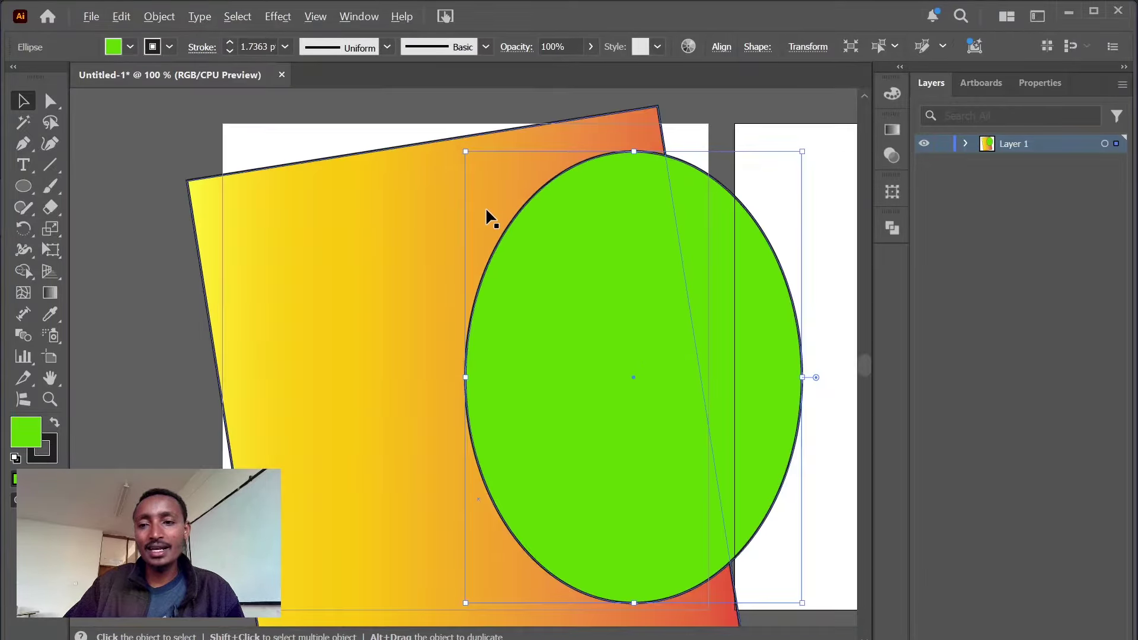
{"action": "key", "text": "ctrl+z"}
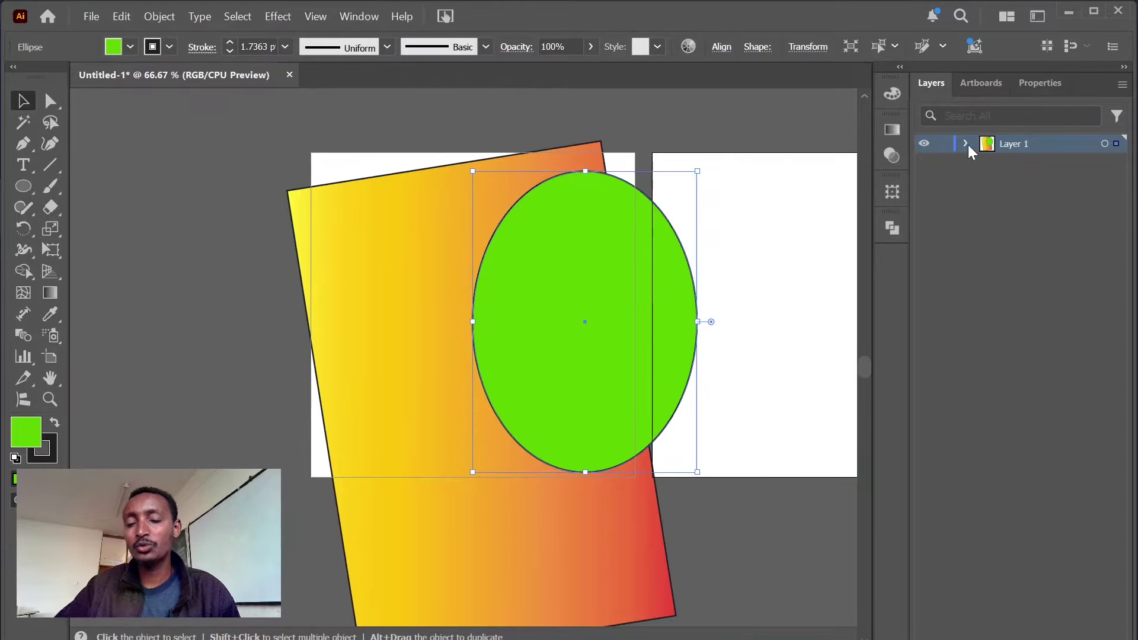
{"action": "left_click", "coordinate": [966, 144]}
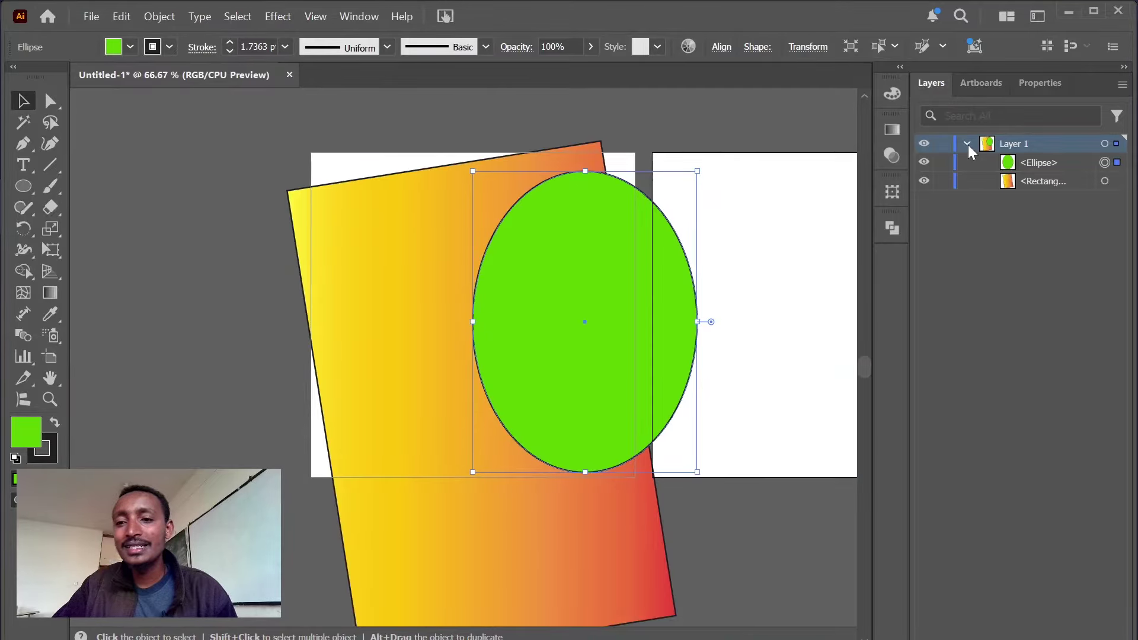
{"action": "left_click", "coordinate": [1031, 166]}
{"action": "left_click_drag", "start_coordinate": [1029, 162], "coordinate": [1029, 186]}
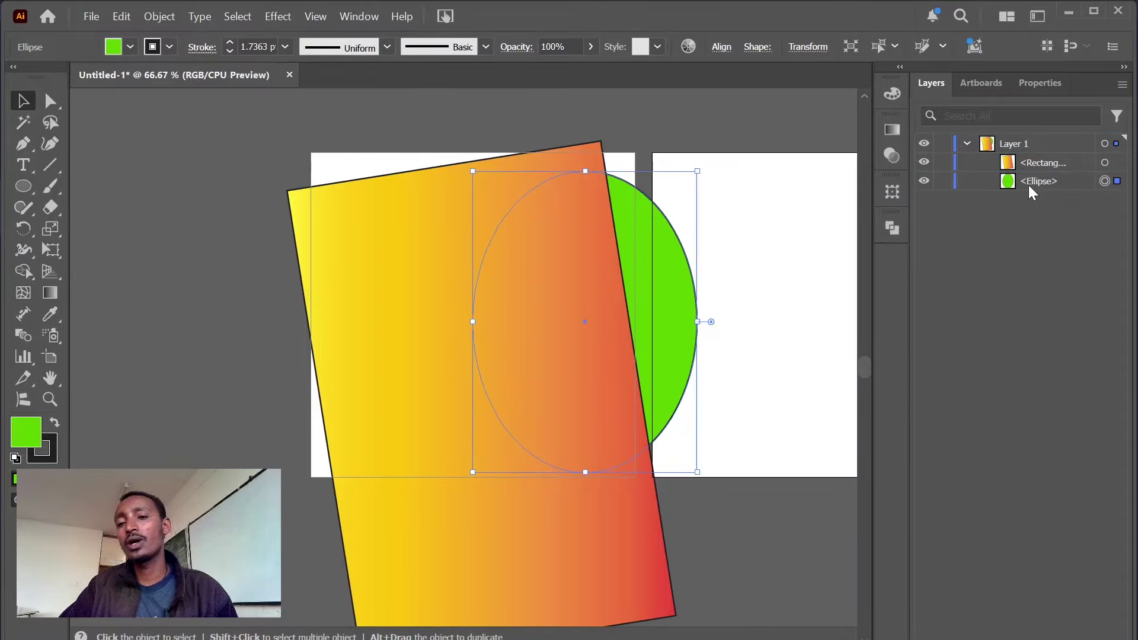
{"action": "left_click", "coordinate": [967, 144]}
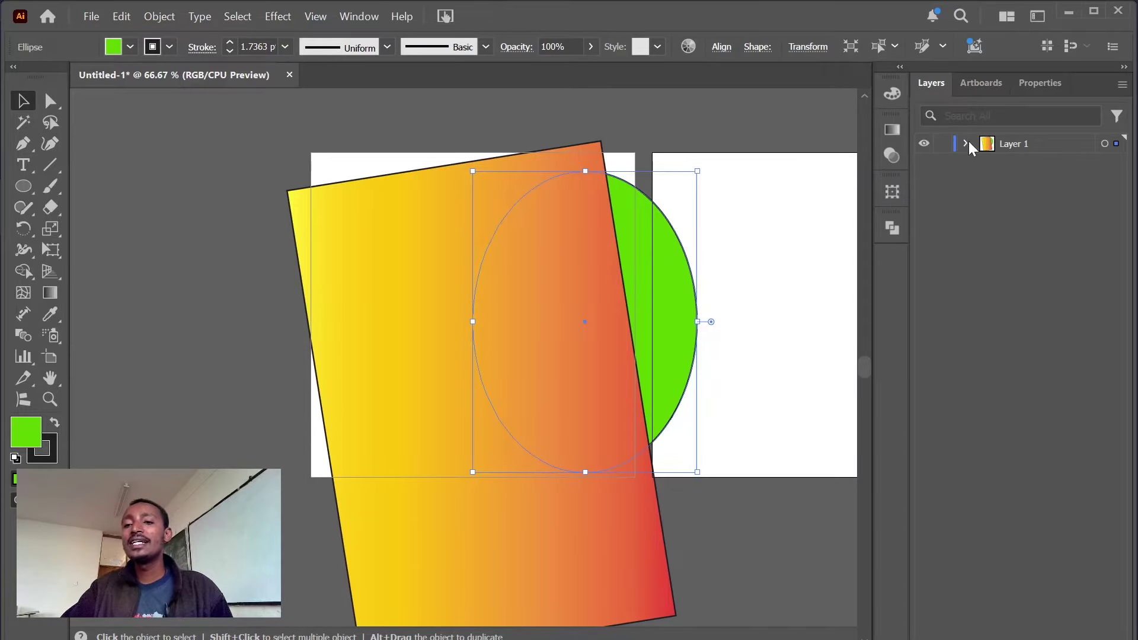
- Rename Layer 1 as shapes
{"action": "double_click", "coordinate": [1025, 144]}
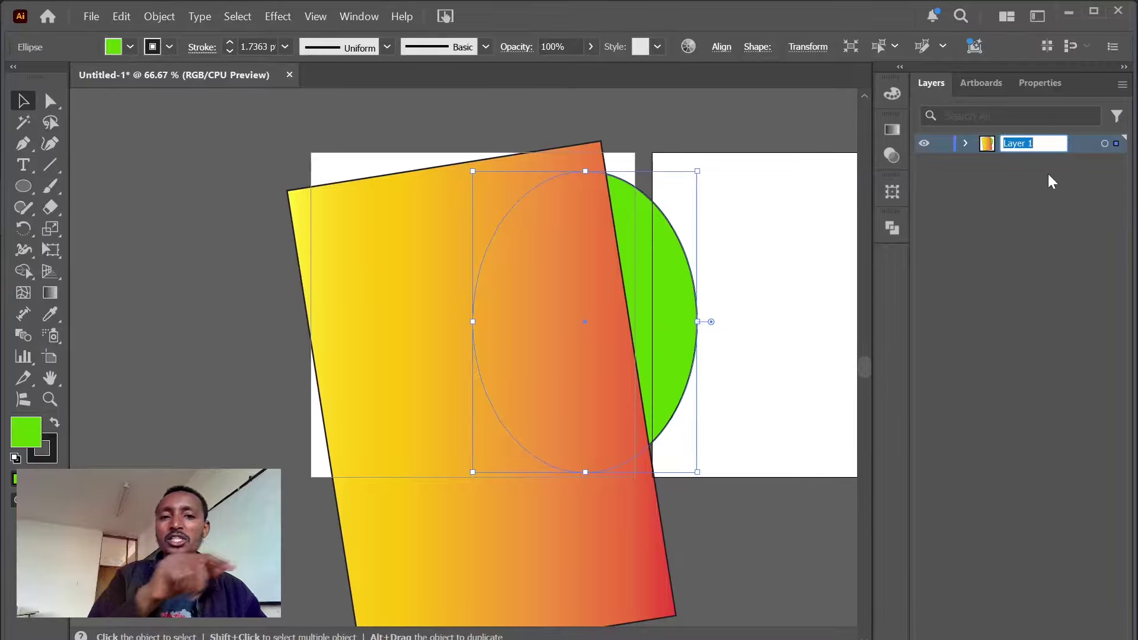
{"action": "type", "text": "shap"}
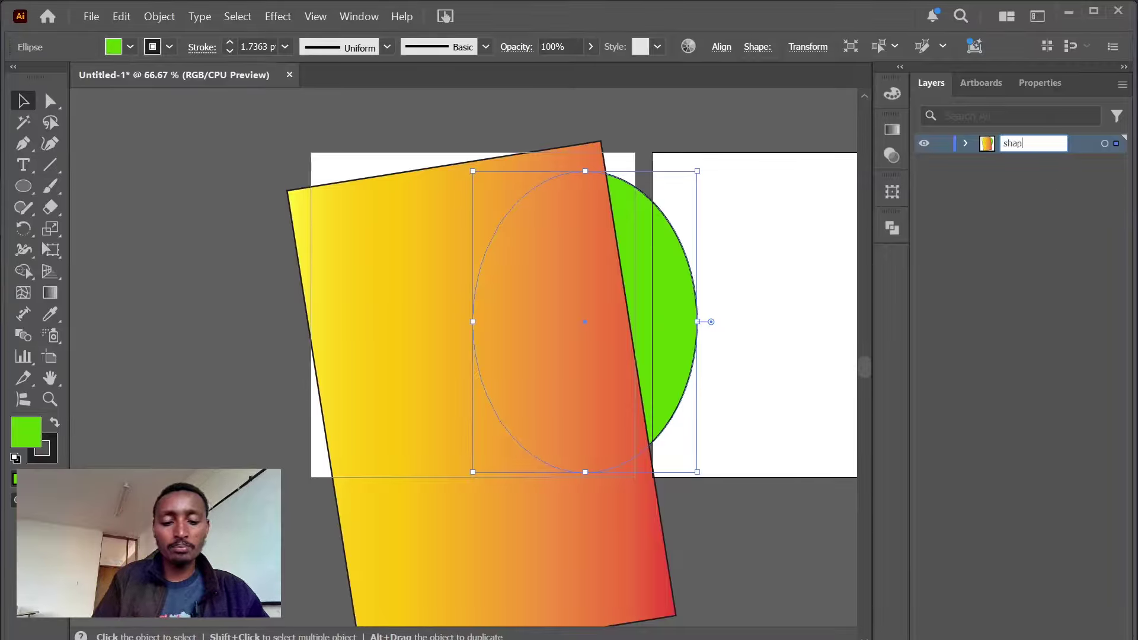
{"action": "type", "text": "es"}
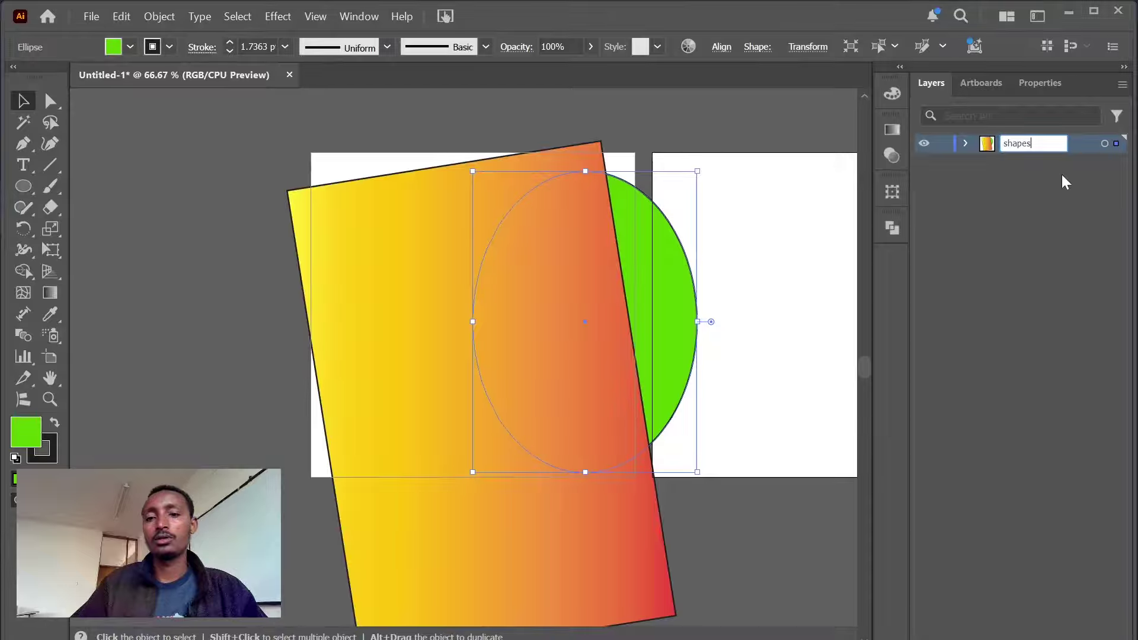
{"action": "left_click", "coordinate": [800, 144]}
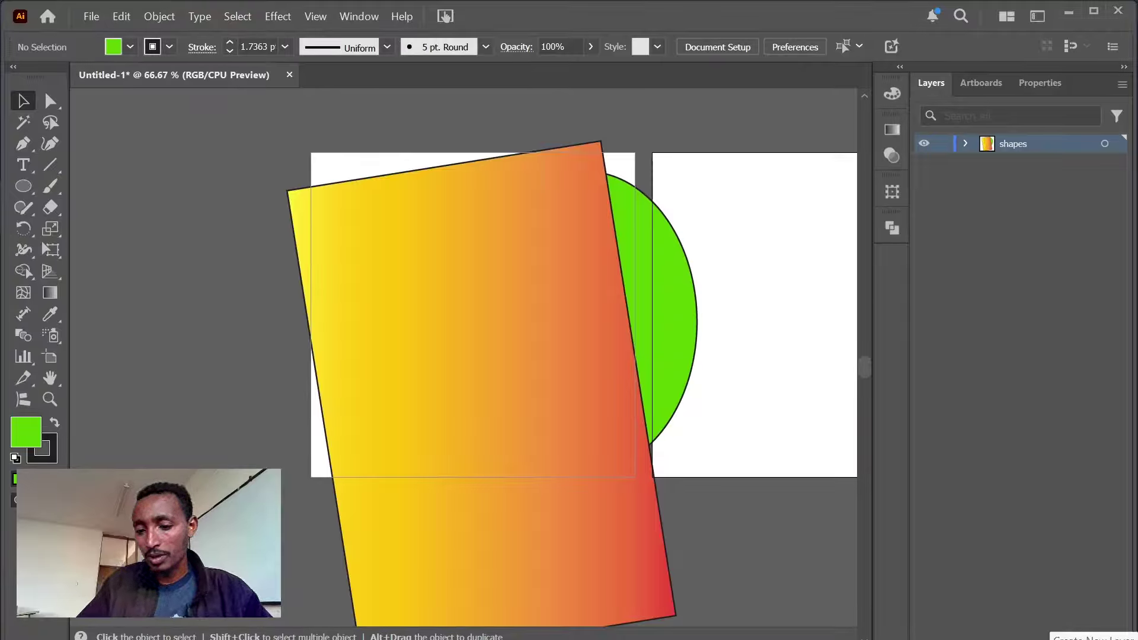
- Create a new layer above shapes and add the point text "meba graphics" on the empty canvas beside the first artboard
{"action": "left_click", "coordinate": [1099, 636]}
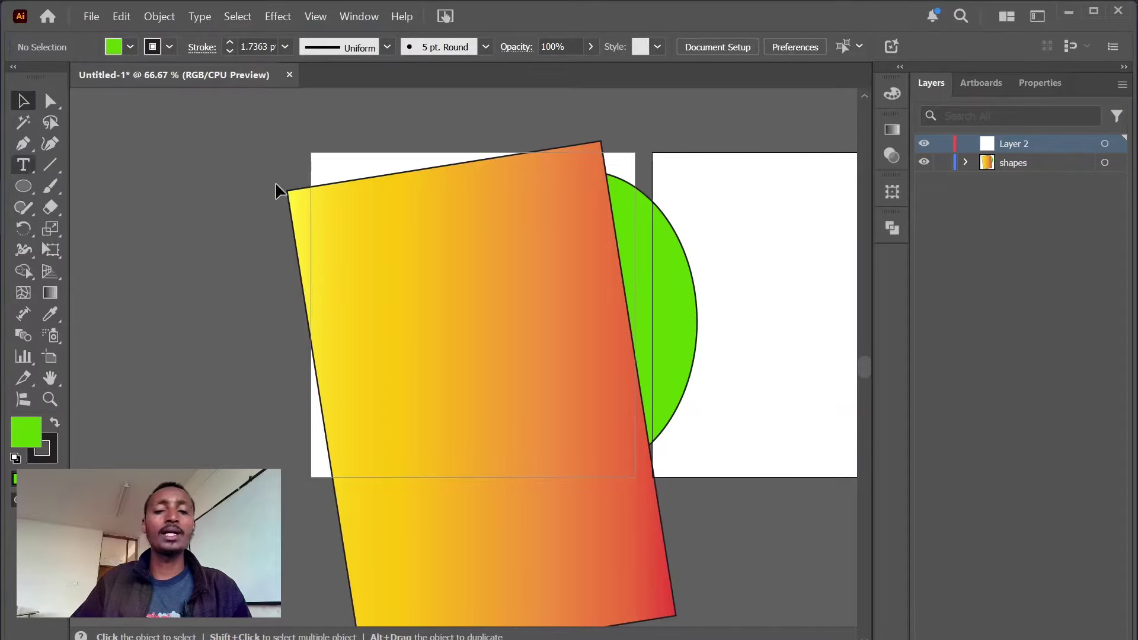
{"action": "left_click", "coordinate": [26, 164]}
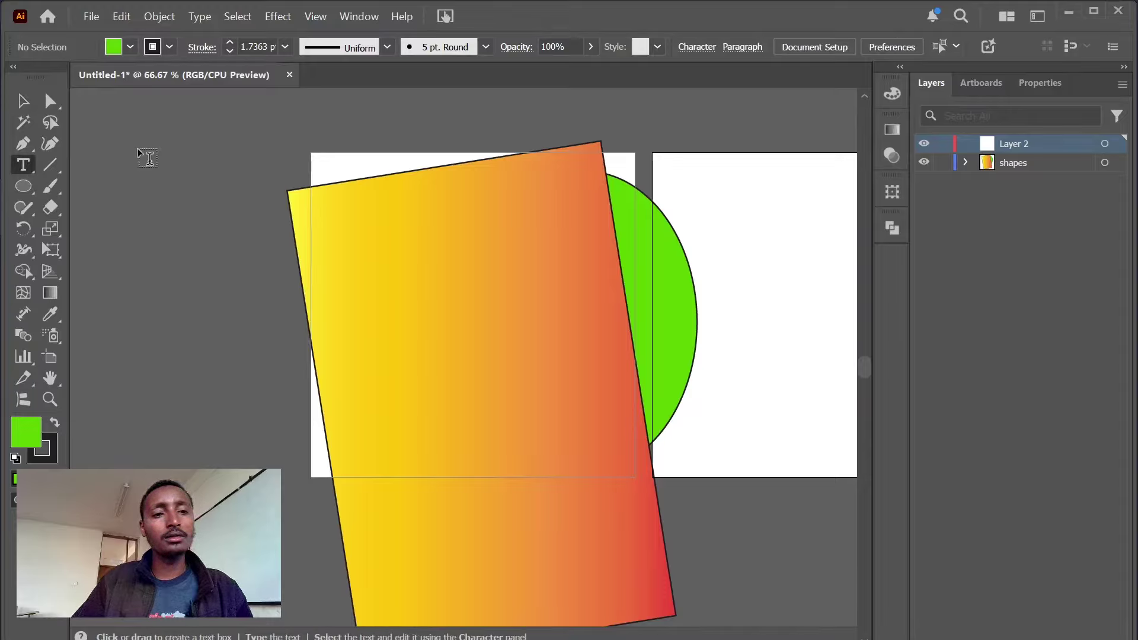
{"action": "left_click", "coordinate": [140, 150]}
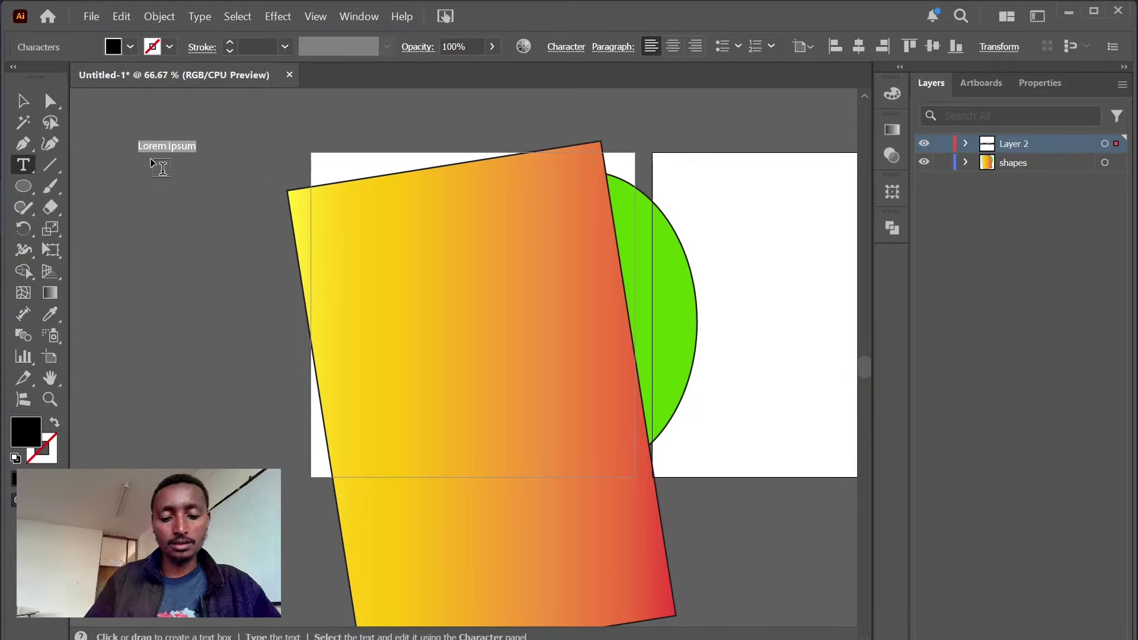
{"action": "type", "text": "meb"}
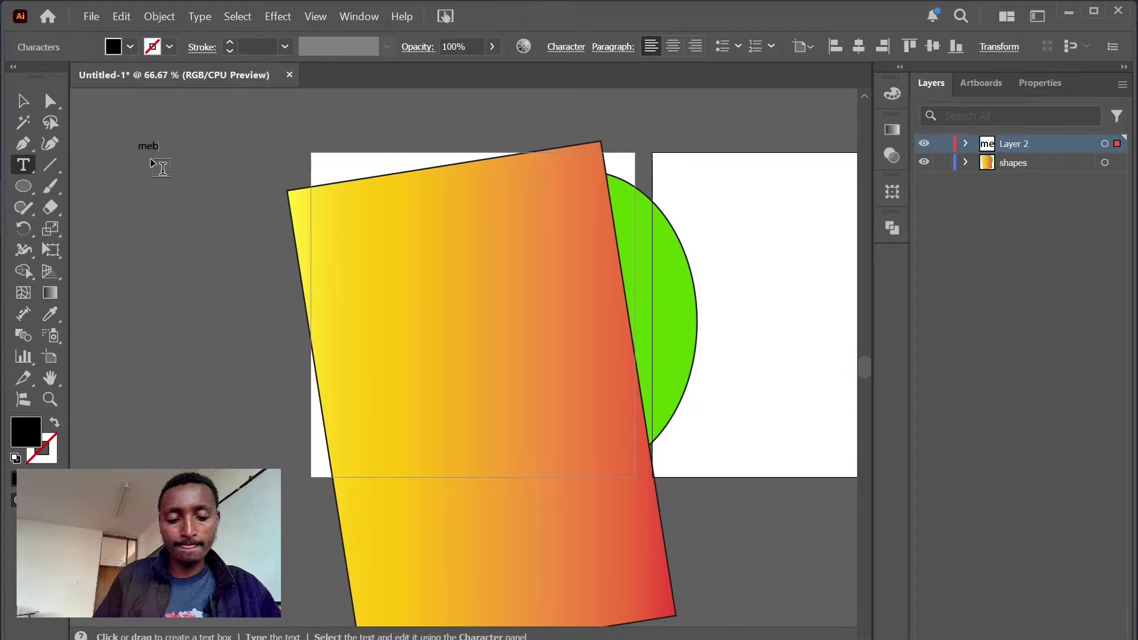
{"action": "type", "text": "a graphics"}
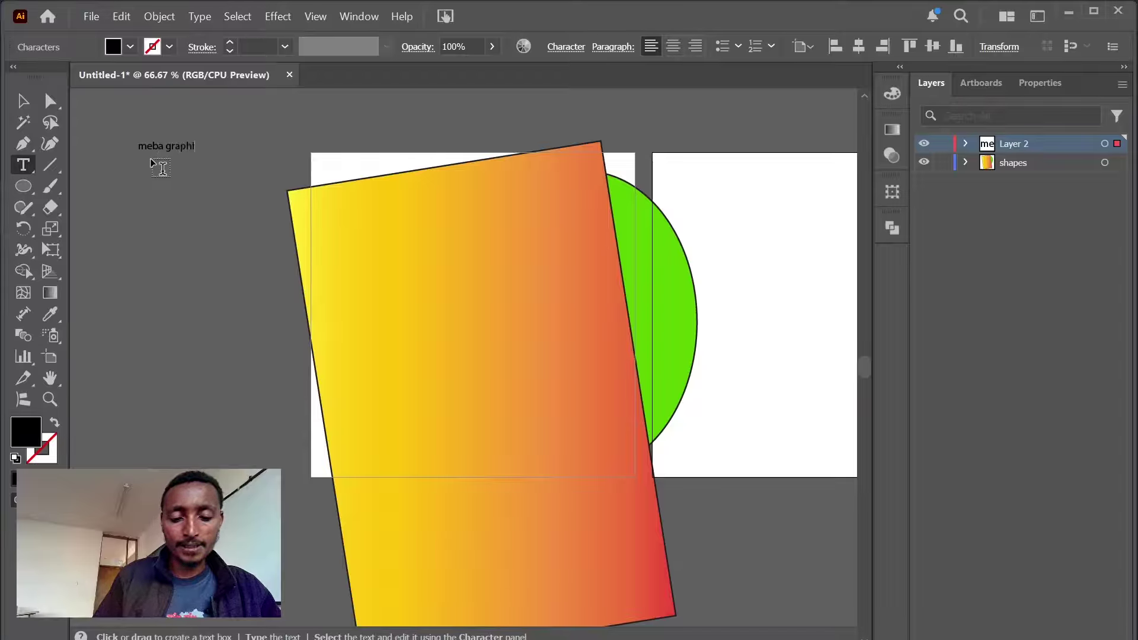
{"action": "left_click", "coordinate": [23, 102]}
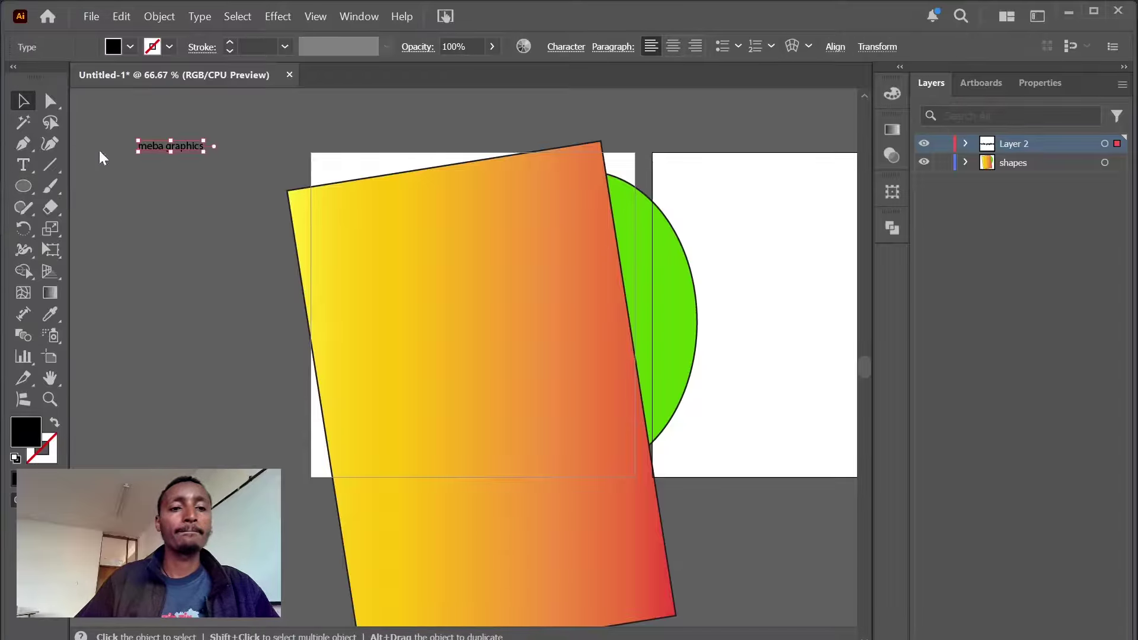
- Enlarge the "meba graphics" text to span the rectangle's width and move it over the upper part of the rectangle
{"action": "left_click_drag", "start_coordinate": [204, 153], "coordinate": [509, 207]}
{"action": "left_click_drag", "start_coordinate": [271, 207], "coordinate": [357, 269]}
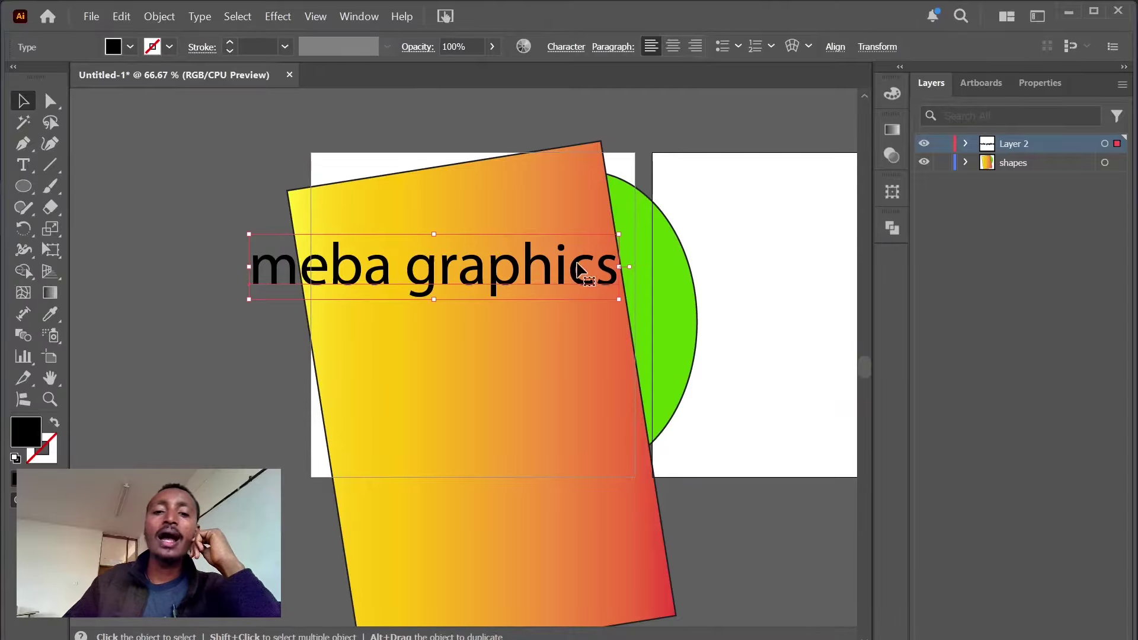
{"action": "left_click_drag", "start_coordinate": [578, 274], "coordinate": [579, 294]}
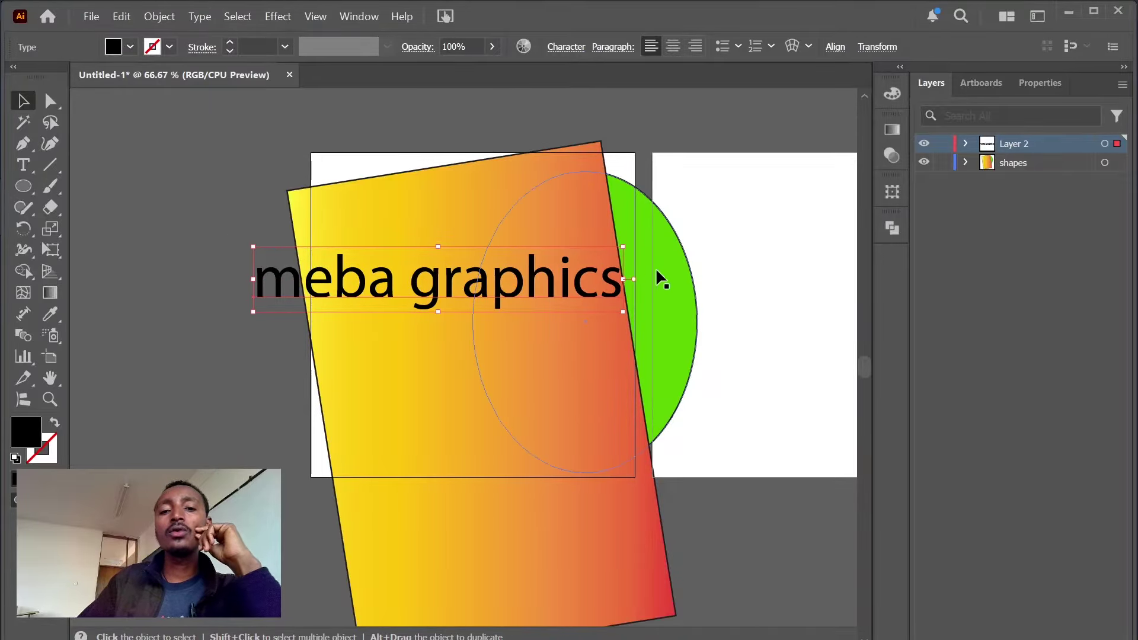
{"action": "left_click_drag", "start_coordinate": [513, 290], "coordinate": [534, 287]}
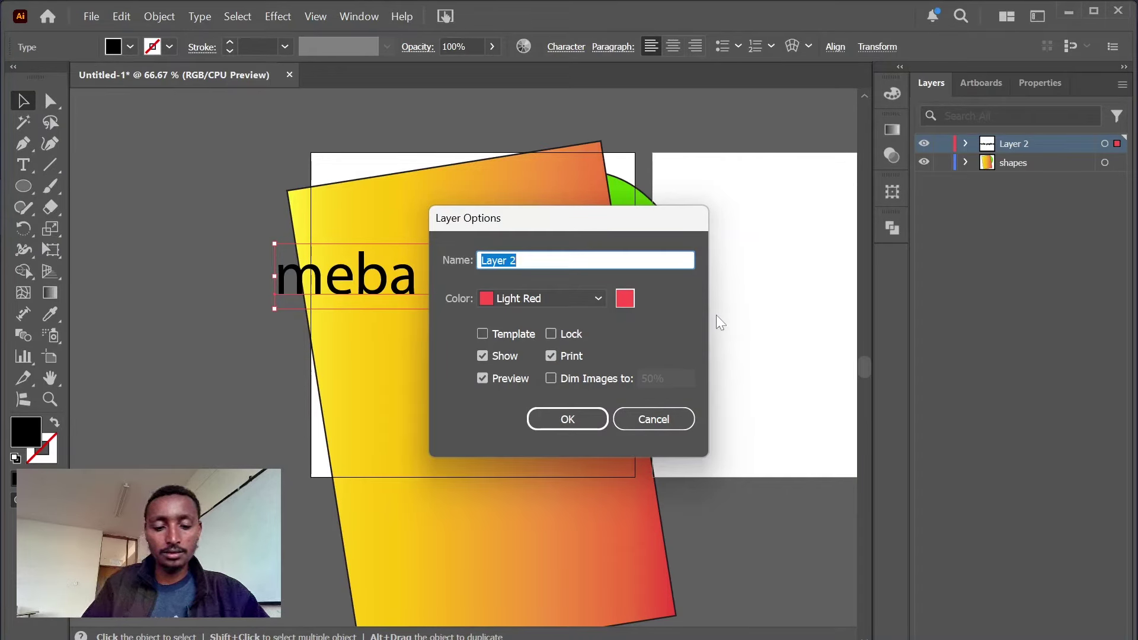
- Rename Layer 2 as texts and move the "meba graphics" text slightly lower on the rectangle
{"action": "type", "text": "texts"}
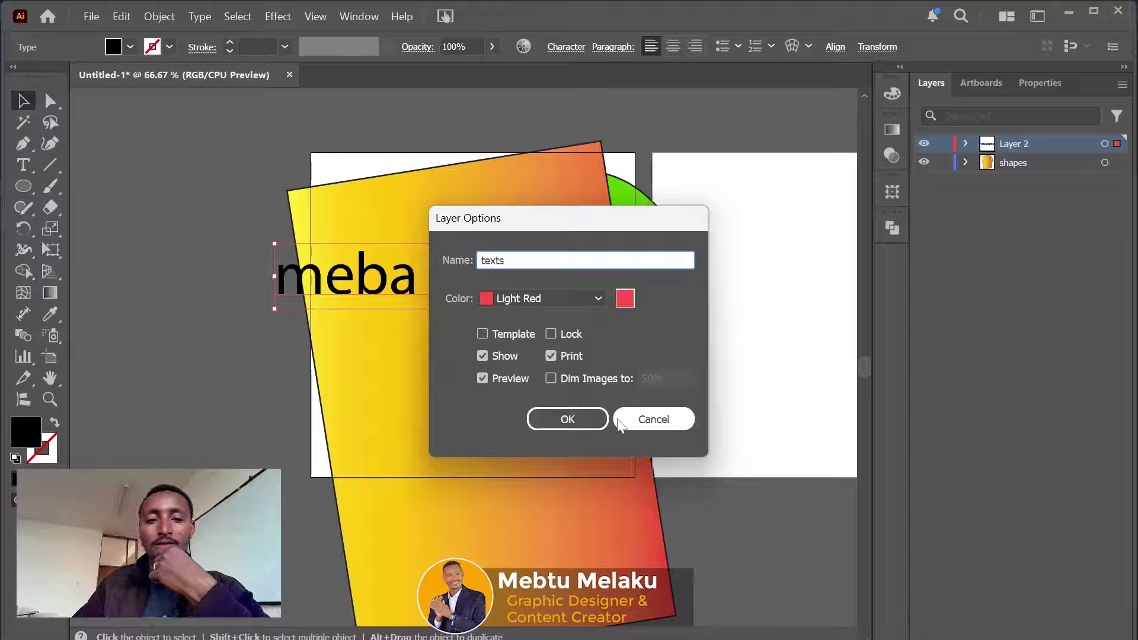
{"action": "left_click", "coordinate": [569, 422]}
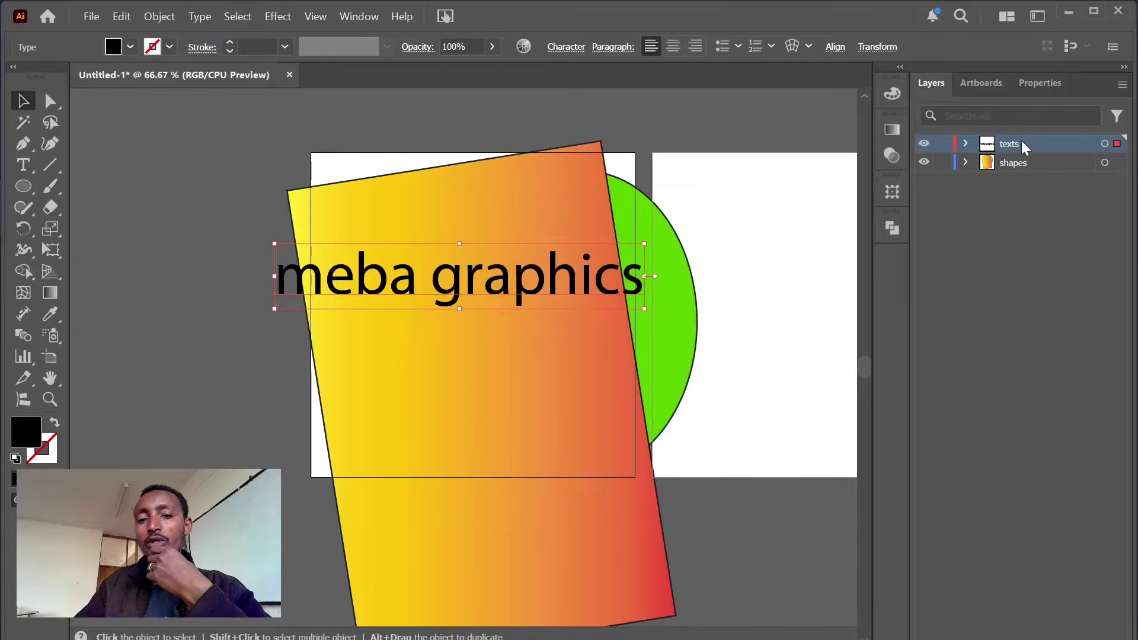
{"action": "left_click_drag", "start_coordinate": [507, 285], "coordinate": [509, 298]}
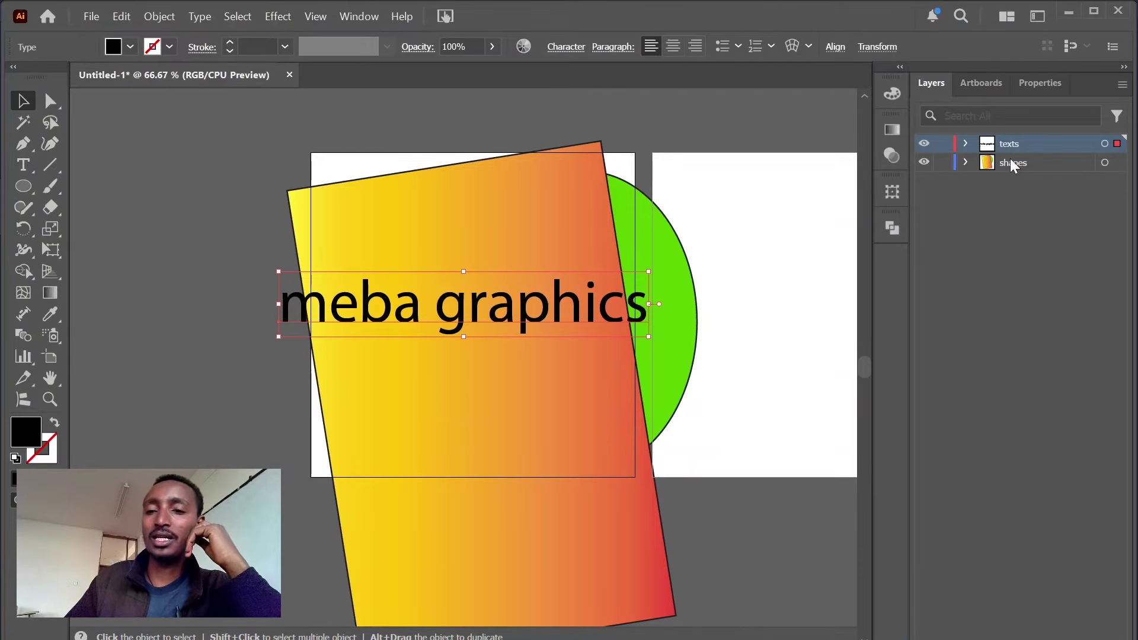
- Deselect the text and open the Swatches panel
{"action": "left_click", "coordinate": [359, 16]}
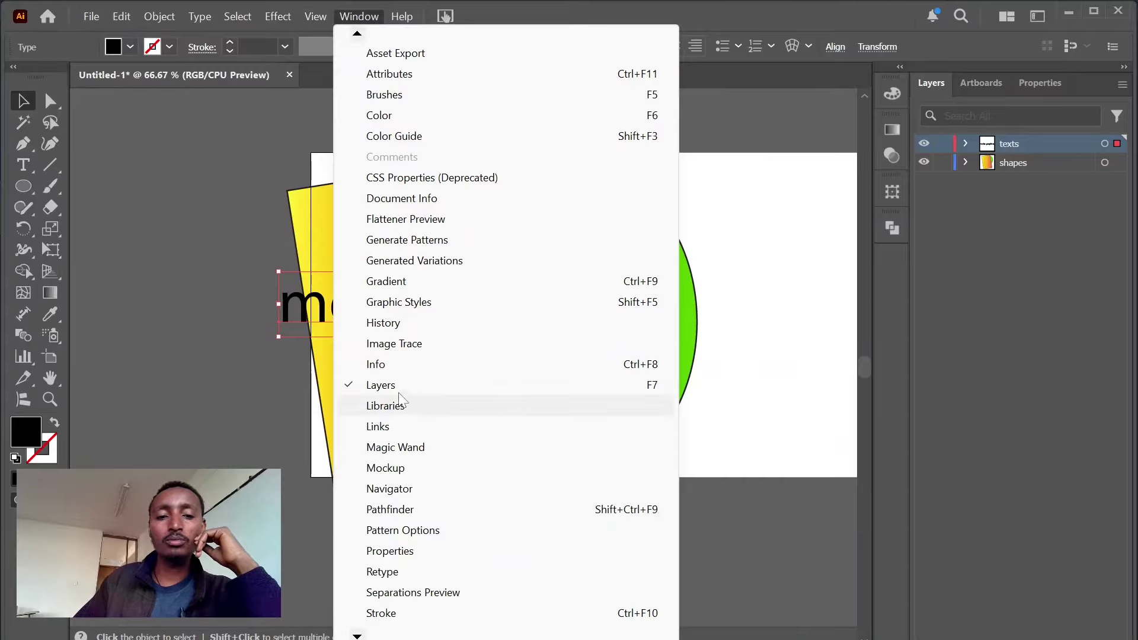
{"action": "left_click", "coordinate": [786, 308]}
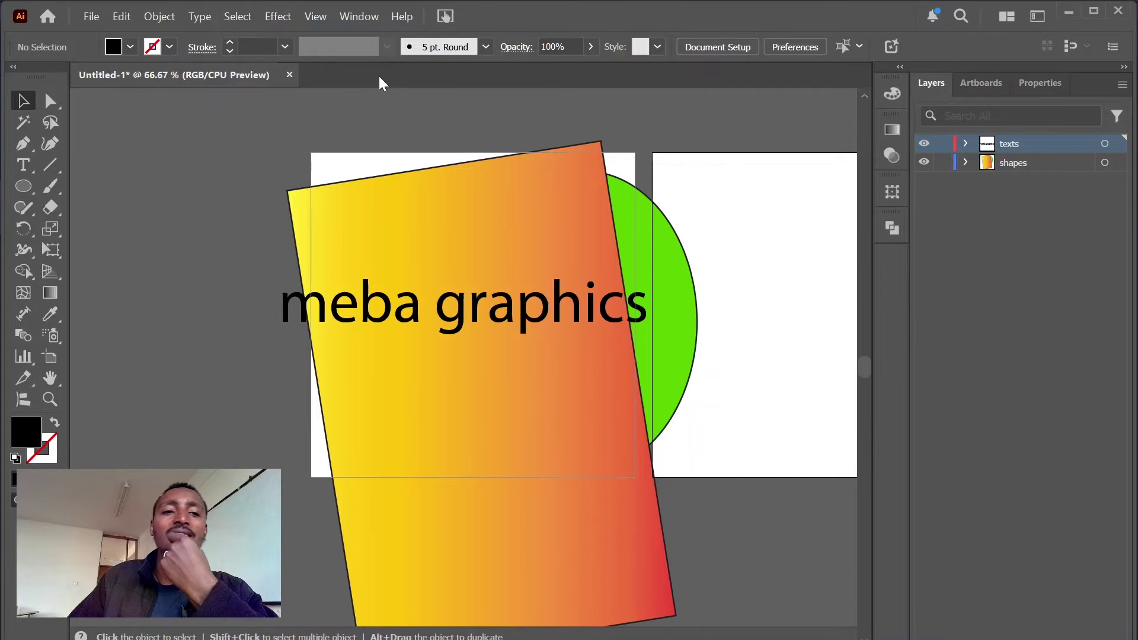
{"action": "left_click", "coordinate": [367, 20]}
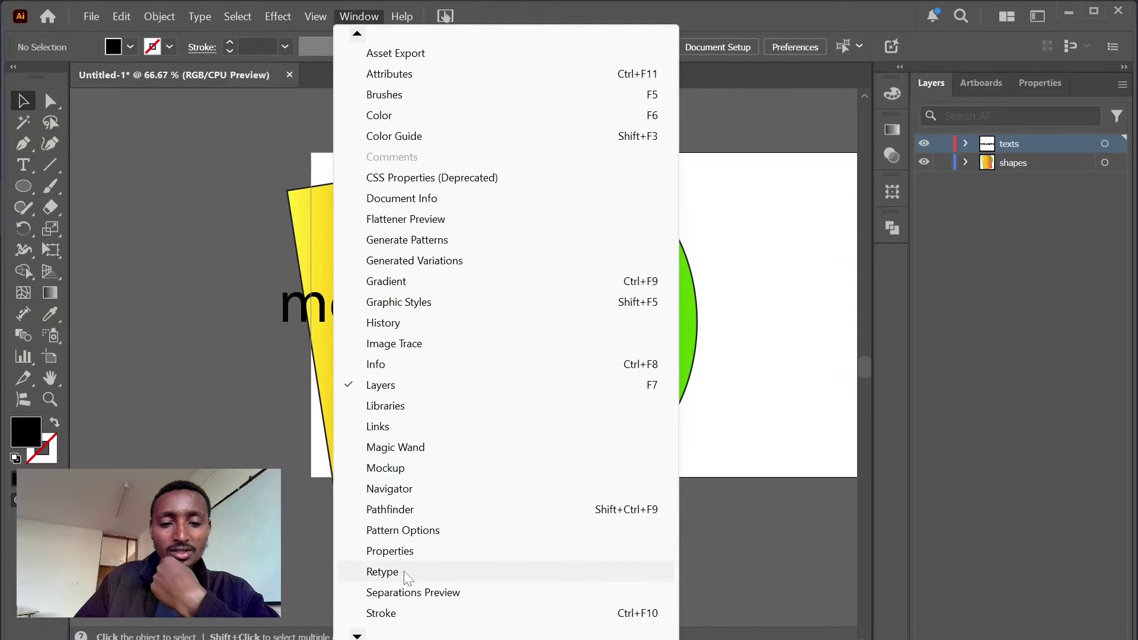
{"action": "mouse_move", "coordinate": [362, 627]}
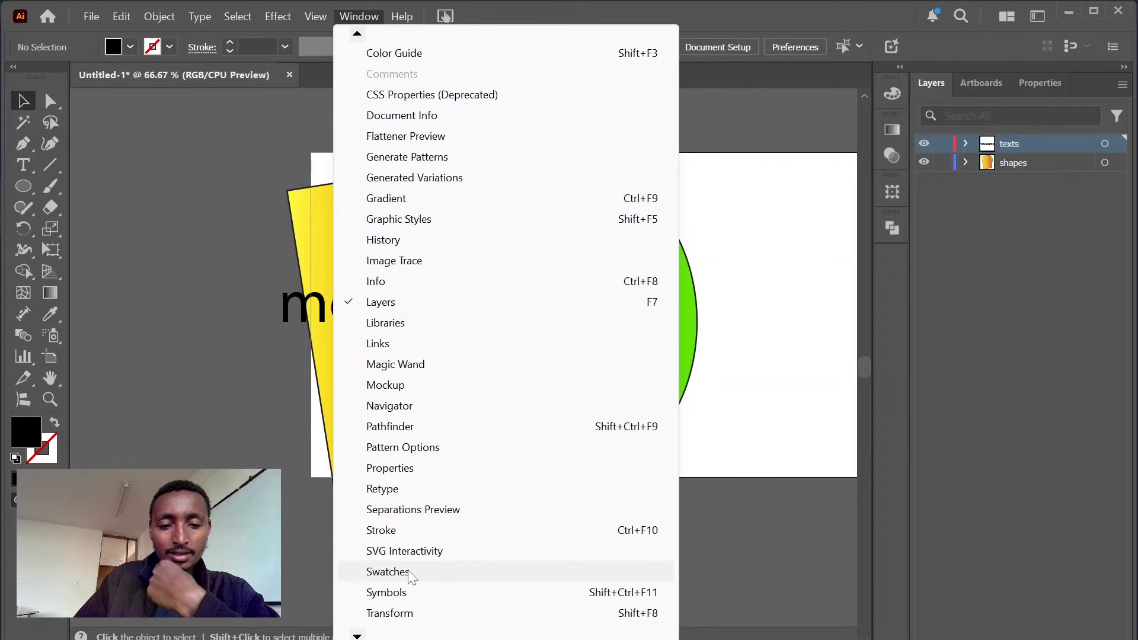
{"action": "left_click", "coordinate": [408, 569]}
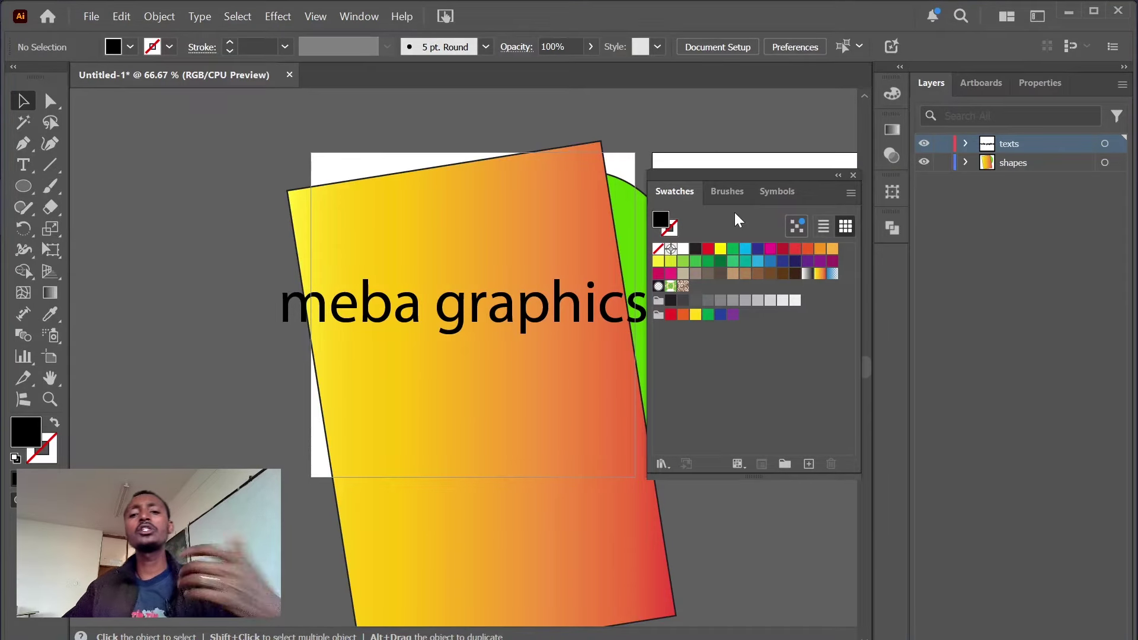
- Move the gradient rectangle further left and save its orange-yellow gradient fill as a new swatch
{"action": "left_click", "coordinate": [554, 443]}
{"action": "left_click_drag", "start_coordinate": [553, 443], "coordinate": [491, 431]}
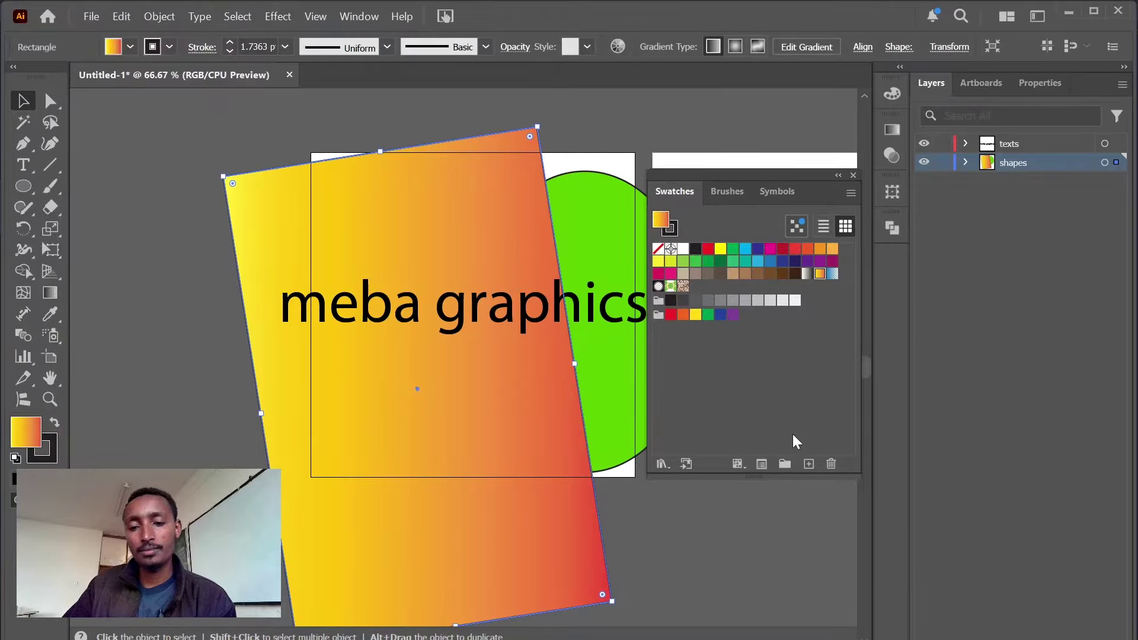
{"action": "left_click", "coordinate": [808, 464]}
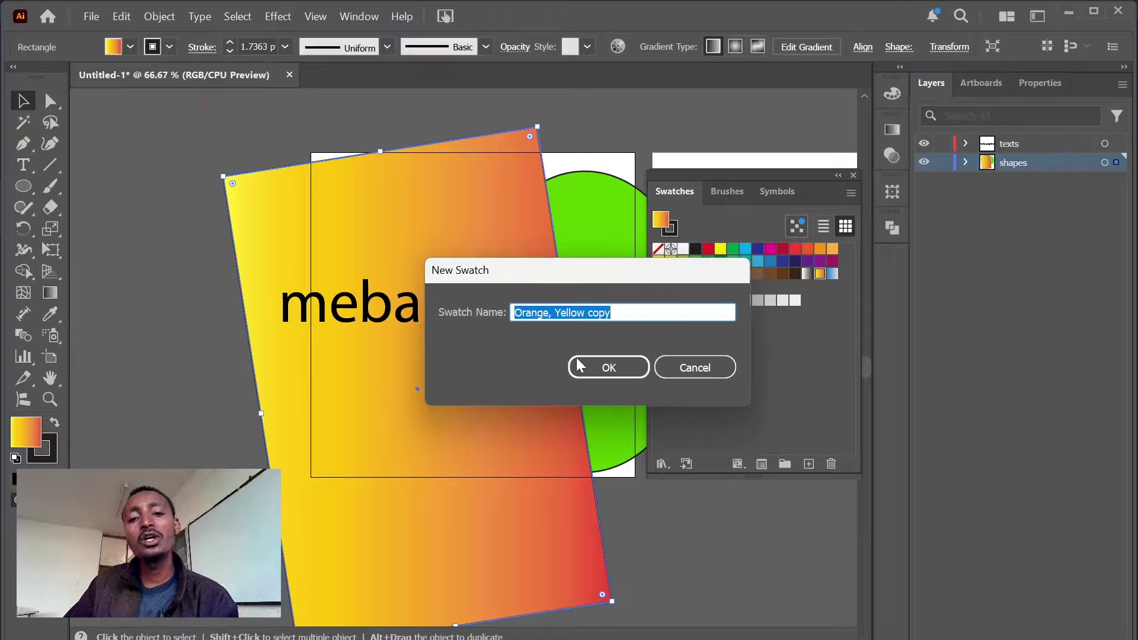
{"action": "left_click", "coordinate": [608, 372]}
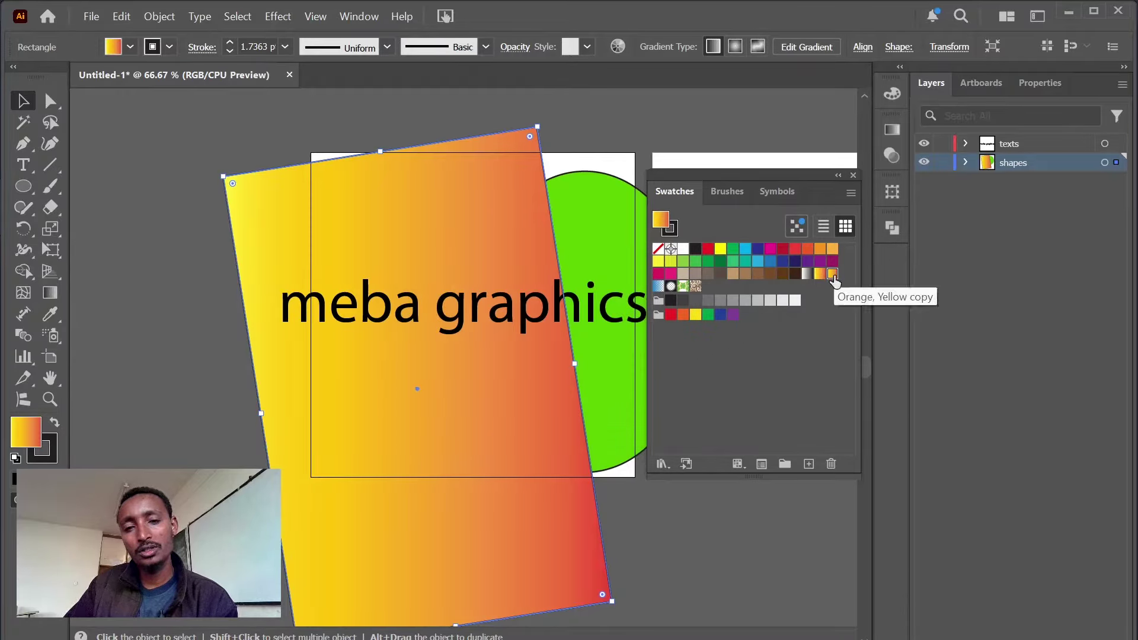
- Shift the rectangle slightly down and right, and delete the Orange, Yellow copy swatch
{"action": "left_click_drag", "start_coordinate": [450, 230], "coordinate": [464, 245]}
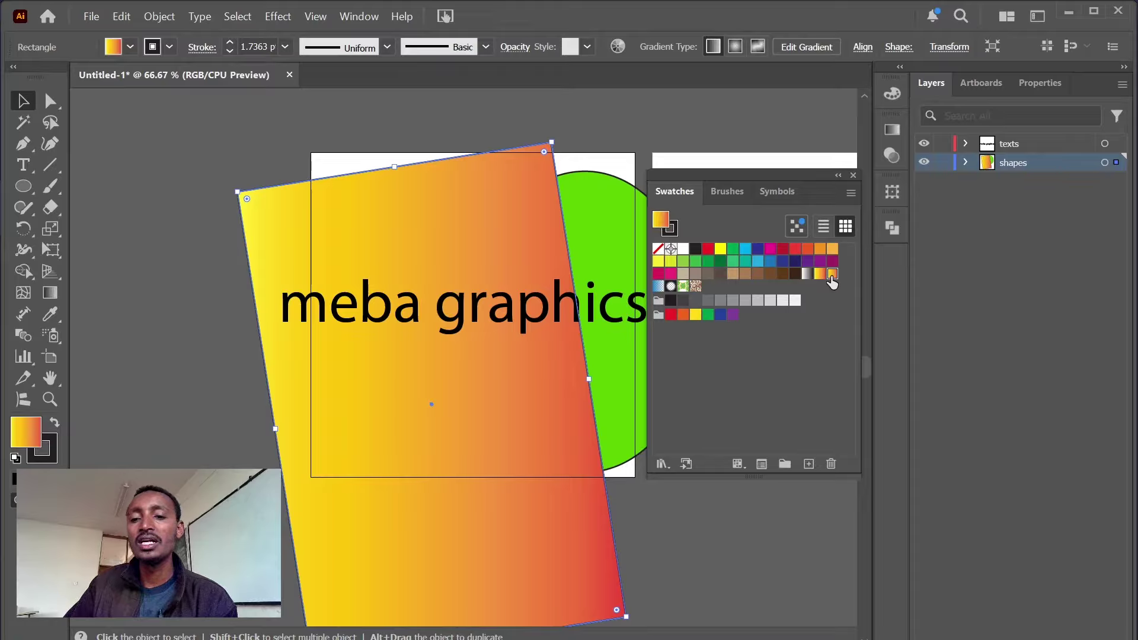
{"action": "left_click", "coordinate": [831, 463]}
{"action": "left_click", "coordinate": [572, 364]}
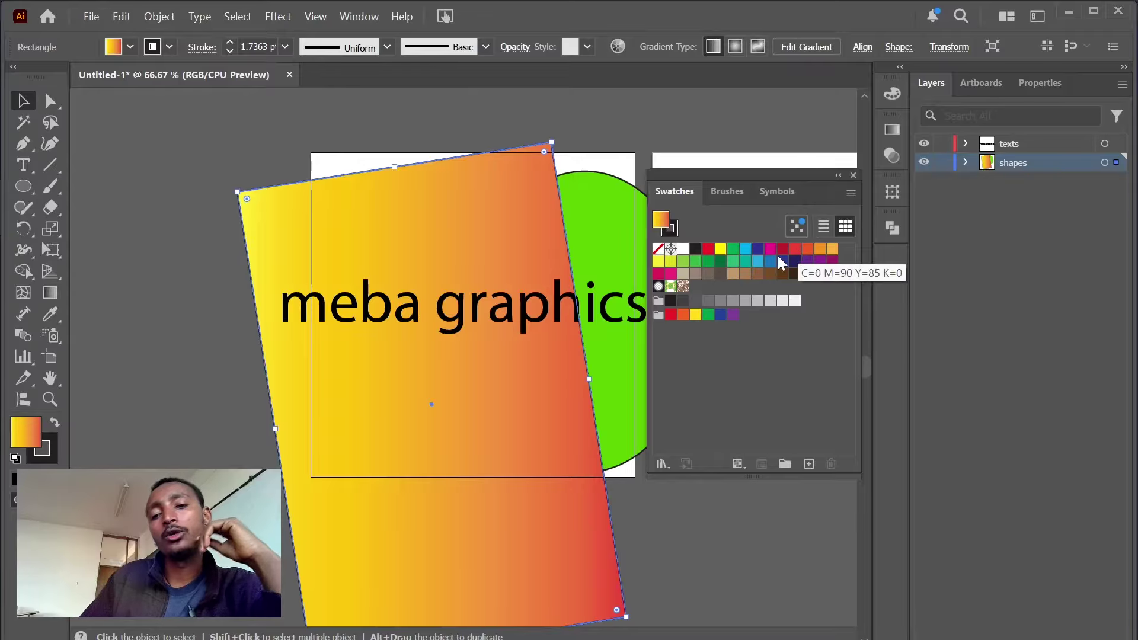
- Nudge the rectangle slightly up and left, try a green swatch on it, and fill it with CMYK Magenta
{"action": "mouse_move", "coordinate": [287, 235]}
{"action": "left_mouse_down"}
{"action": "mouse_move", "coordinate": [283, 254]}
{"action": "mouse_move", "coordinate": [280, 228]}
{"action": "left_mouse_up"}
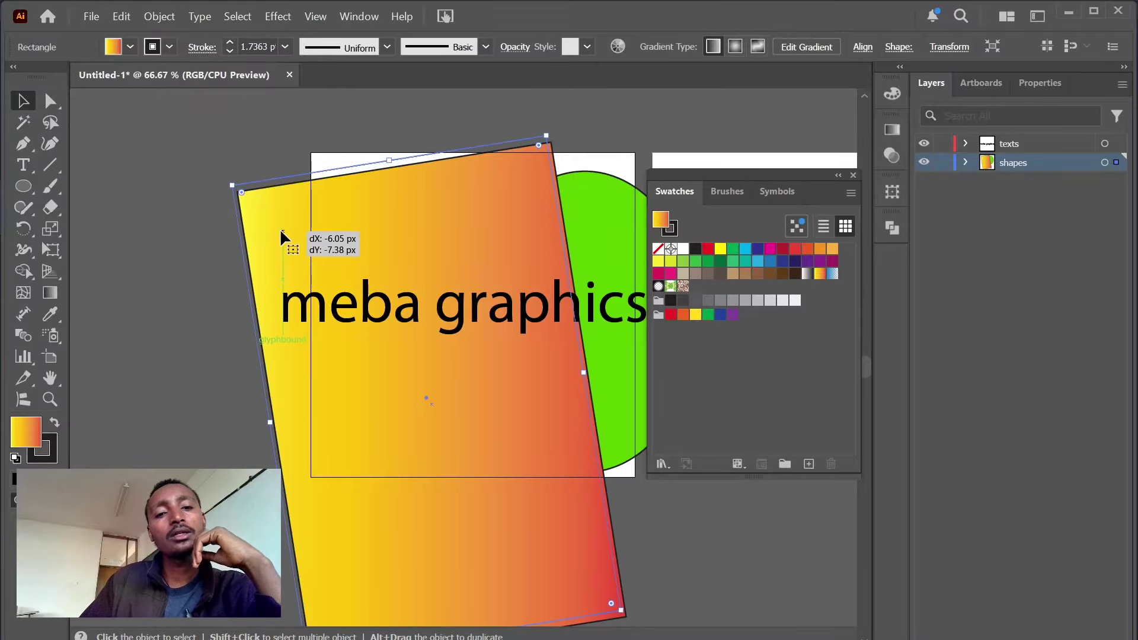
{"action": "left_click", "coordinate": [735, 251]}
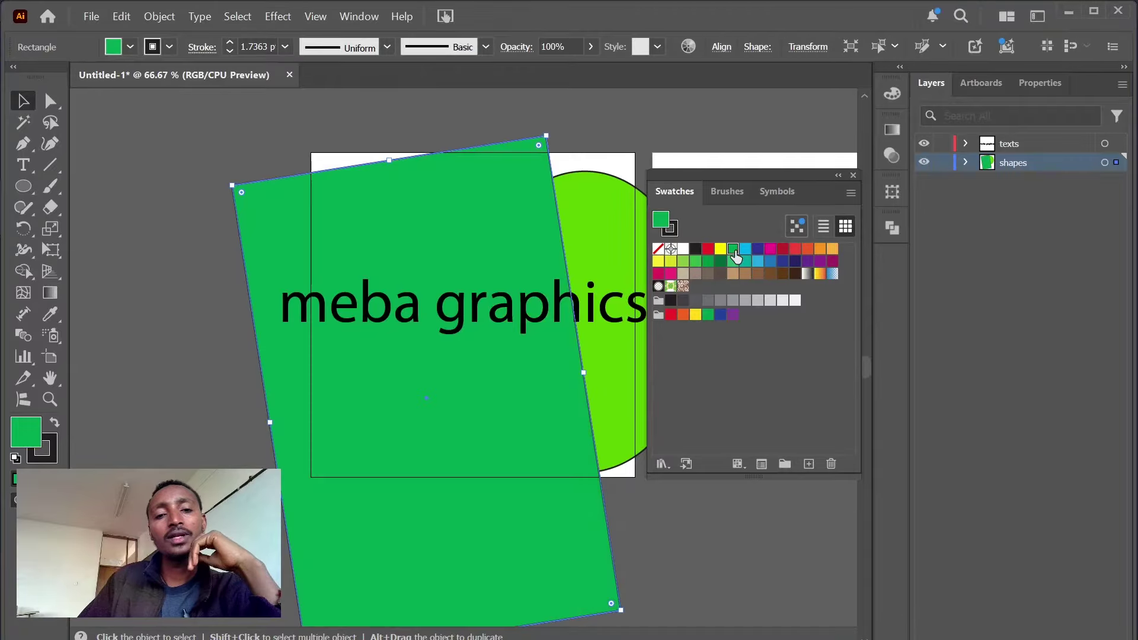
{"action": "left_click", "coordinate": [768, 251]}
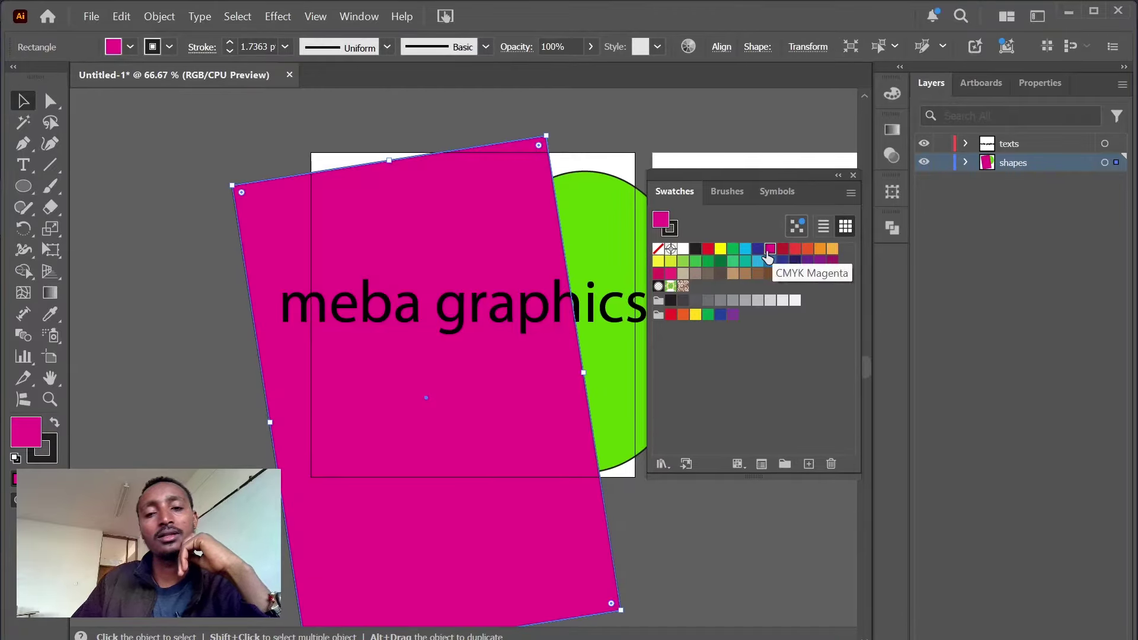
- Apply the rough charcoal-like art brush to the magenta rectangle's outline
{"action": "left_click", "coordinate": [727, 190]}
{"action": "left_click", "coordinate": [738, 284]}
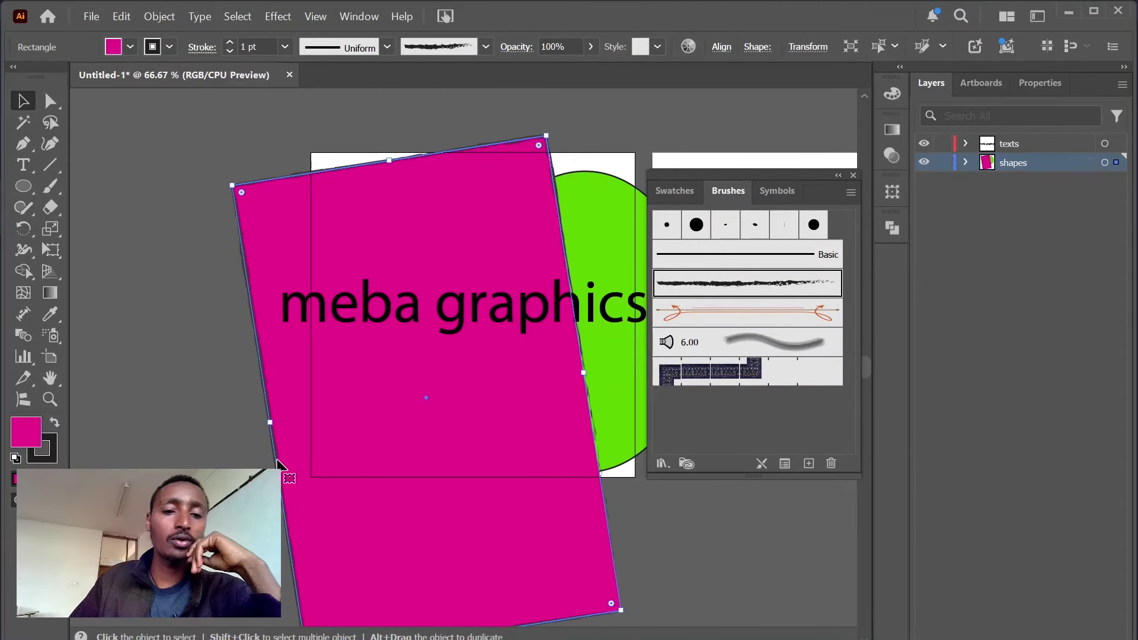
- Place an instance of the Ribbon symbol over the magenta rectangle, enlarge it slightly, and redisplay the colour swatches
{"action": "left_click", "coordinate": [779, 193]}
{"action": "left_click", "coordinate": [776, 232]}
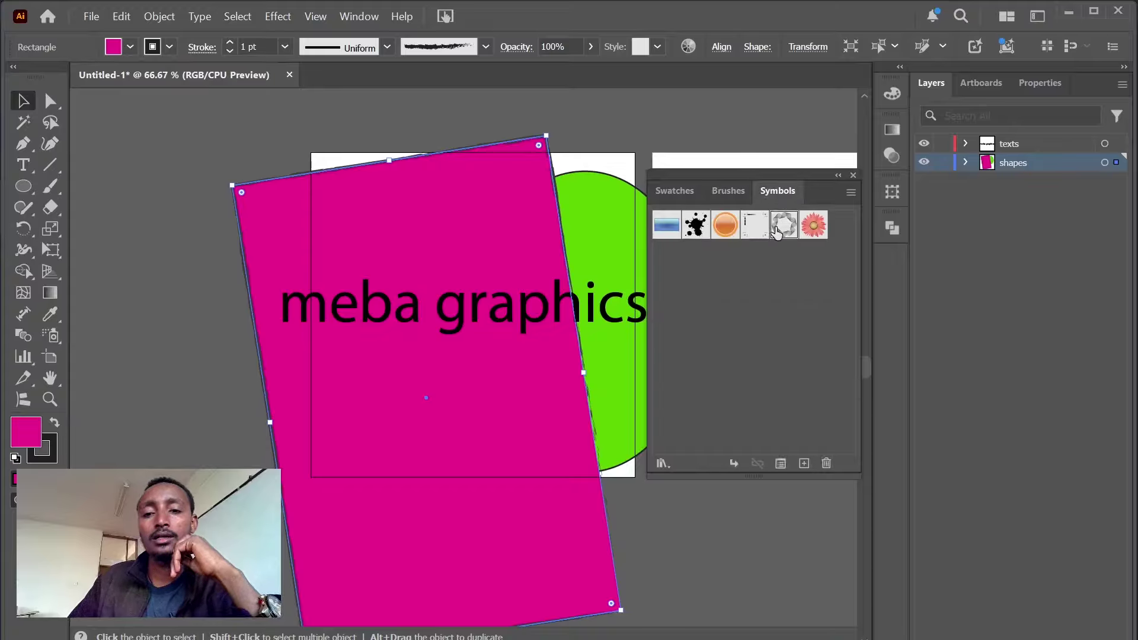
{"action": "left_click_drag", "start_coordinate": [776, 232], "coordinate": [594, 368]}
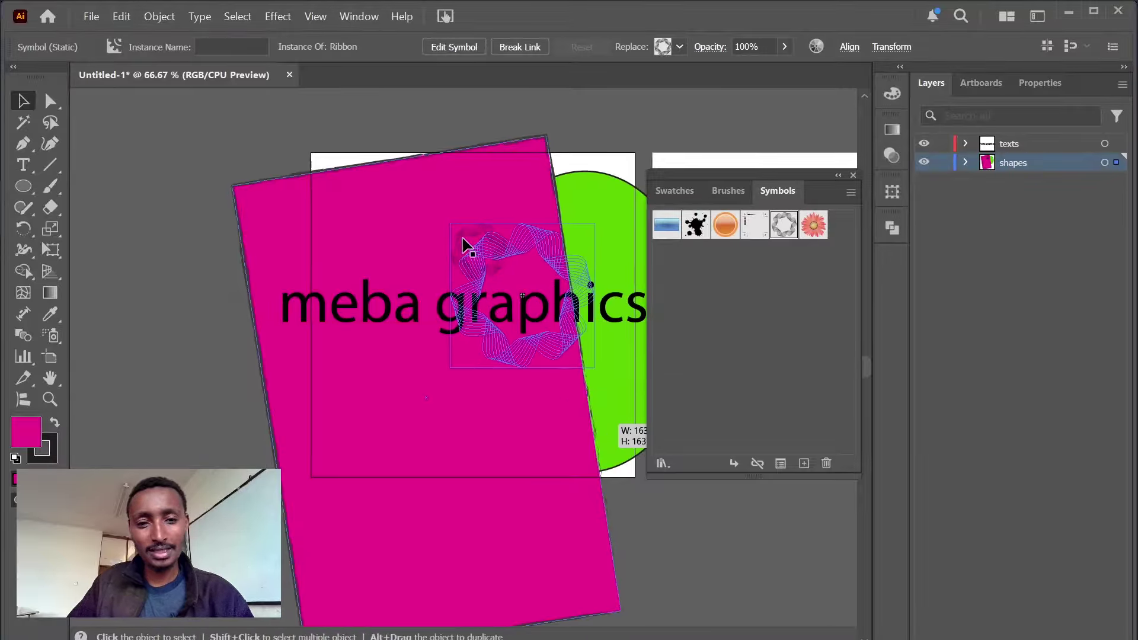
{"action": "left_click_drag", "start_coordinate": [451, 221], "coordinate": [420, 202]}
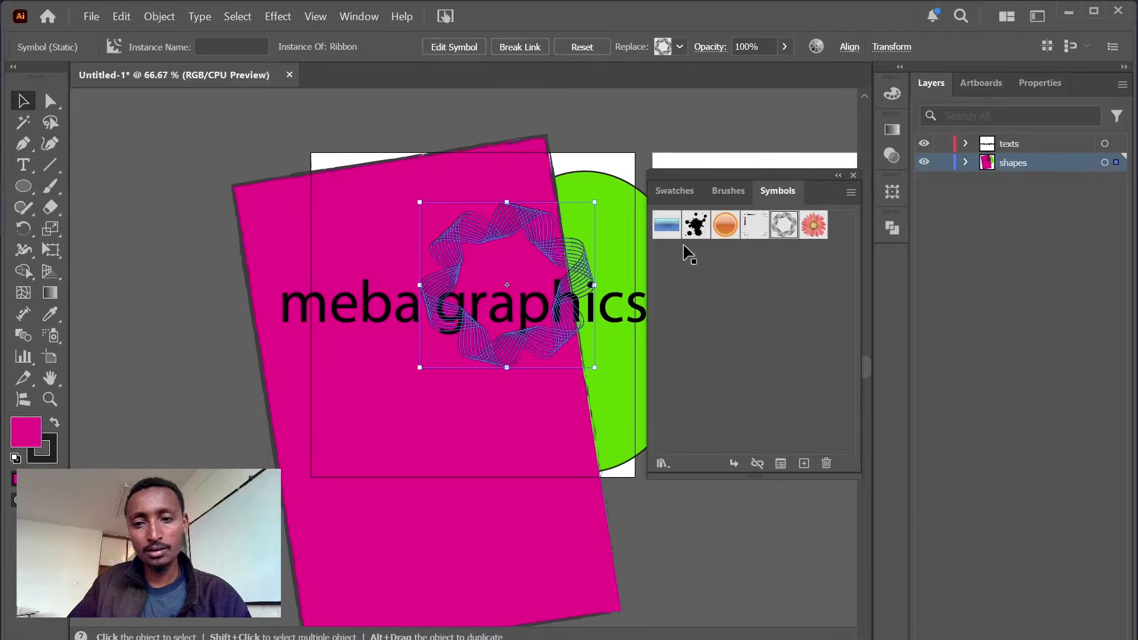
{"action": "left_click", "coordinate": [717, 190]}
{"action": "left_click", "coordinate": [690, 190]}
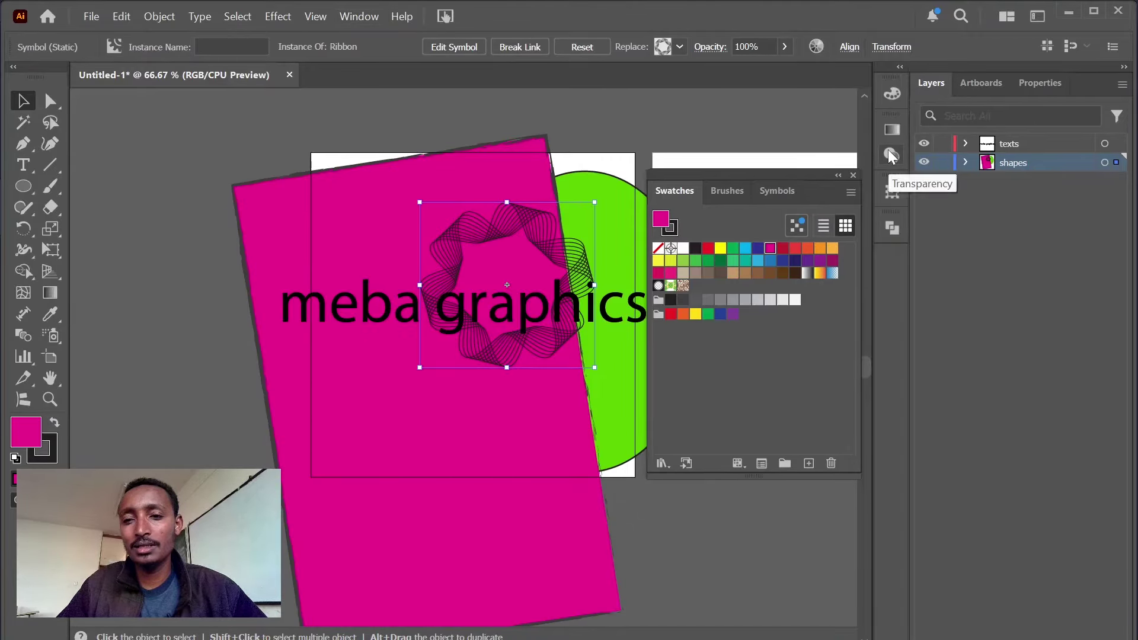
- Show the Appearance panel, and move the magenta rectangle slightly left and down on the artboard
{"action": "left_click", "coordinate": [360, 19]}
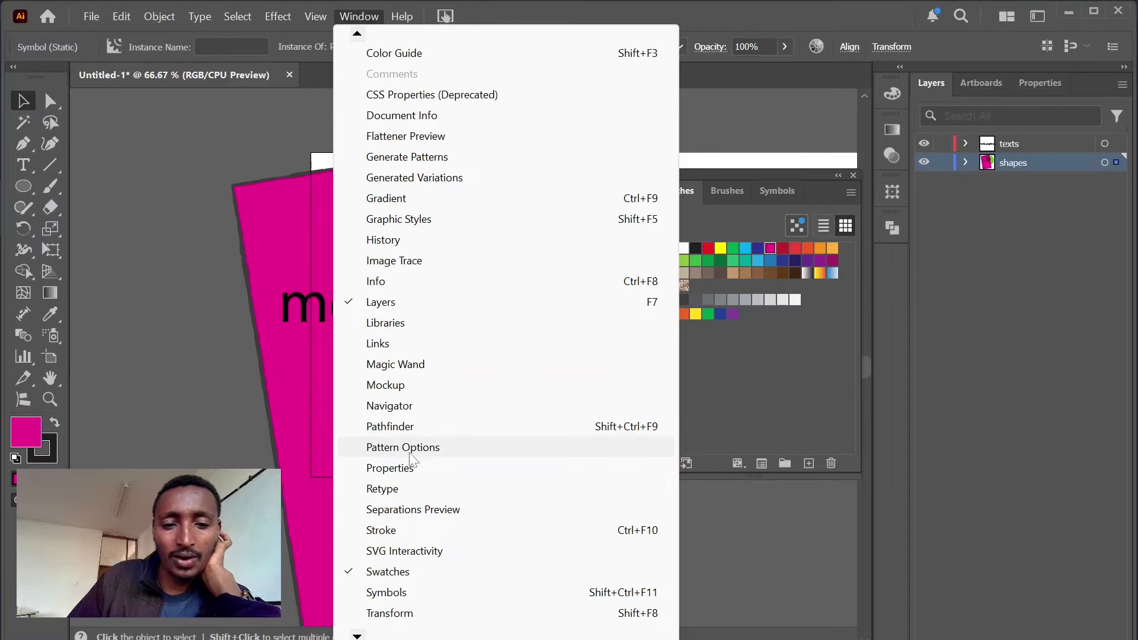
{"action": "mouse_move", "coordinate": [355, 636]}
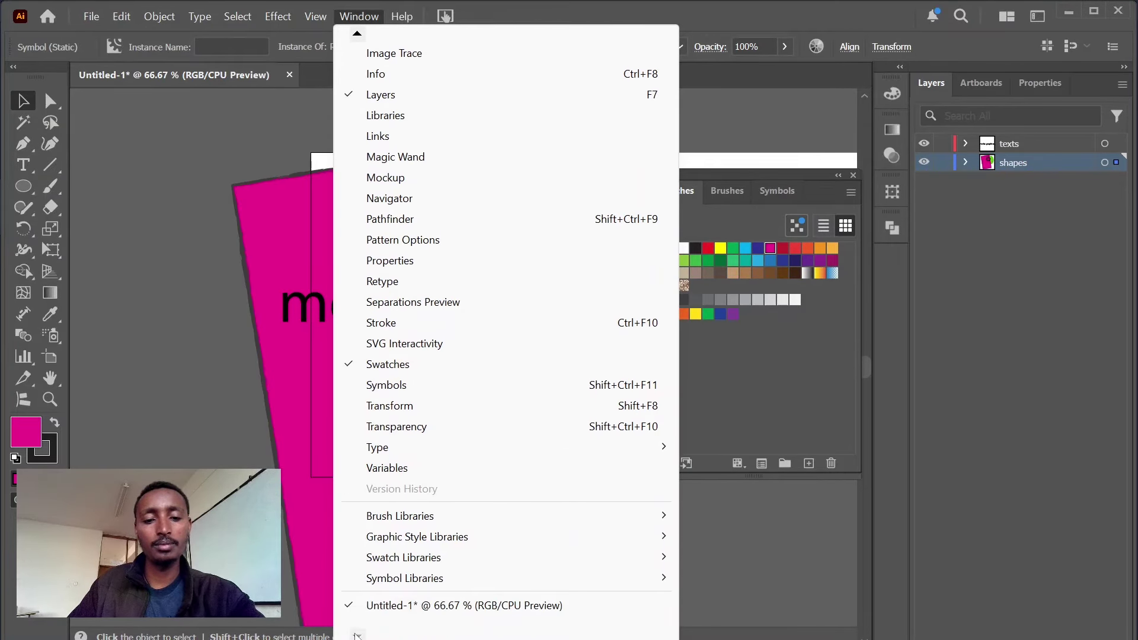
{"action": "mouse_move", "coordinate": [358, 36]}
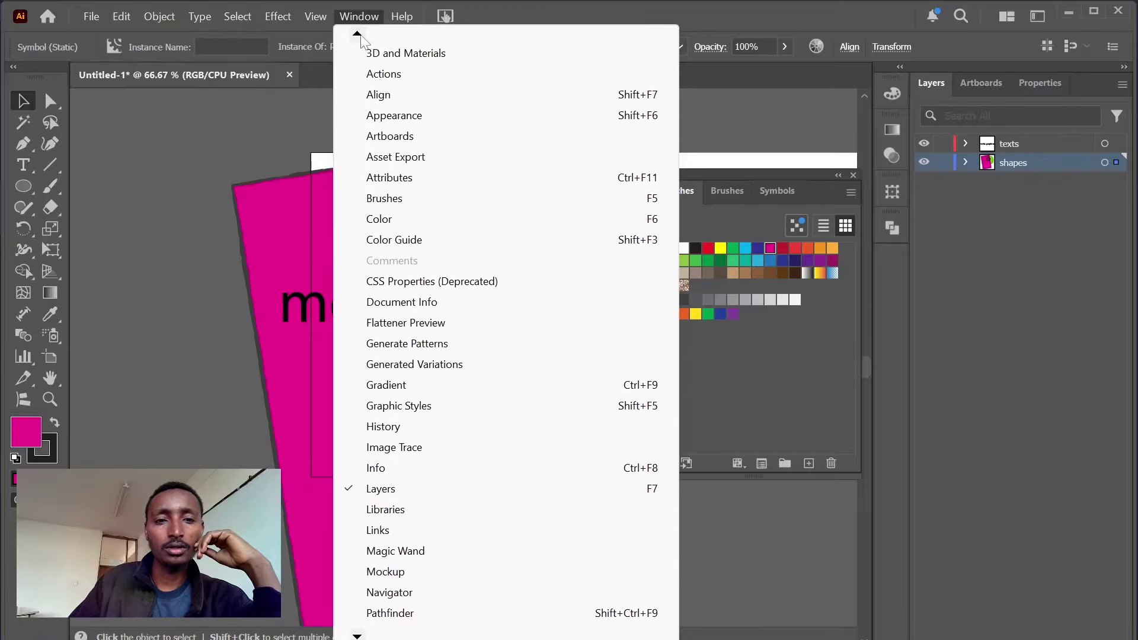
{"action": "left_click", "coordinate": [411, 117]}
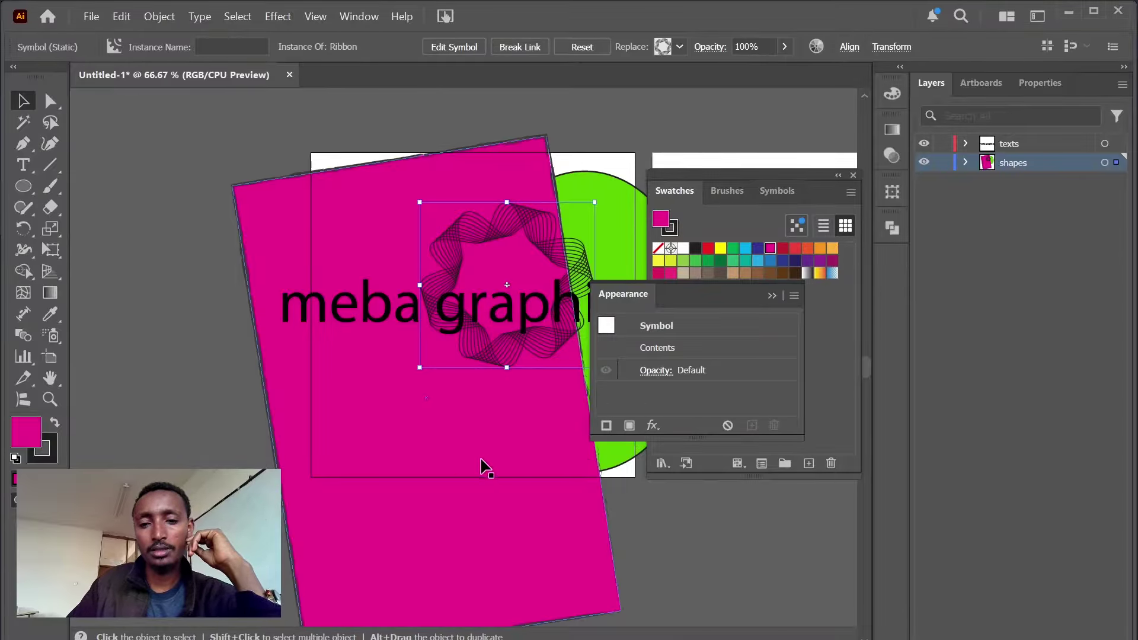
{"action": "left_click_drag", "start_coordinate": [350, 429], "coordinate": [645, 415]}
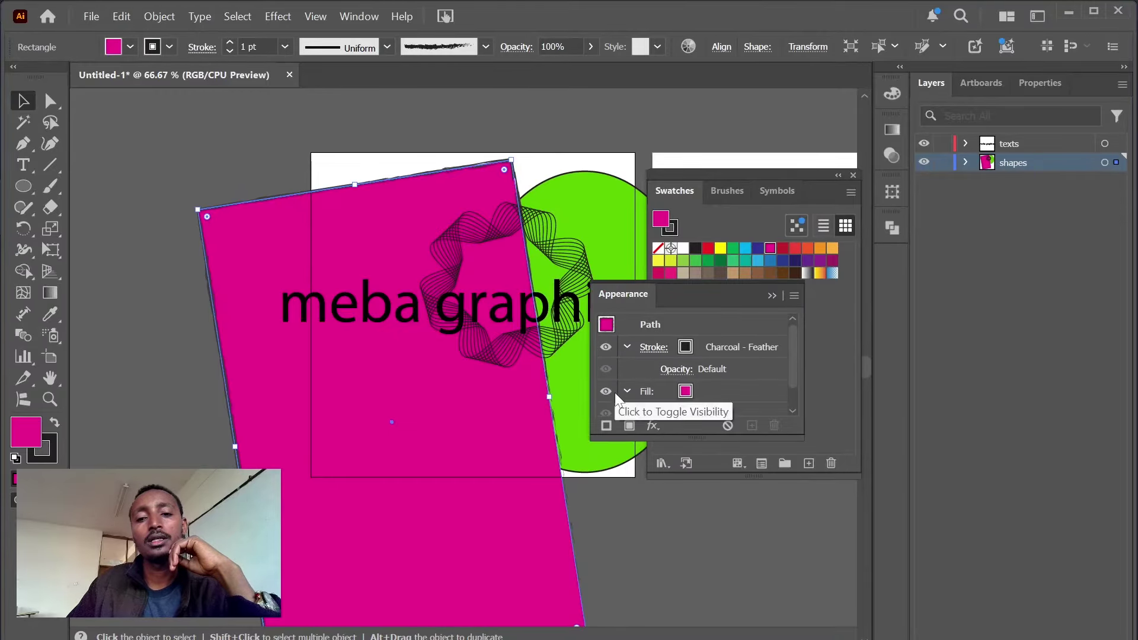
{"action": "scroll", "coordinate": [665, 355], "scroll_direction": "down", "scroll_amount": 1}
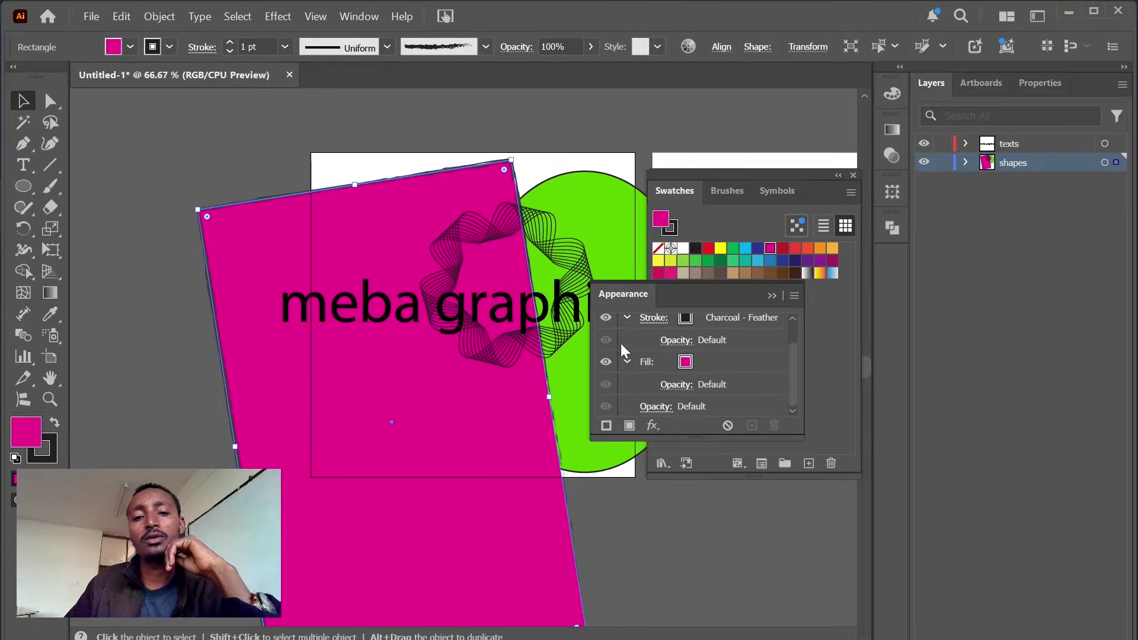
{"action": "left_click_drag", "start_coordinate": [382, 202], "coordinate": [382, 222]}
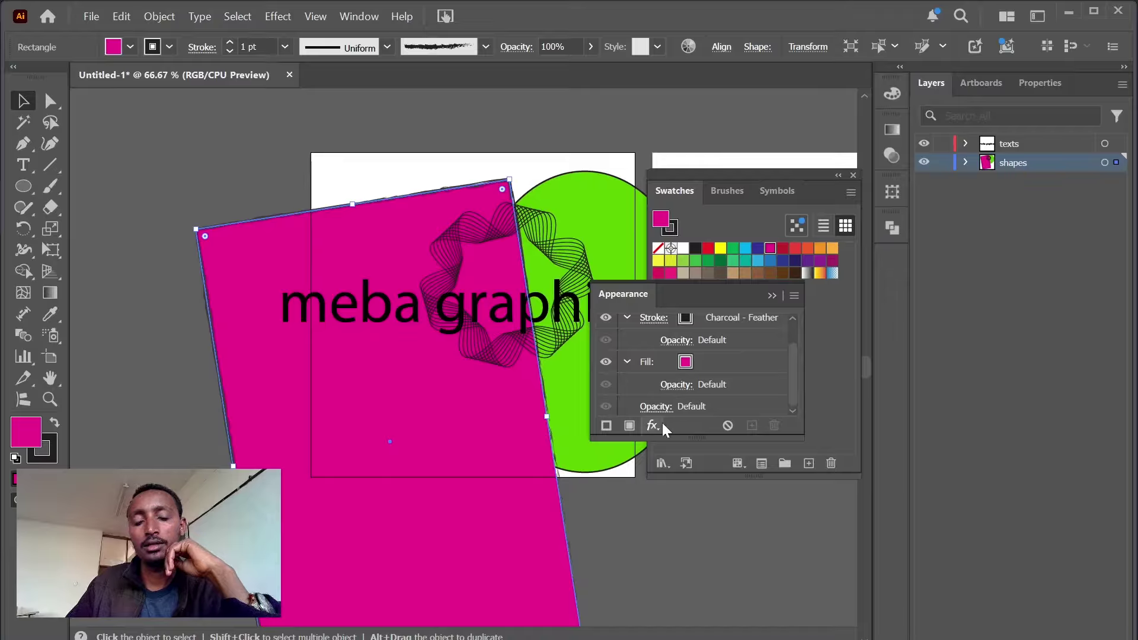
- Add an opacity mask to the magenta rectangle from its overall opacity attribute
{"action": "left_click", "coordinate": [656, 406]}
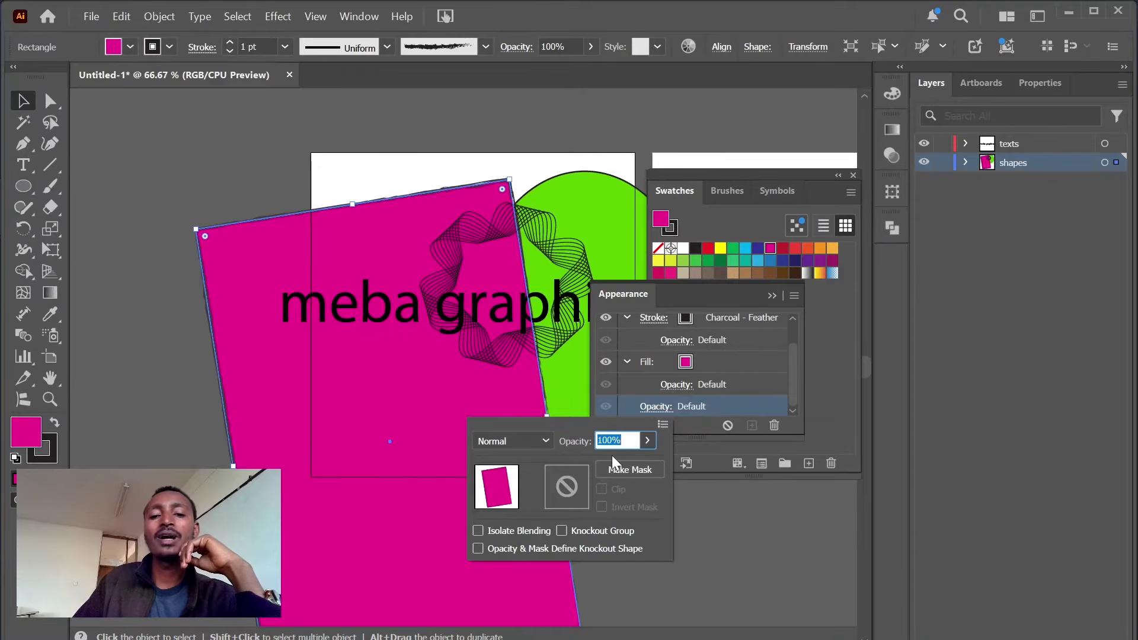
{"action": "left_click", "coordinate": [646, 469]}
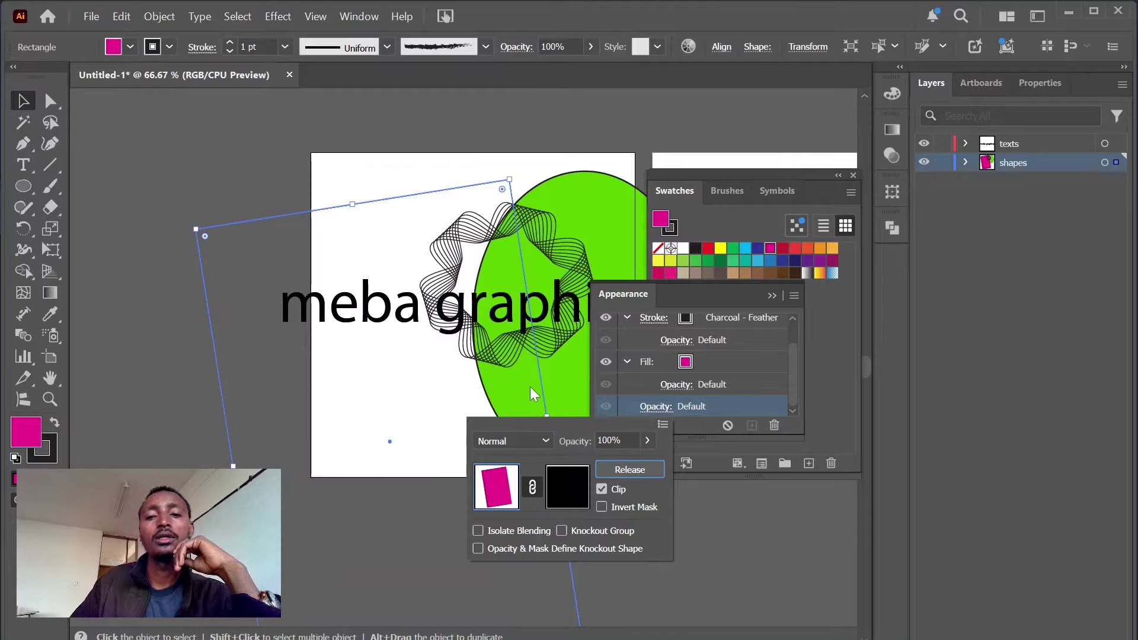
{"action": "left_click", "coordinate": [772, 297]}
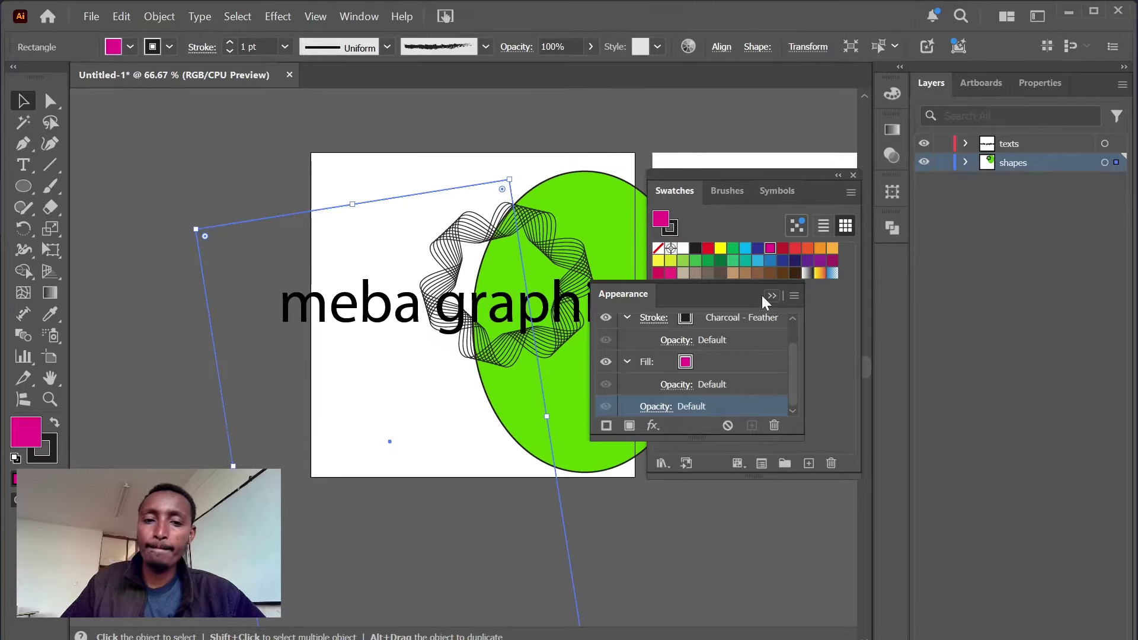
- Move the masked rectangle, ribbon symbol and meba graphics text down, and shift the green ellipse up and left
{"action": "left_click_drag", "start_coordinate": [464, 288], "coordinate": [519, 421]}
{"action": "left_click_drag", "start_coordinate": [510, 233], "coordinate": [542, 432]}
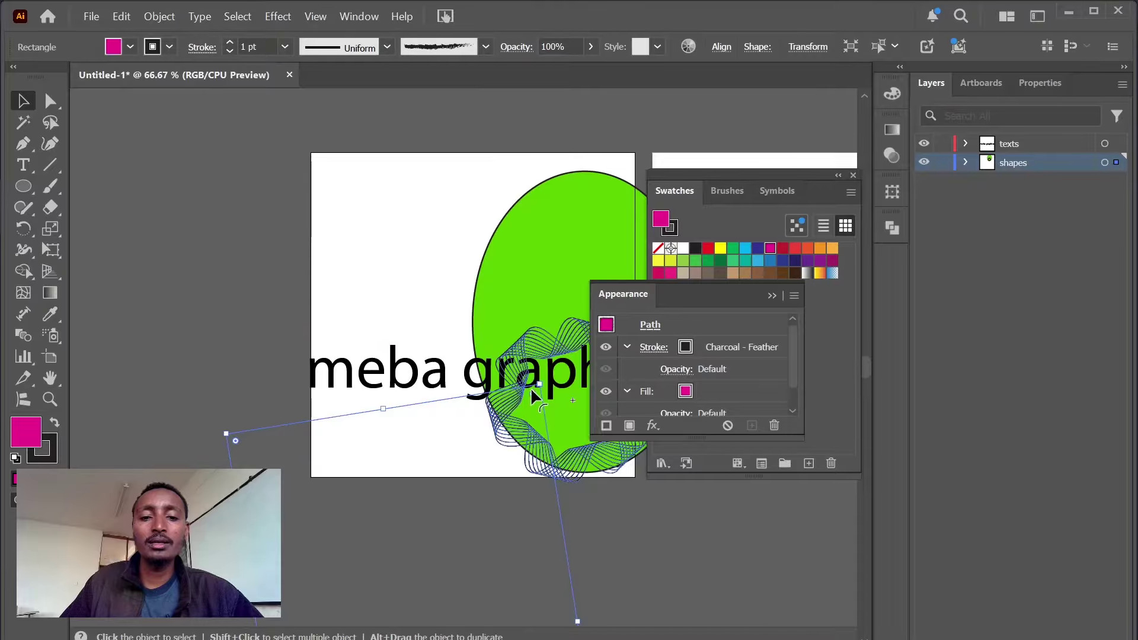
{"action": "left_click_drag", "start_coordinate": [529, 364], "coordinate": [563, 456]}
{"action": "left_click_drag", "start_coordinate": [502, 388], "coordinate": [503, 388]}
{"action": "left_click_drag", "start_coordinate": [504, 397], "coordinate": [515, 480]}
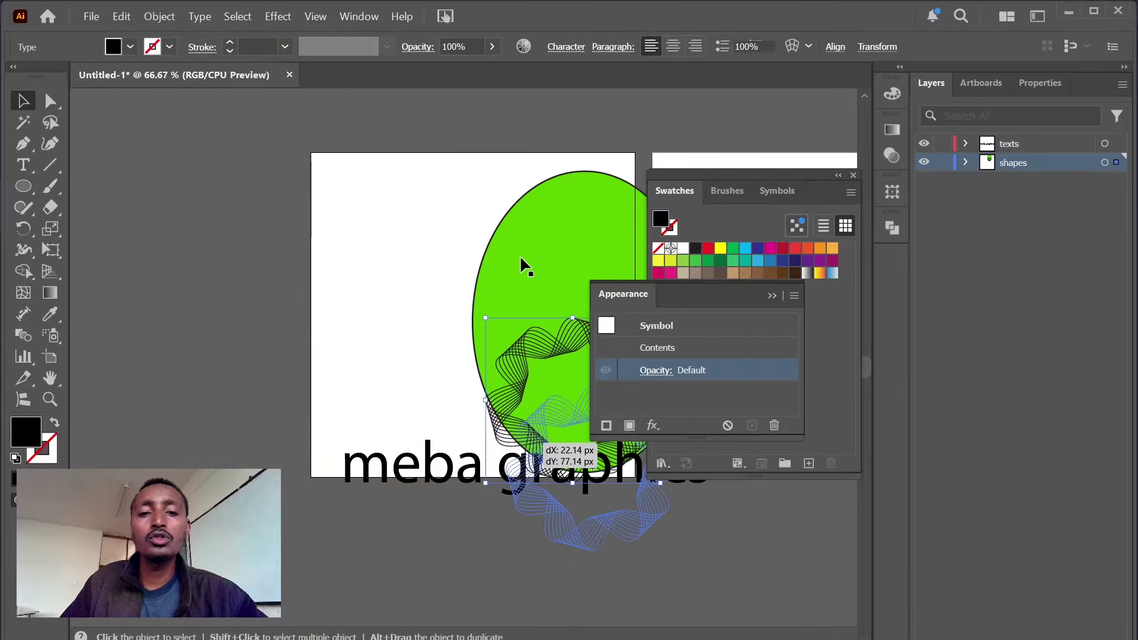
{"action": "left_click_drag", "start_coordinate": [520, 261], "coordinate": [440, 235]}
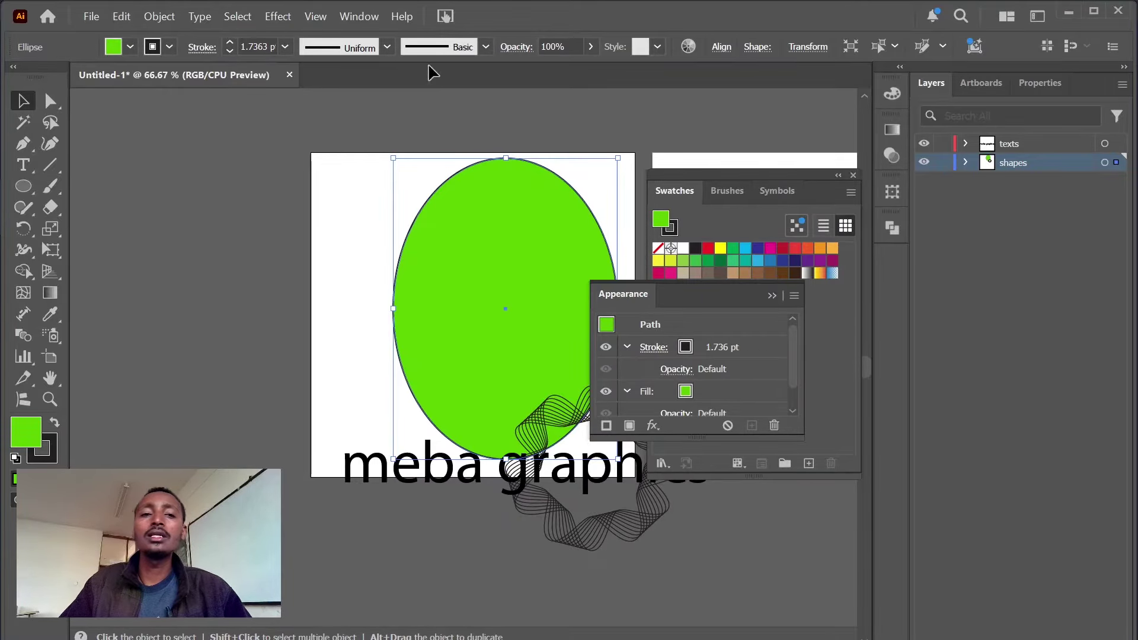
- Deselect the ellipse, dock the Appearance panel in the collapsed panel column, and close the floating Swatches, Brushes and Symbols group
{"action": "left_click", "coordinate": [359, 16]}
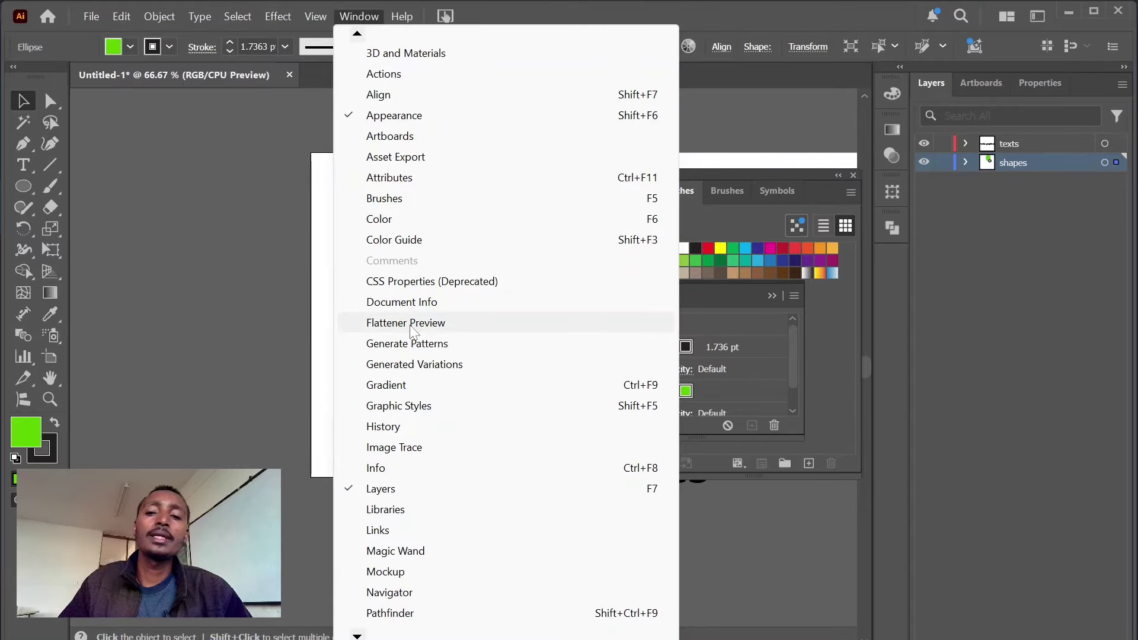
{"action": "left_click", "coordinate": [759, 524]}
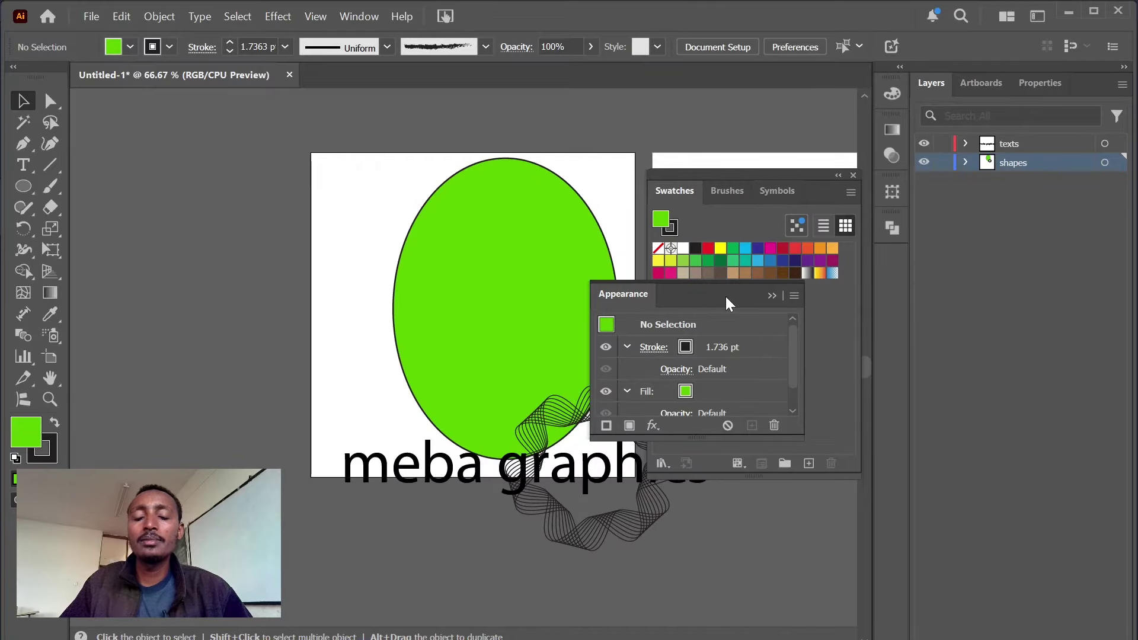
{"action": "left_click_drag", "start_coordinate": [725, 296], "coordinate": [896, 256]}
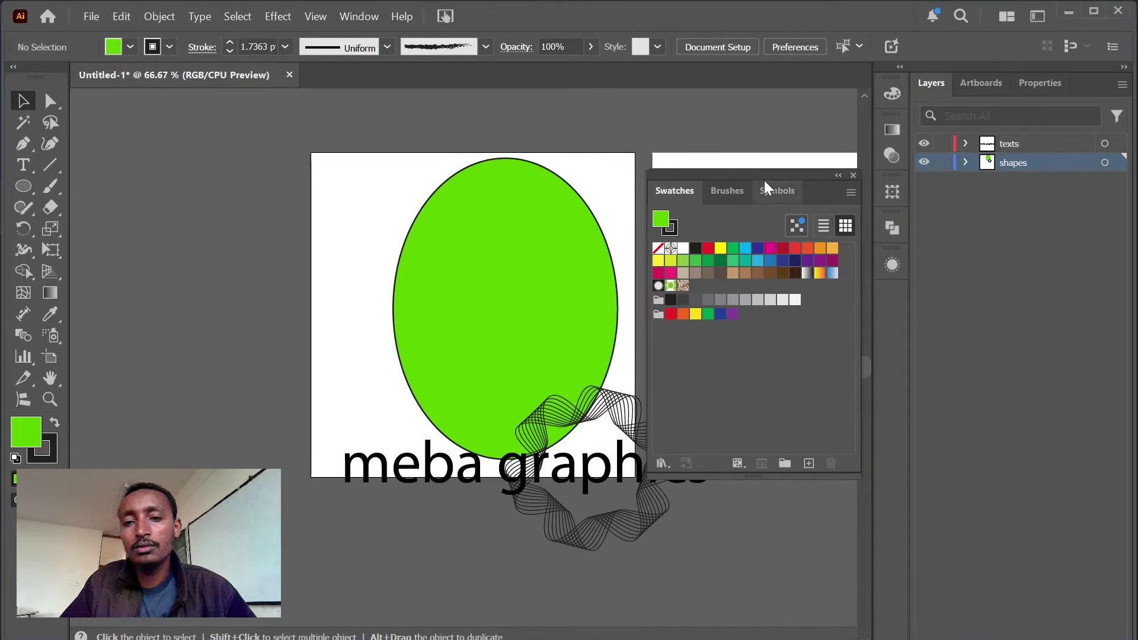
{"action": "left_click", "coordinate": [852, 176]}
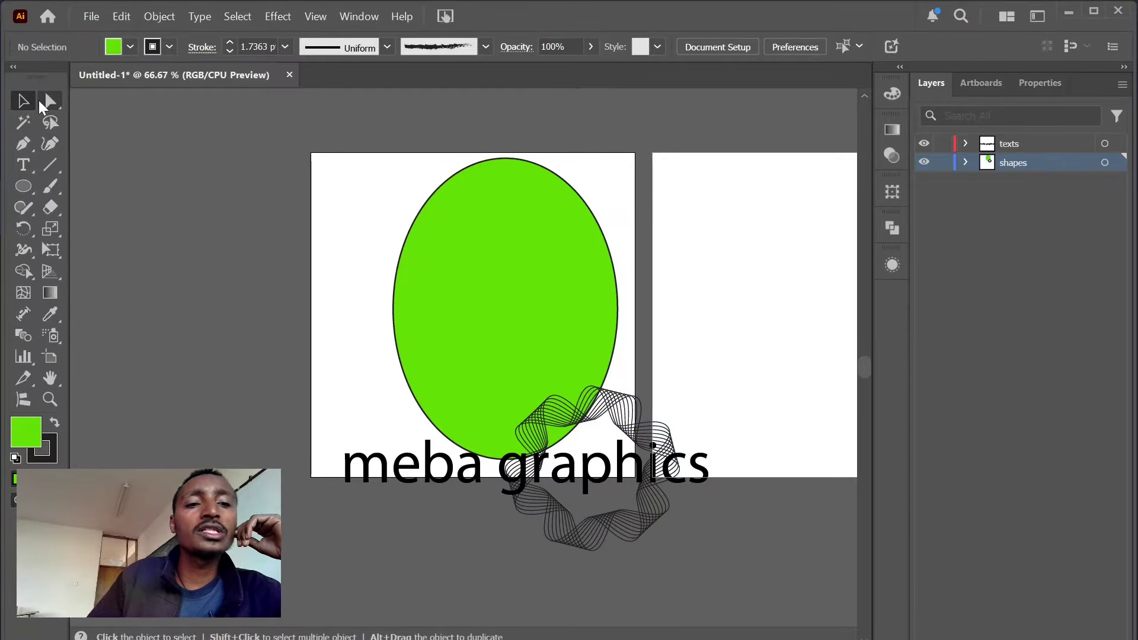
- Move the green ellipse down and right across the artboard's edge, and return it up and left onto the first artboard
{"action": "scroll", "coordinate": [489, 208], "scroll_direction": "up", "scroll_amount": 2}
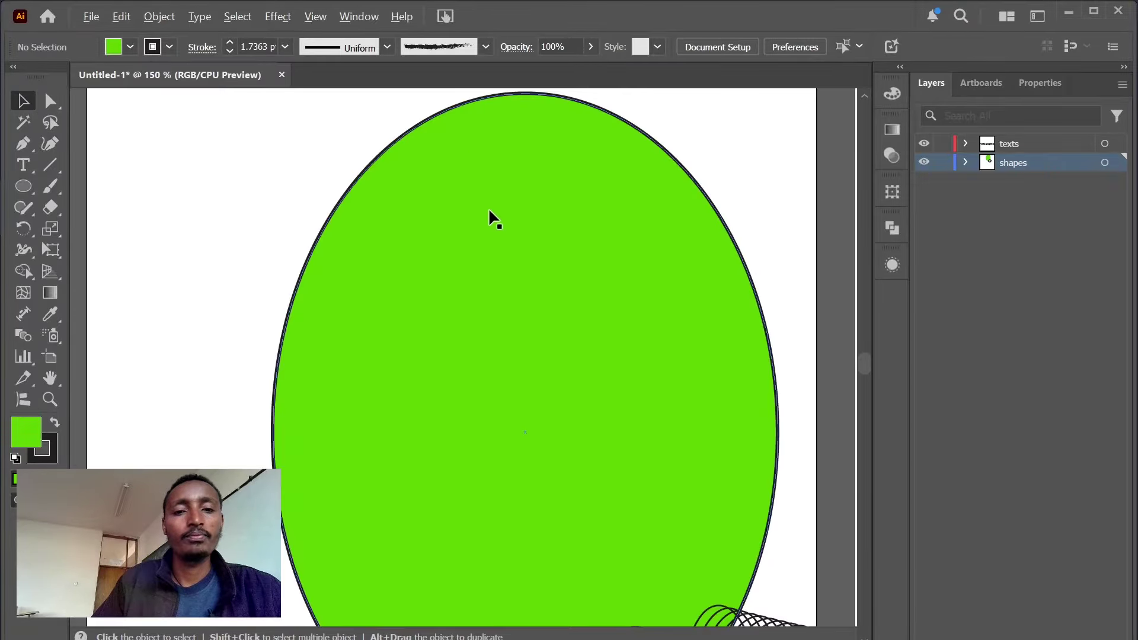
{"action": "scroll", "coordinate": [488, 208], "scroll_direction": "down", "scroll_amount": 2}
{"action": "left_click_drag", "start_coordinate": [519, 137], "coordinate": [606, 243]}
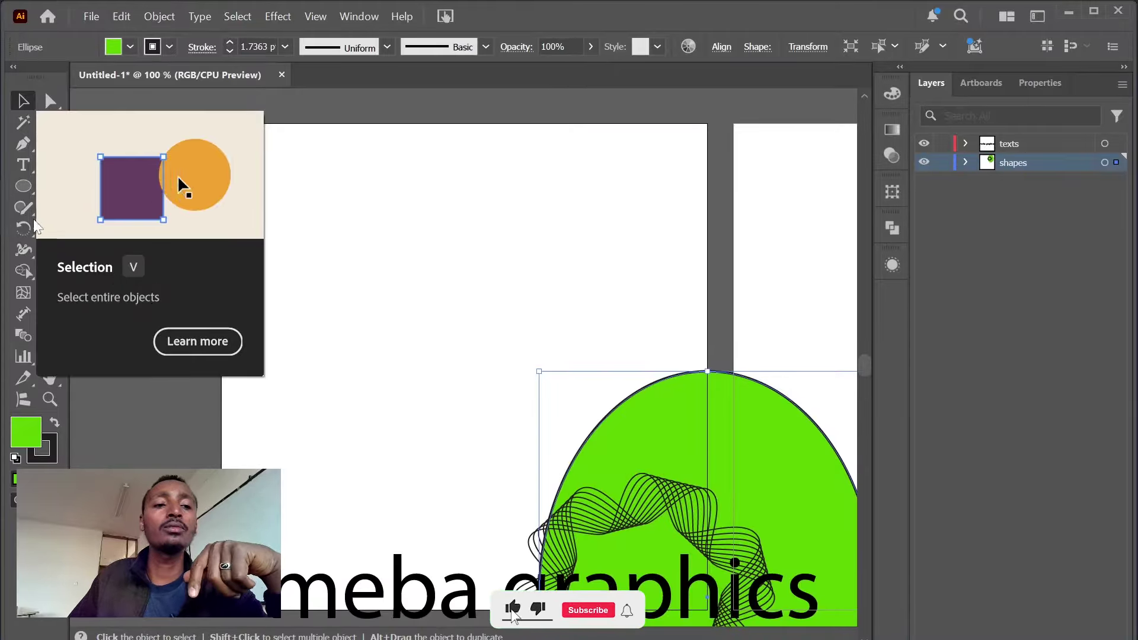
{"action": "left_click", "coordinate": [21, 188]}
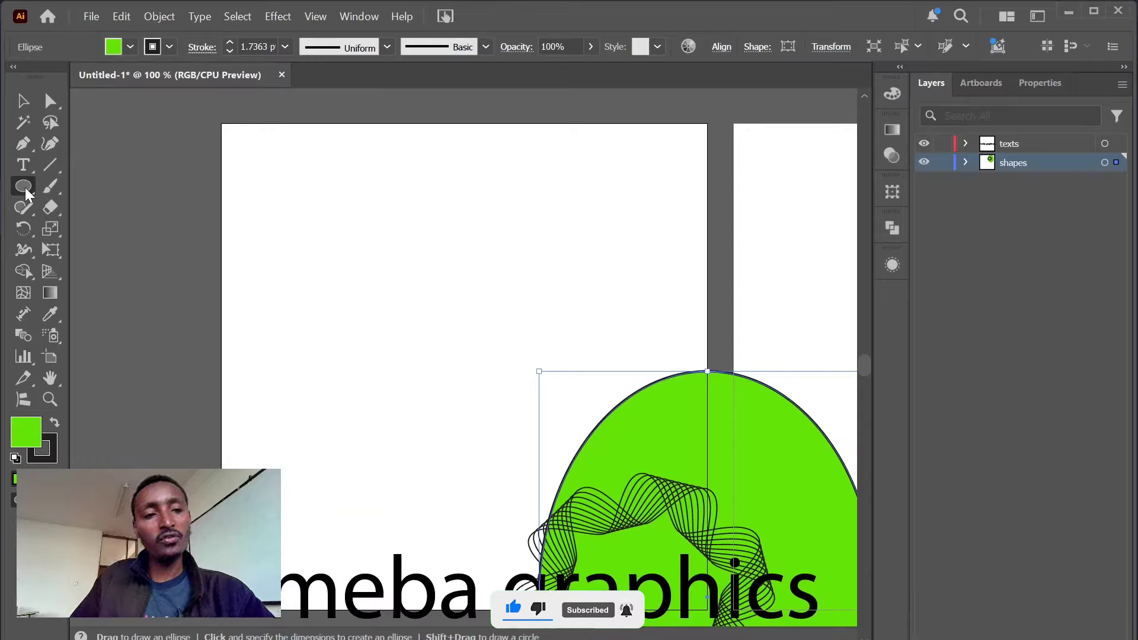
{"action": "left_click", "coordinate": [28, 105]}
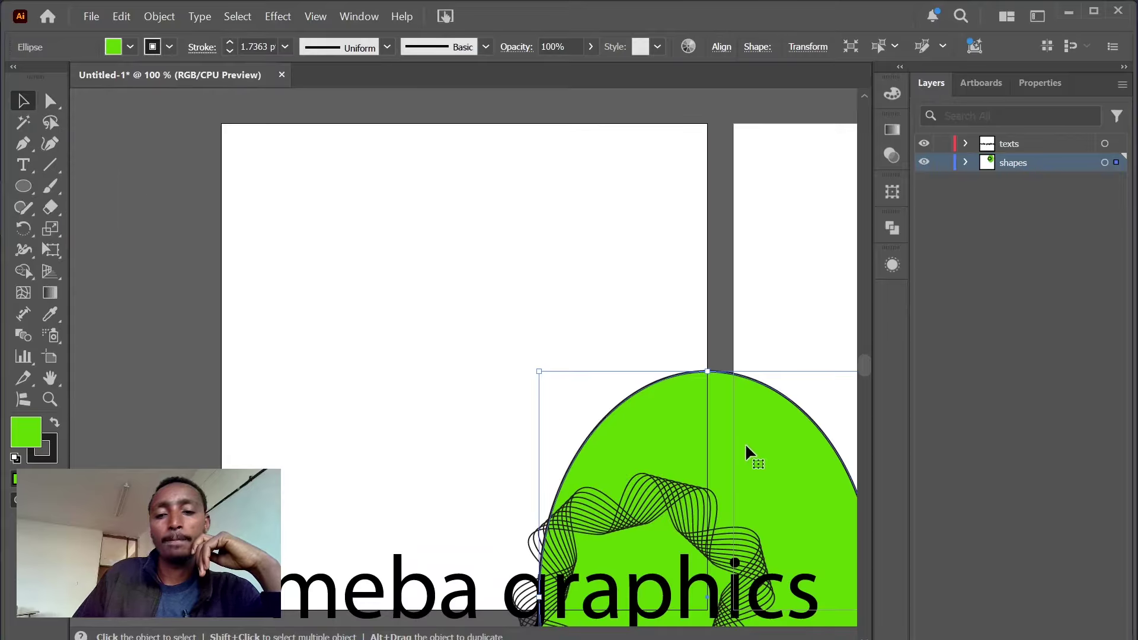
{"action": "left_click_drag", "start_coordinate": [745, 443], "coordinate": [501, 254]}
- Using Direct Selection, reposition the whole green ellipse further up and left on the first artboard
{"action": "left_click", "coordinate": [51, 102]}
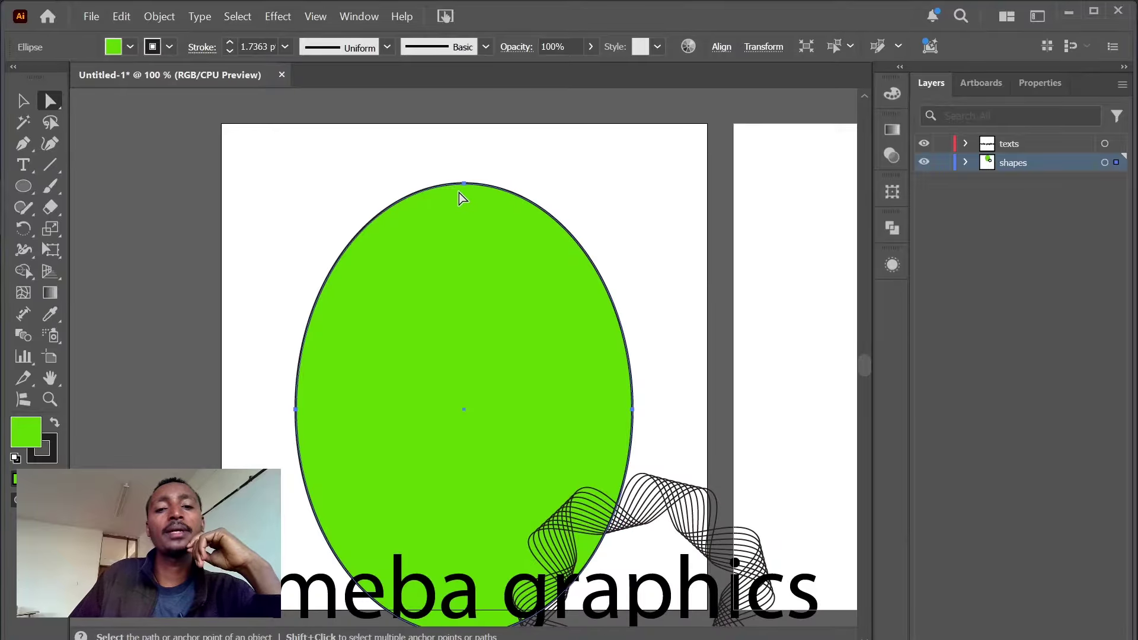
{"action": "left_click_drag", "start_coordinate": [463, 185], "coordinate": [463, 220]}
{"action": "left_click_drag", "start_coordinate": [618, 450], "coordinate": [546, 364]}
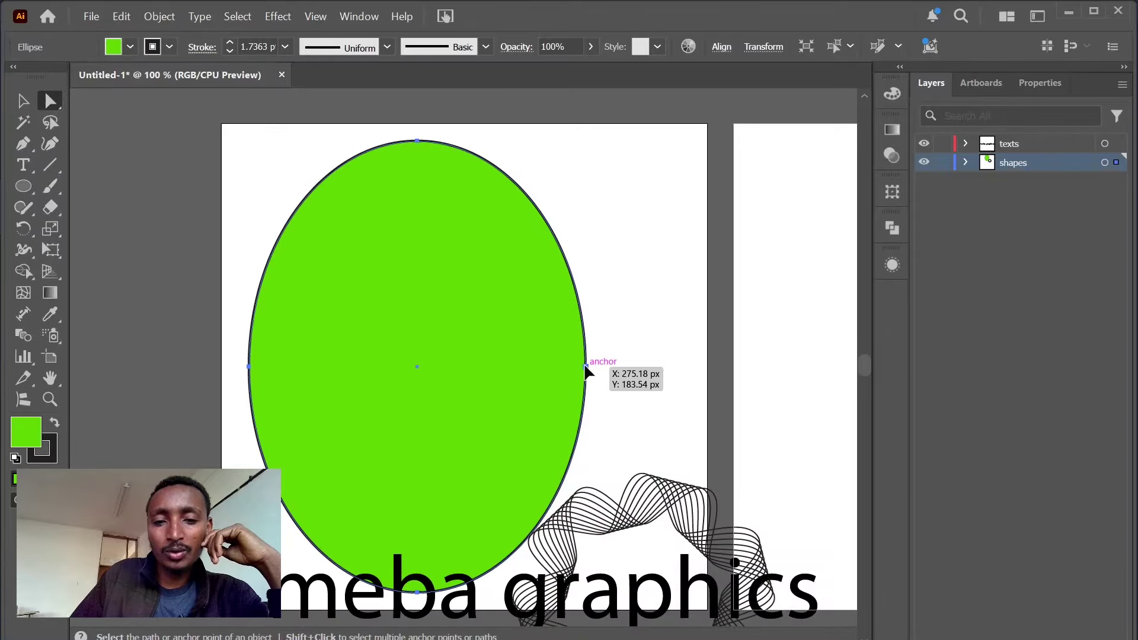
{"action": "mouse_move", "coordinate": [586, 368]}
{"action": "left_mouse_down"}
{"action": "mouse_move", "coordinate": [560, 365]}
{"action": "mouse_move", "coordinate": [588, 370]}
{"action": "left_mouse_up"}
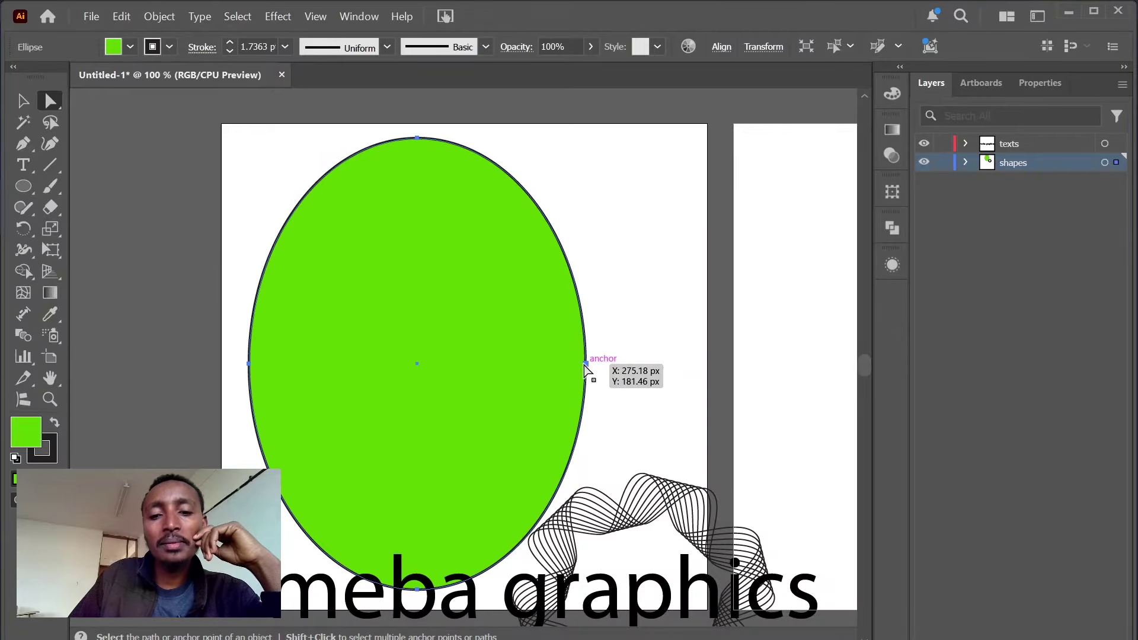
{"action": "left_click_drag", "start_coordinate": [384, 353], "coordinate": [400, 371]}
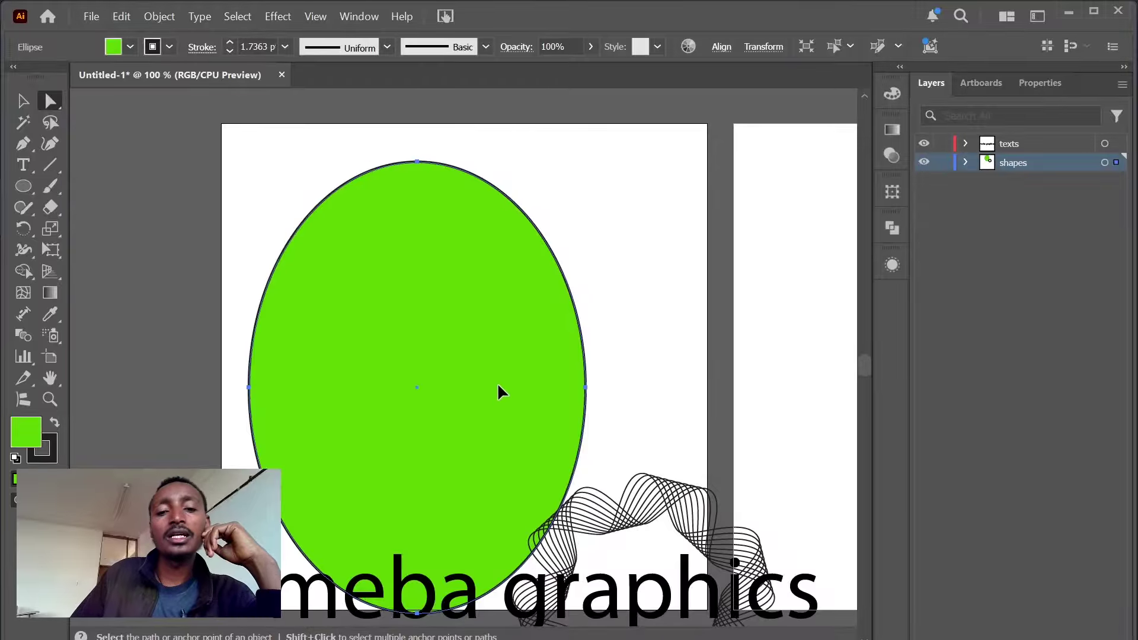
{"action": "left_click_drag", "start_coordinate": [498, 386], "coordinate": [496, 353]}
- Select only the ellipse's top anchor point so that its direction handles can be edited
{"action": "left_click", "coordinate": [417, 128]}
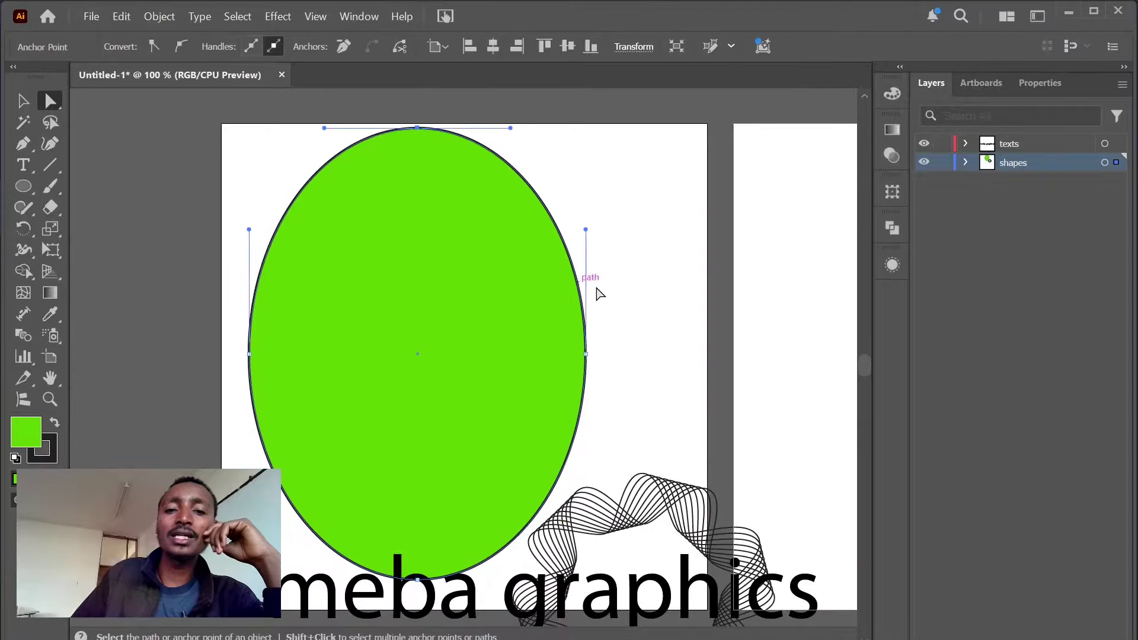
{"action": "left_click", "coordinate": [607, 269]}
{"action": "left_click", "coordinate": [417, 128]}
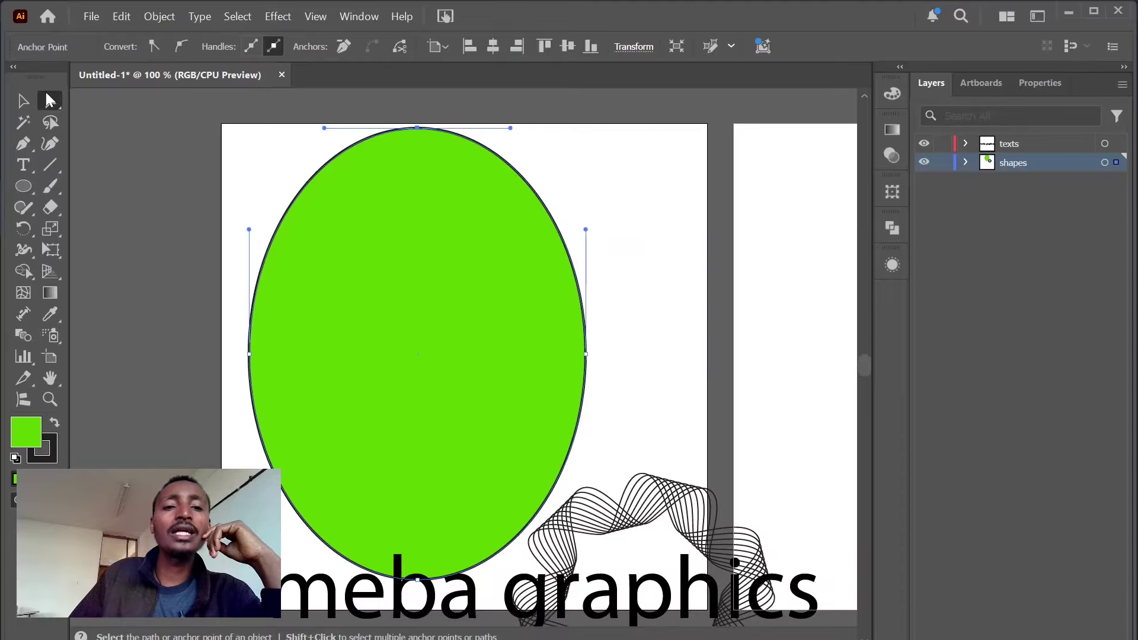
- Try distorting the ellipse by moving its top anchor point and handle, and undo both changes
{"action": "left_click_drag", "start_coordinate": [418, 126], "coordinate": [424, 169]}
{"action": "left_click_drag", "start_coordinate": [419, 128], "coordinate": [468, 166]}
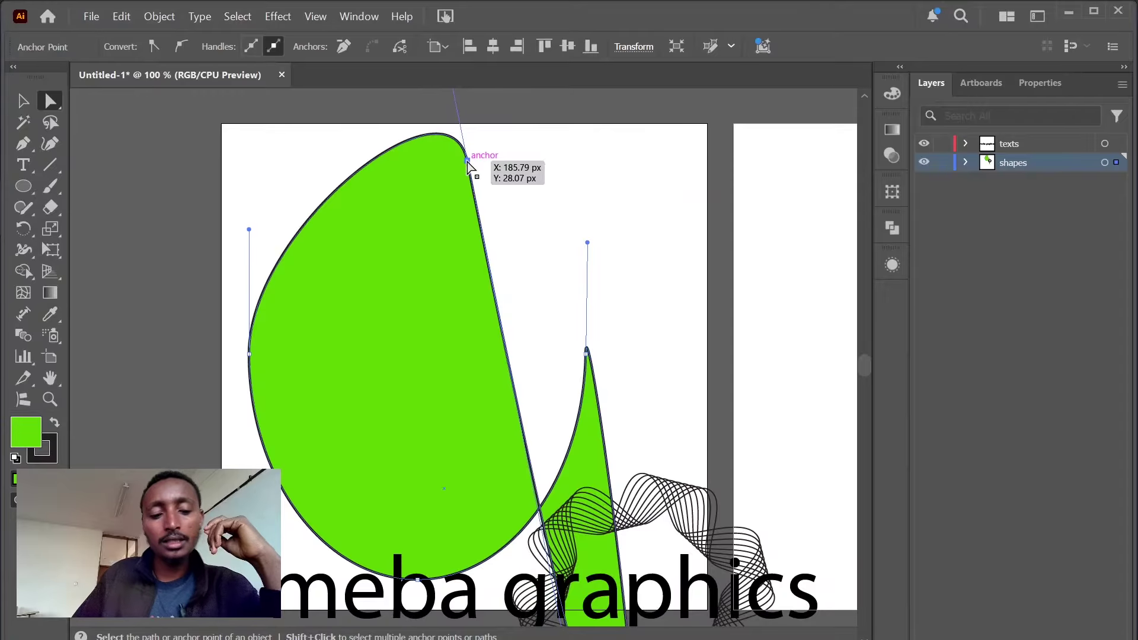
{"action": "key", "text": "ctrl+z"}
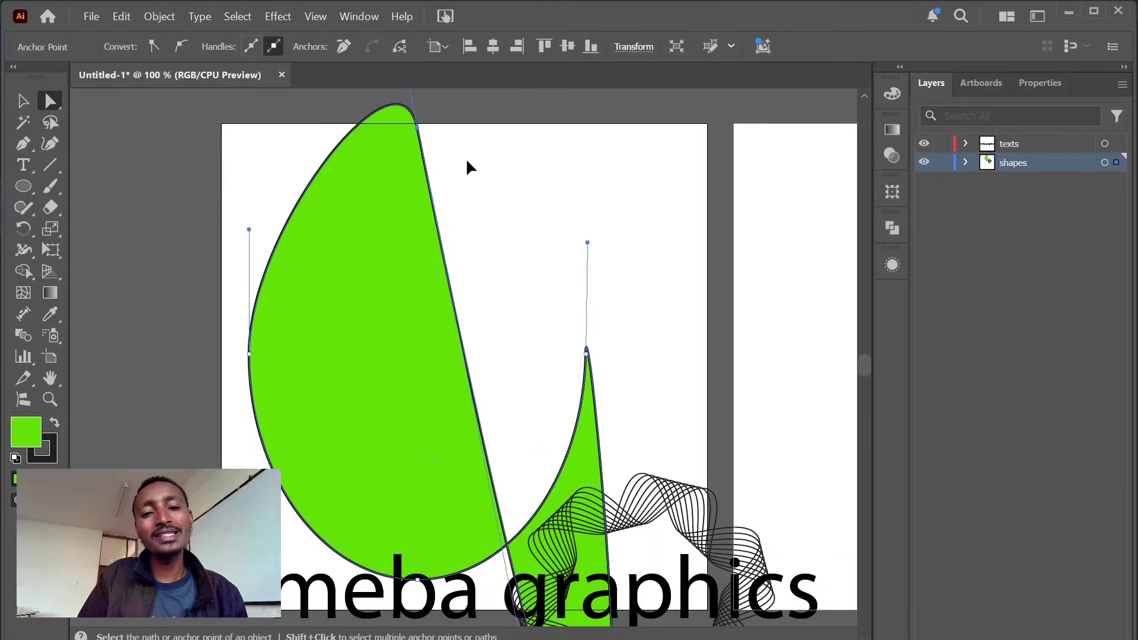
{"action": "key", "text": "ctrl+z"}
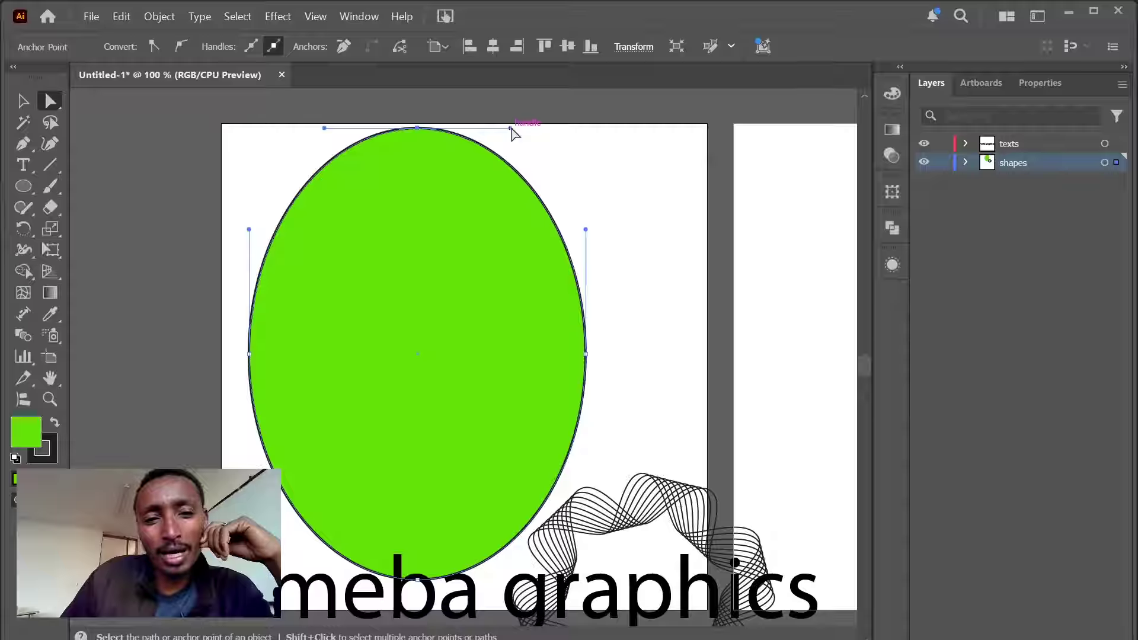
- Reshape the ellipse's upper-right curve by pulling the top anchor's right handle down and to the right
{"action": "left_click_drag", "start_coordinate": [510, 127], "coordinate": [615, 389]}
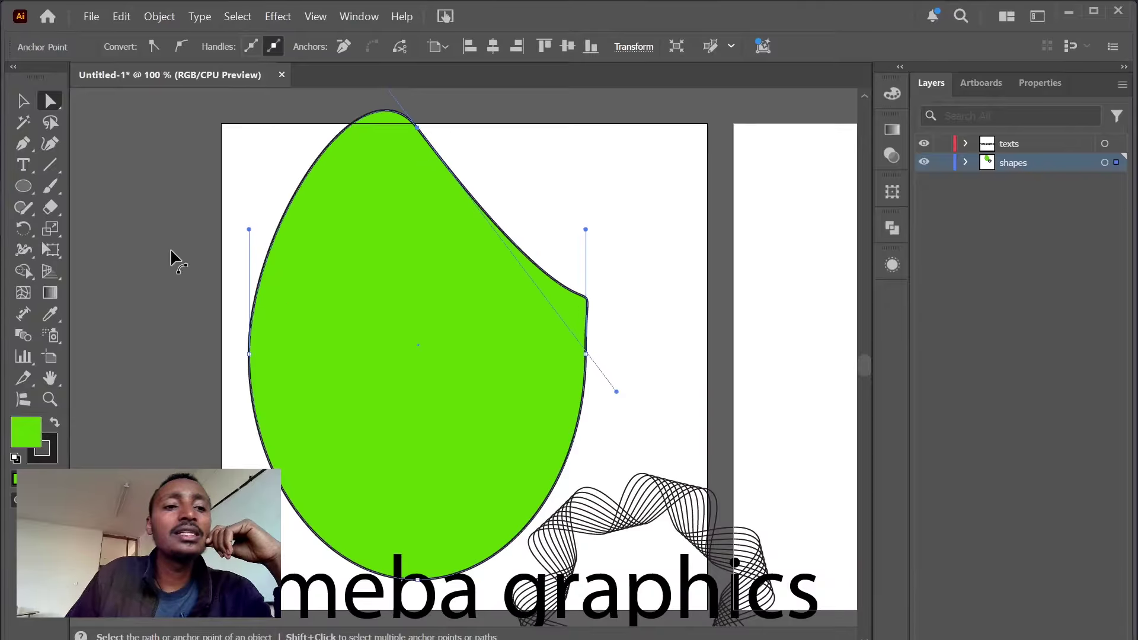
- Using the Group Selection tool, duplicate the green shape twice, placing one copy to its right and another overlapping its upper part
{"action": "left_click", "coordinate": [52, 105]}
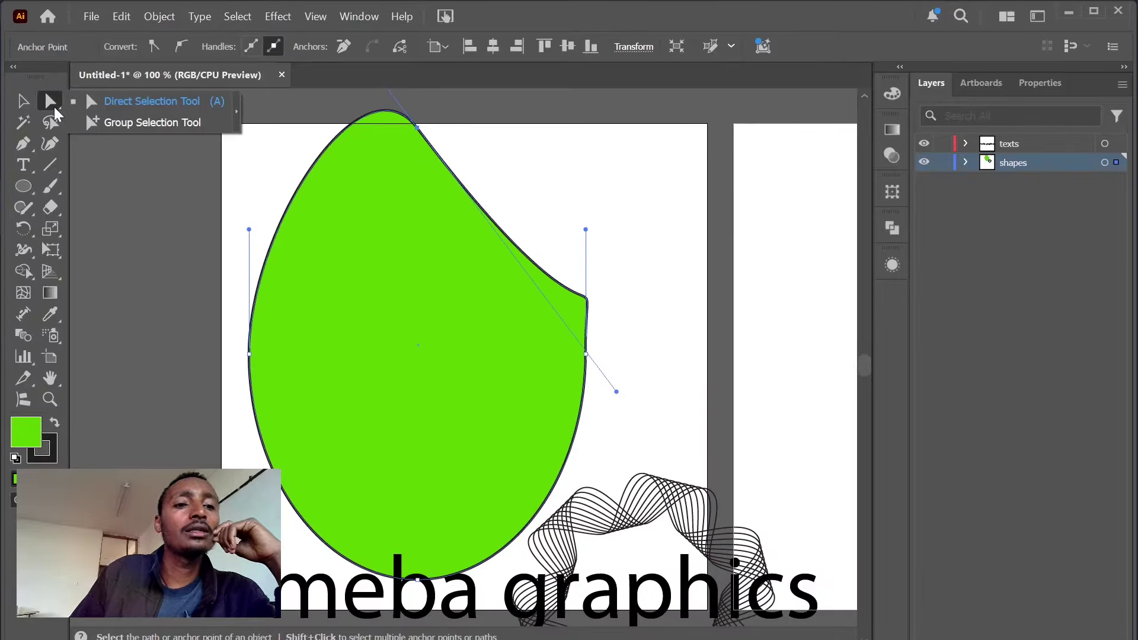
{"action": "left_click", "coordinate": [116, 123]}
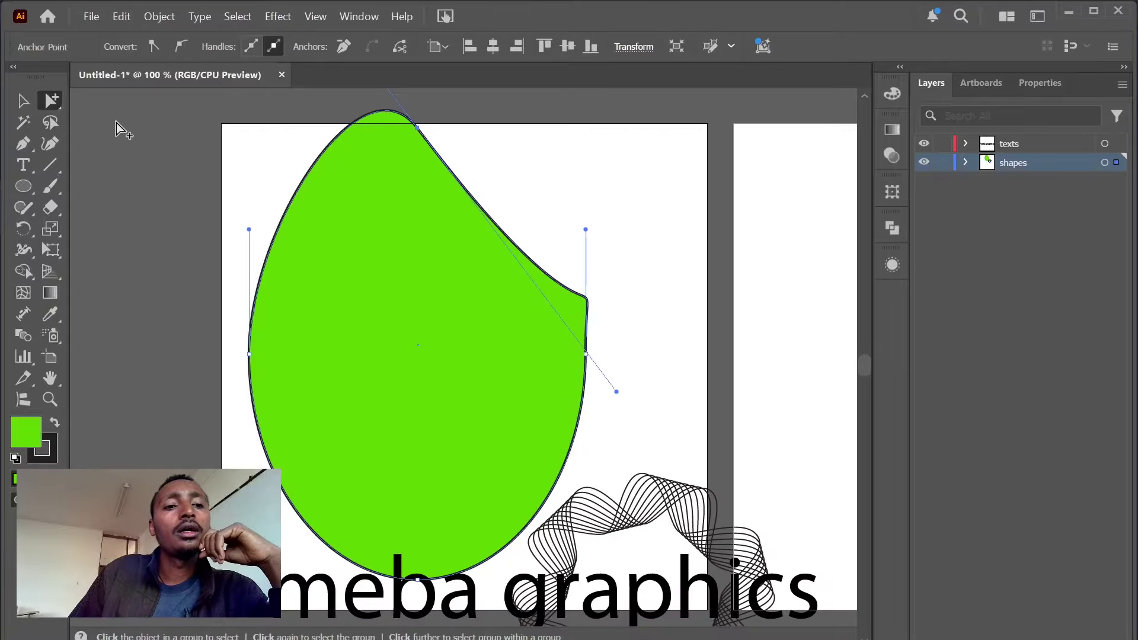
{"action": "left_click", "coordinate": [416, 211]}
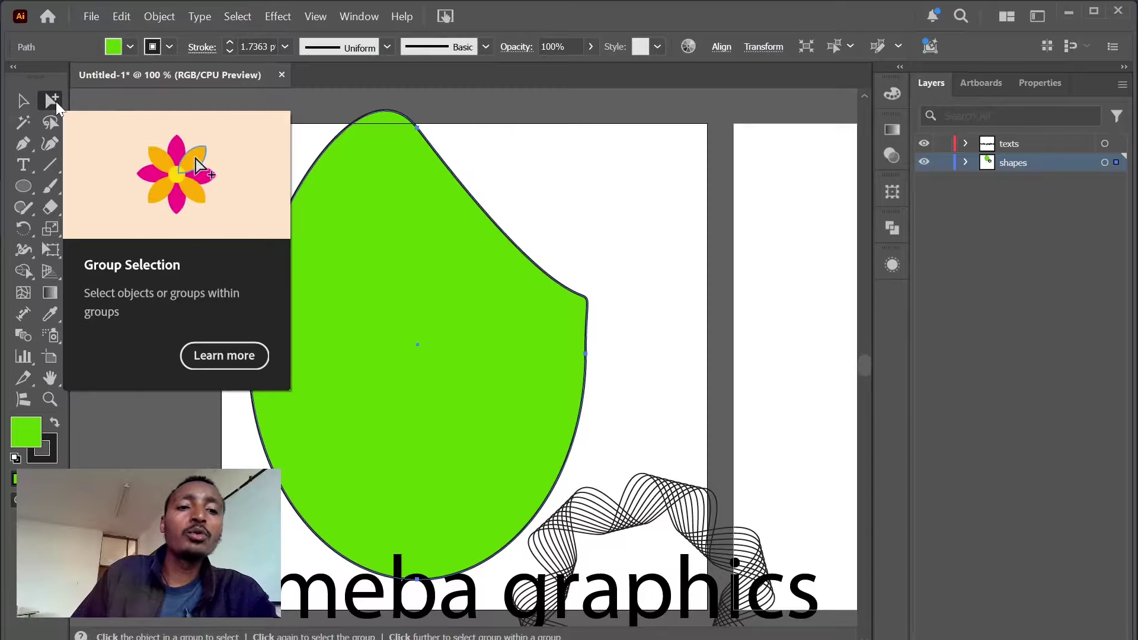
{"action": "left_click_drag", "start_coordinate": [381, 215], "coordinate": [545, 231]}
{"action": "scroll", "coordinate": [383, 254], "scroll_direction": "down", "scroll_amount": 2}
{"action": "left_click_drag", "start_coordinate": [424, 242], "coordinate": [446, 175]}
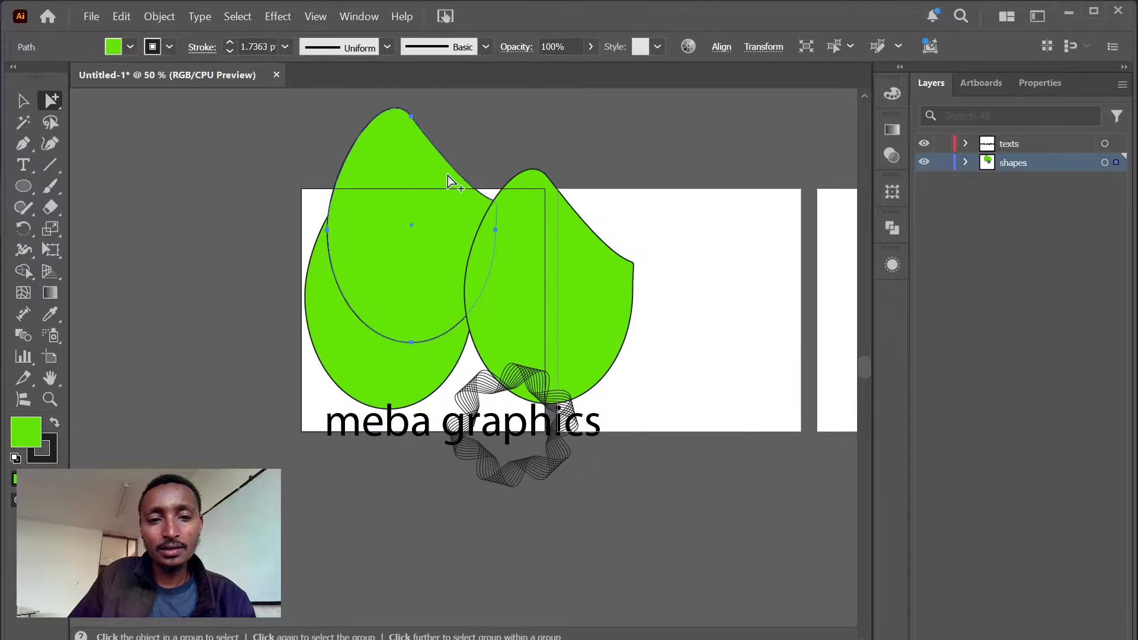
- Select all three green shapes, combine them into a group and clear the selection
{"action": "left_click", "coordinate": [568, 265]}
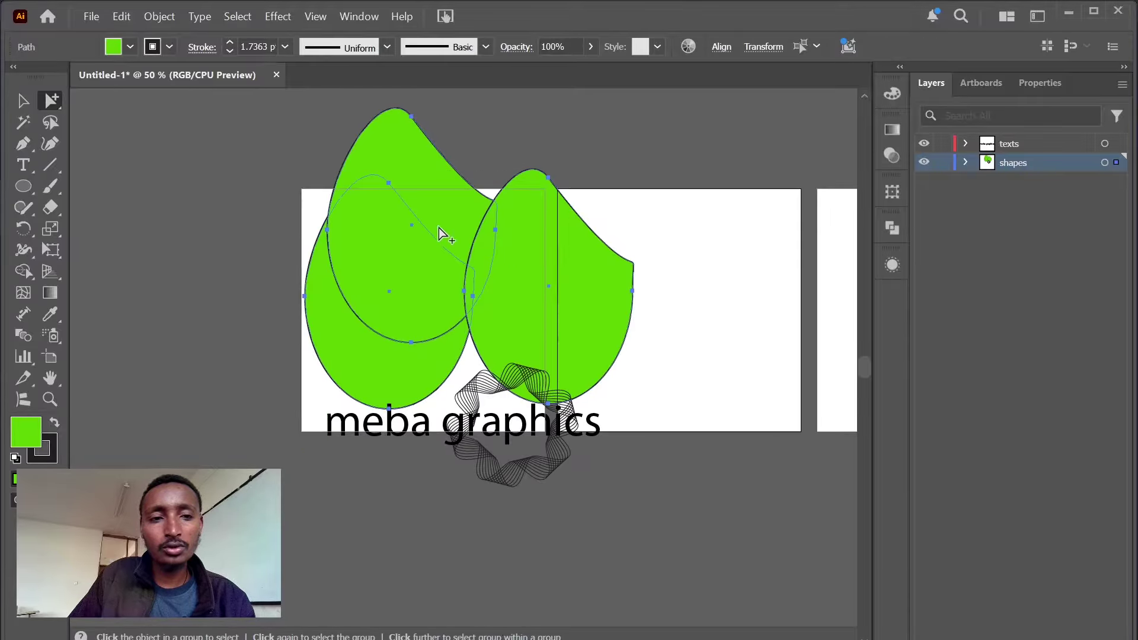
{"action": "left_click", "coordinate": [156, 17]}
{"action": "left_click", "coordinate": [209, 137]}
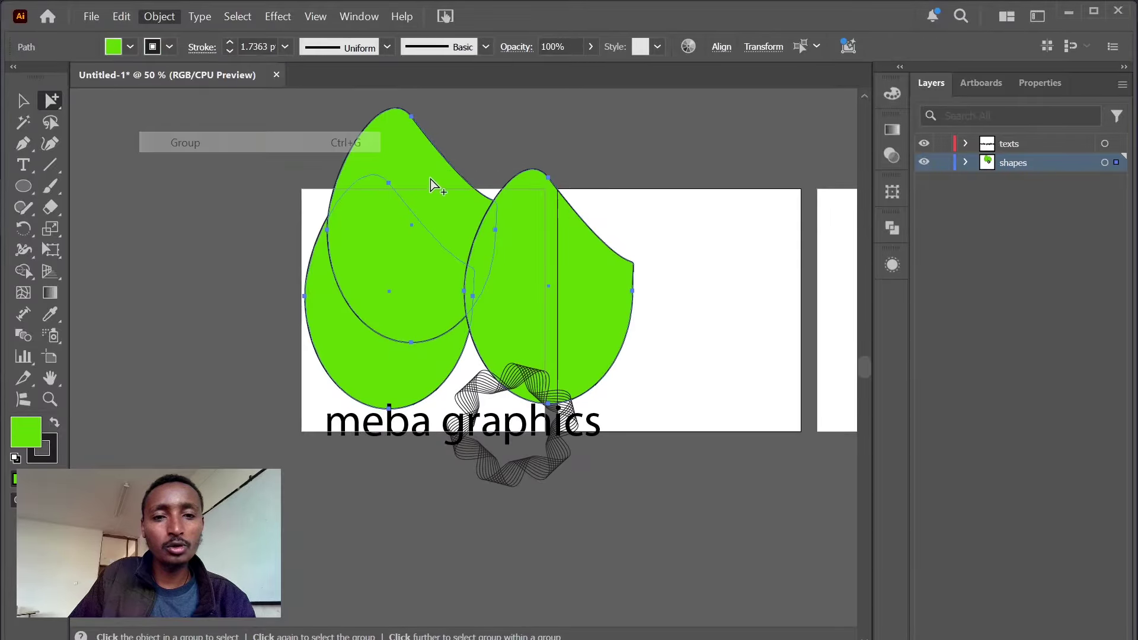
{"action": "left_click", "coordinate": [471, 128]}
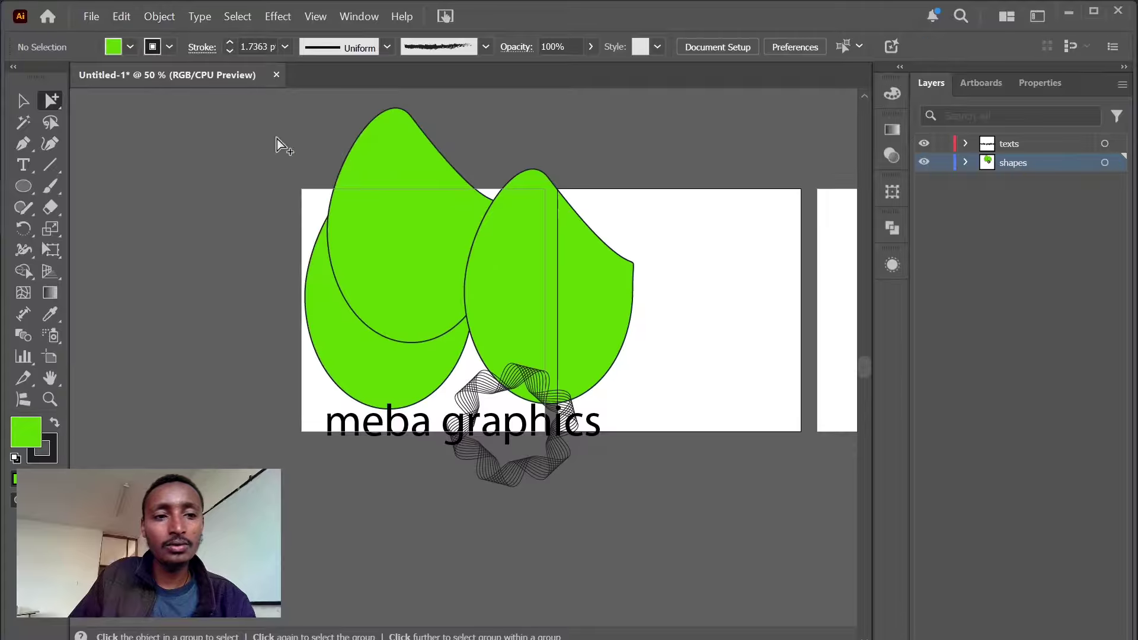
- Using Group Selection, move only the upper green shape inside the group slightly left and down over the original
{"action": "left_click", "coordinate": [400, 207]}
{"action": "mouse_move", "coordinate": [400, 206]}
{"action": "left_mouse_down"}
{"action": "mouse_move", "coordinate": [387, 230]}
{"action": "mouse_move", "coordinate": [390, 215]}
{"action": "left_mouse_up"}
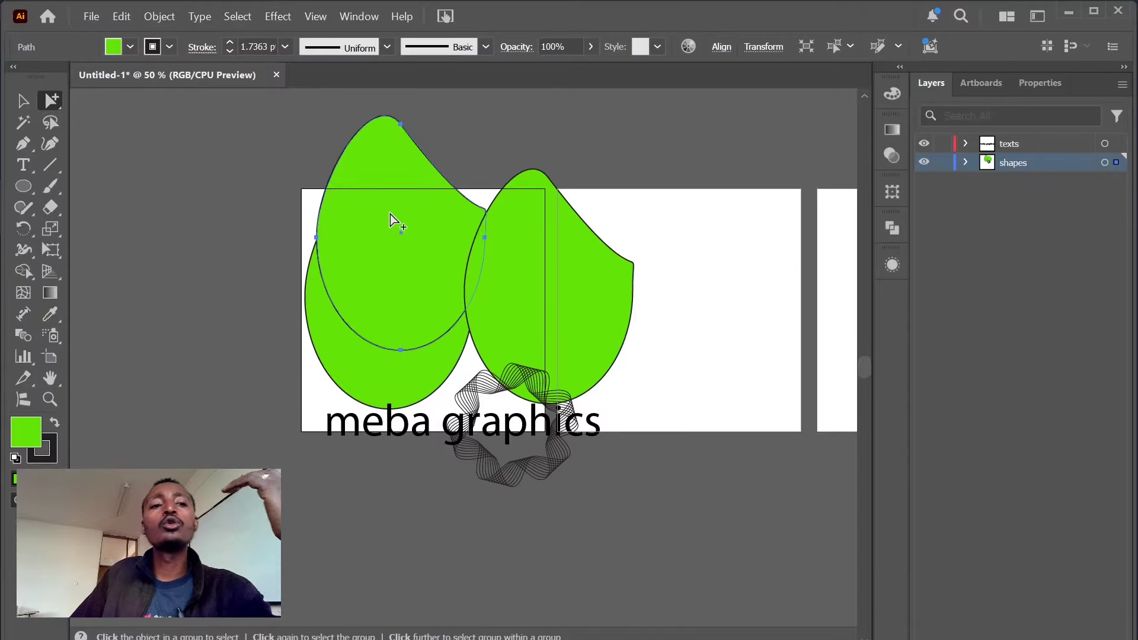
{"action": "left_click_drag", "start_coordinate": [390, 213], "coordinate": [394, 243]}
- Using the Selection tool, move the whole group of green shapes lower on the first artboard
{"action": "left_click", "coordinate": [24, 102]}
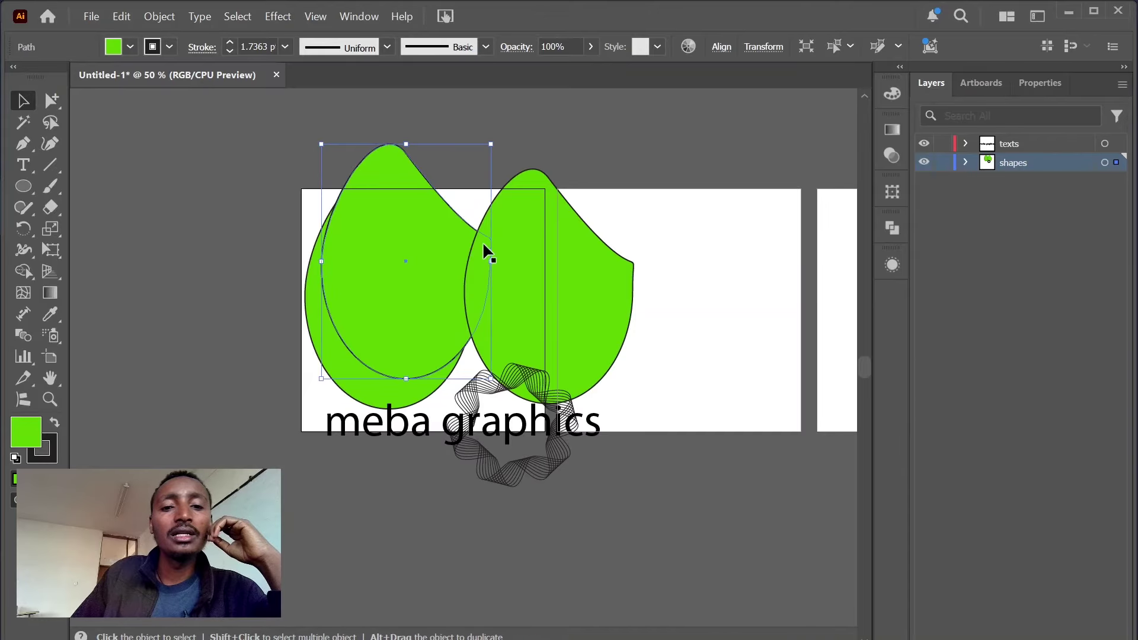
{"action": "left_click", "coordinate": [539, 258]}
{"action": "left_click_drag", "start_coordinate": [539, 257], "coordinate": [491, 284]}
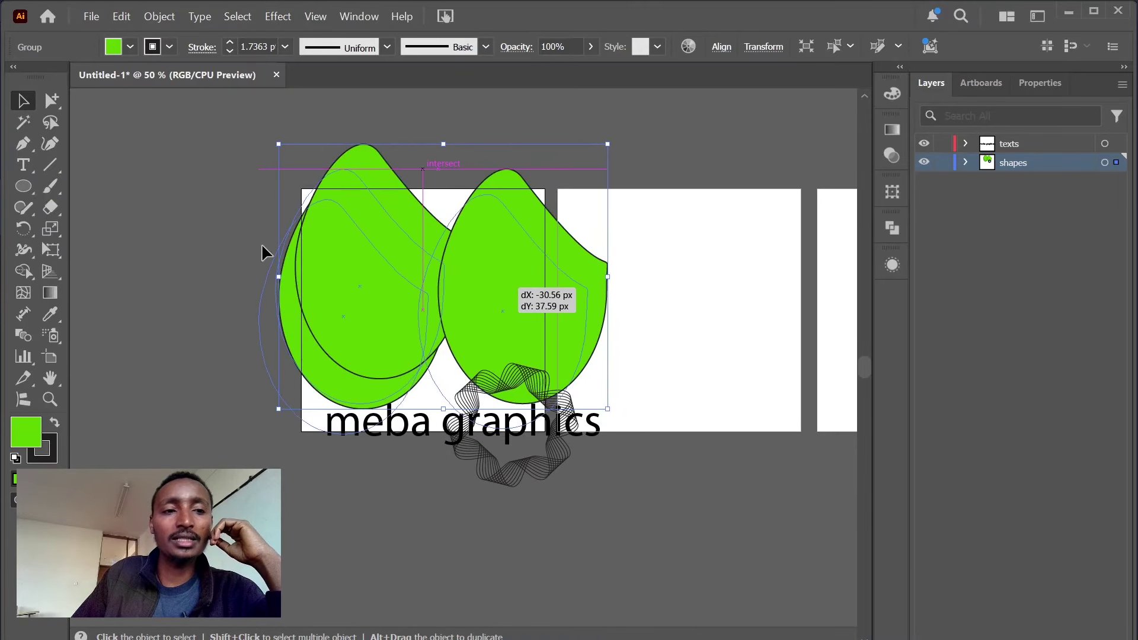
{"action": "left_click", "coordinate": [57, 110]}
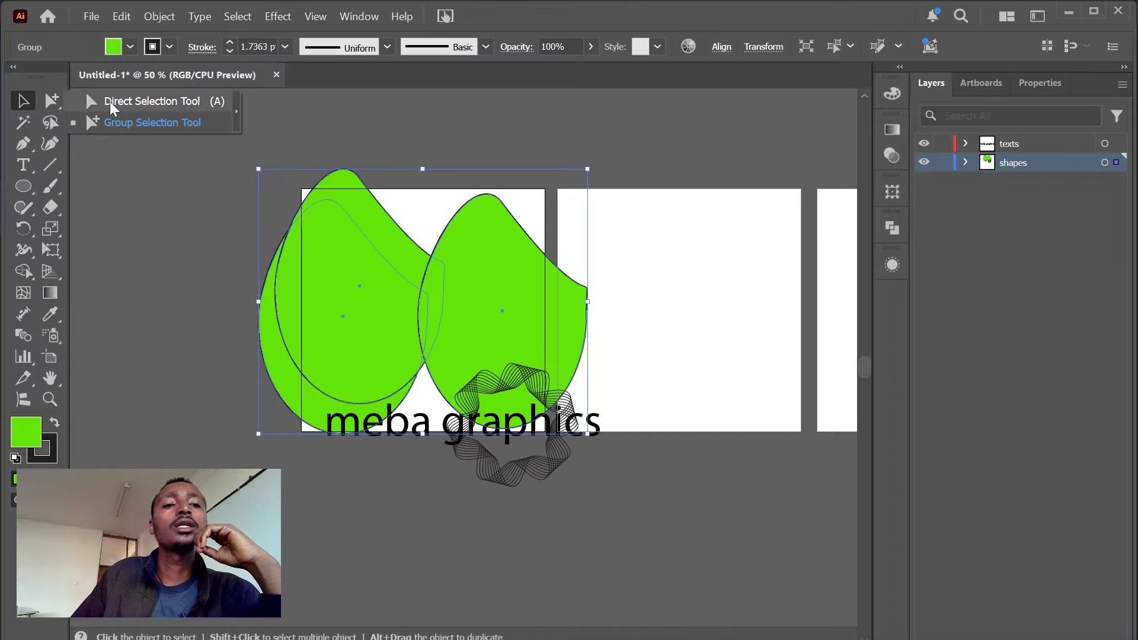
{"action": "left_click_drag", "start_coordinate": [375, 247], "coordinate": [375, 248]}
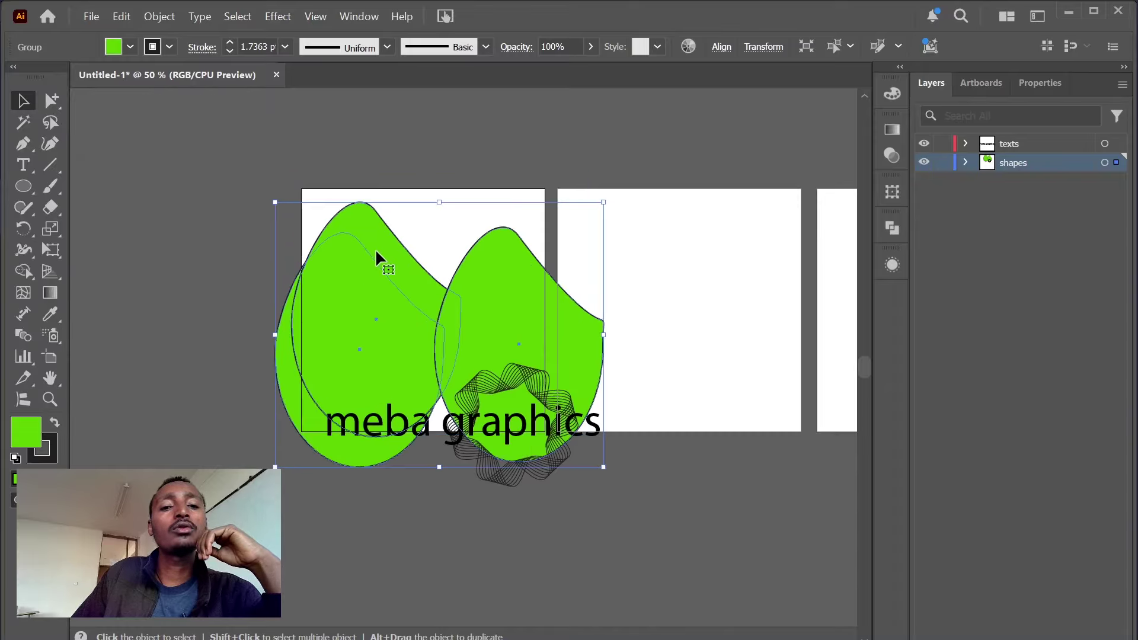
{"action": "left_click", "coordinate": [58, 107]}
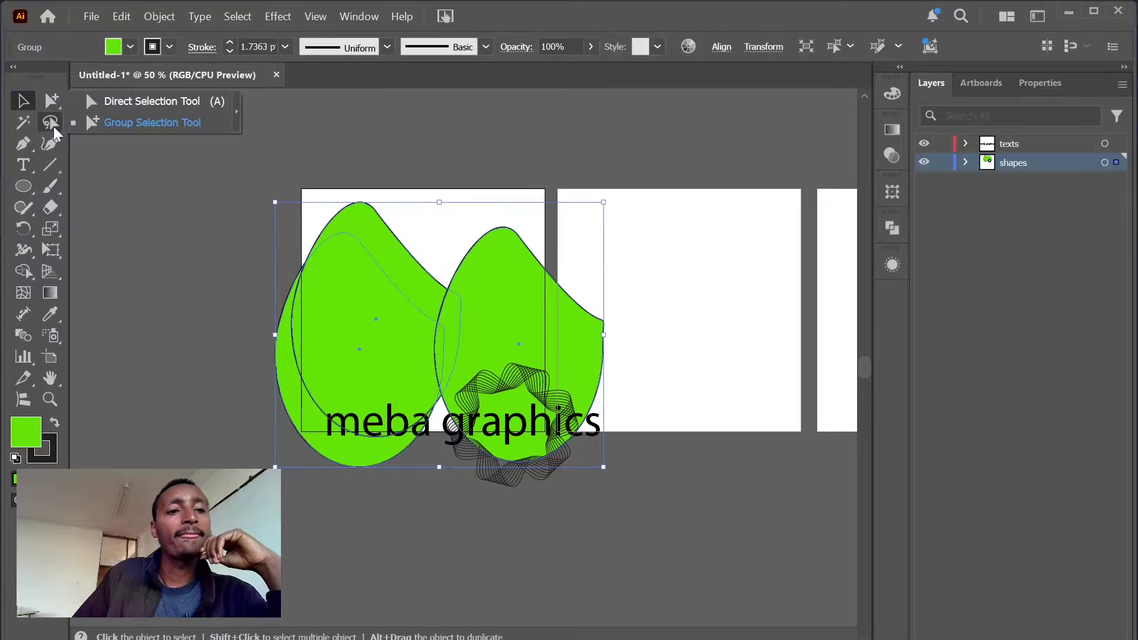
{"action": "left_click", "coordinate": [52, 126]}
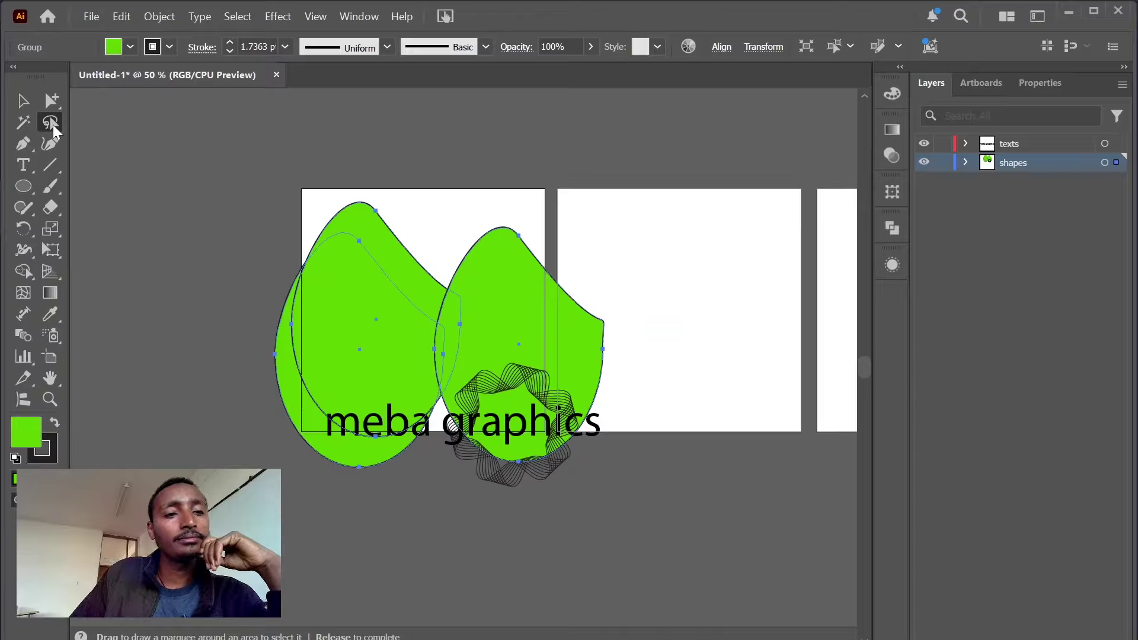
- Shift the group of green shapes slightly downward and ungroup it one level
{"action": "left_click", "coordinate": [25, 103]}
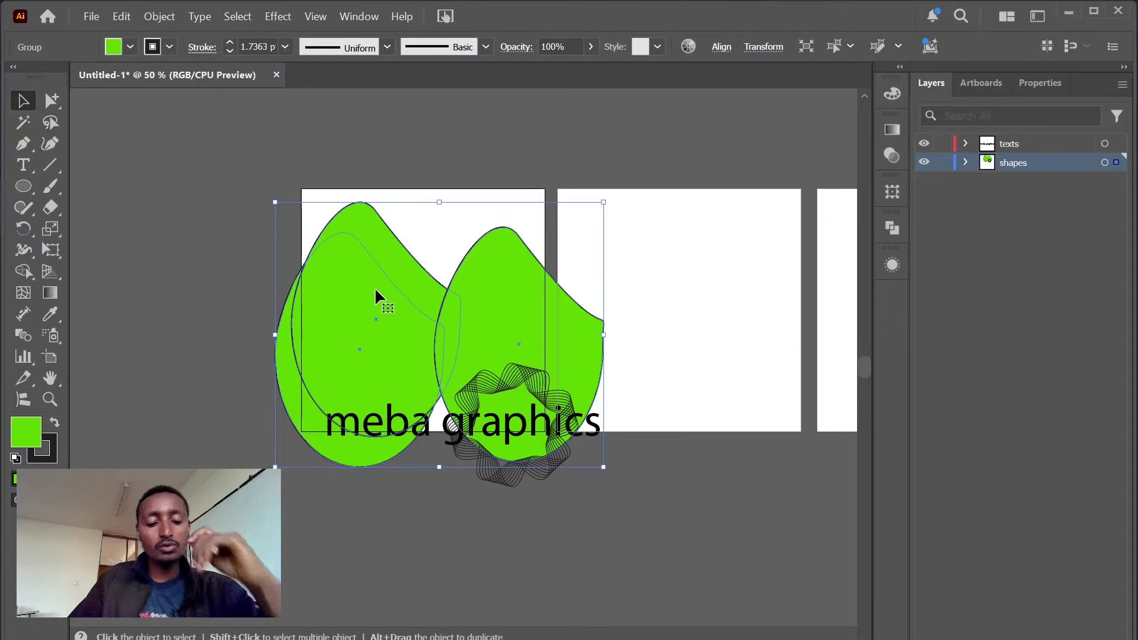
{"action": "scroll", "coordinate": [375, 286], "scroll_direction": "up", "scroll_amount": 2}
{"action": "left_click_drag", "start_coordinate": [399, 265], "coordinate": [399, 281]}
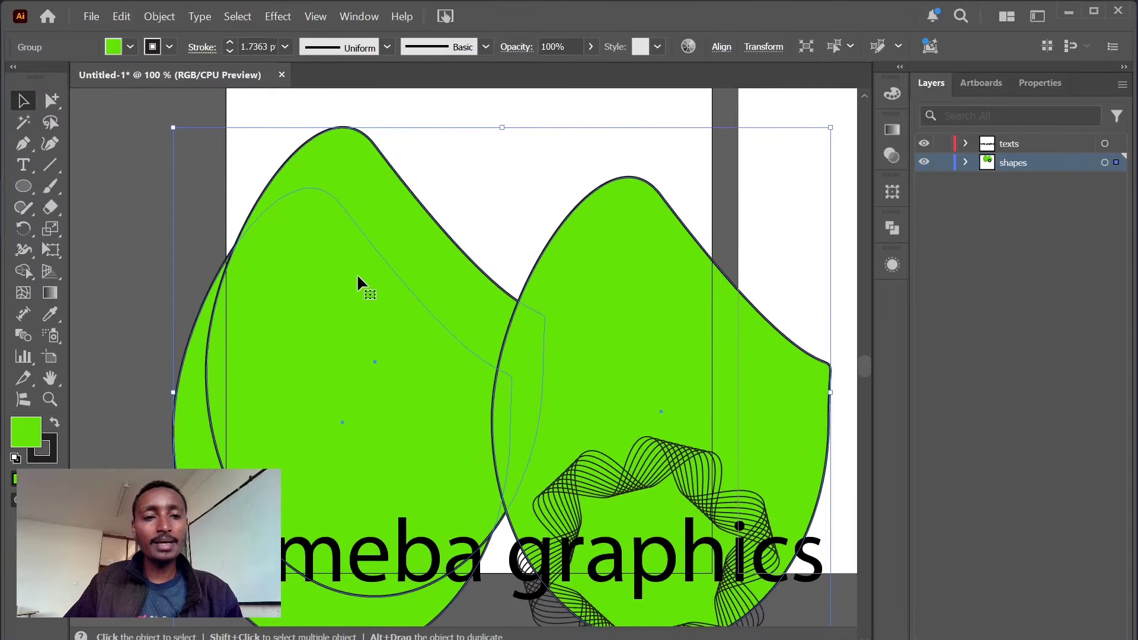
{"action": "left_click", "coordinate": [160, 16]}
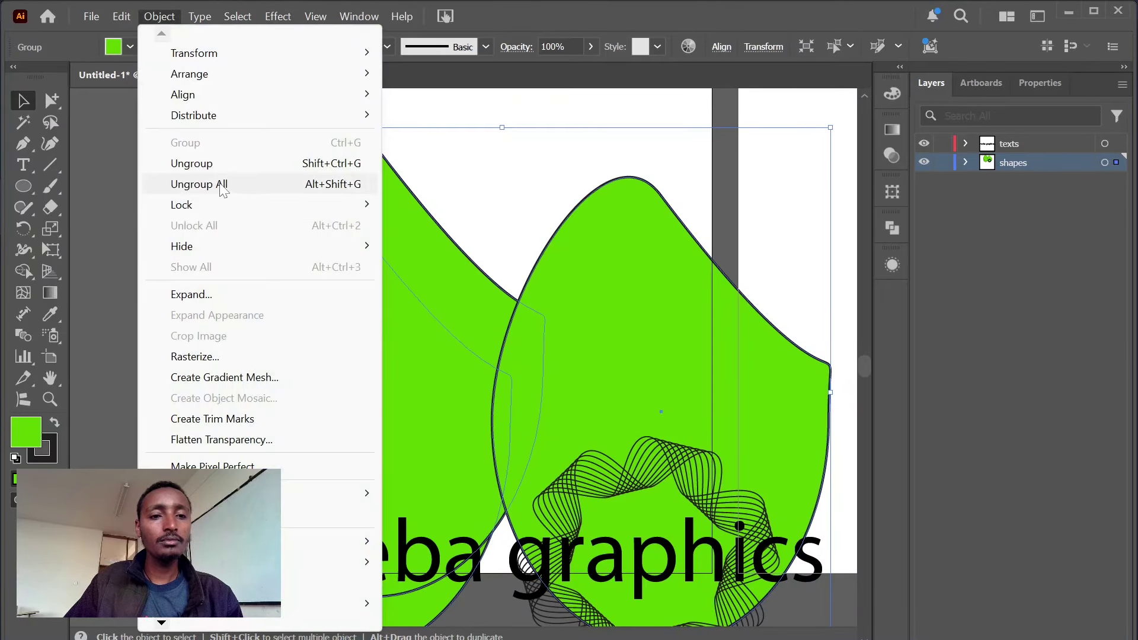
{"action": "left_click", "coordinate": [218, 167]}
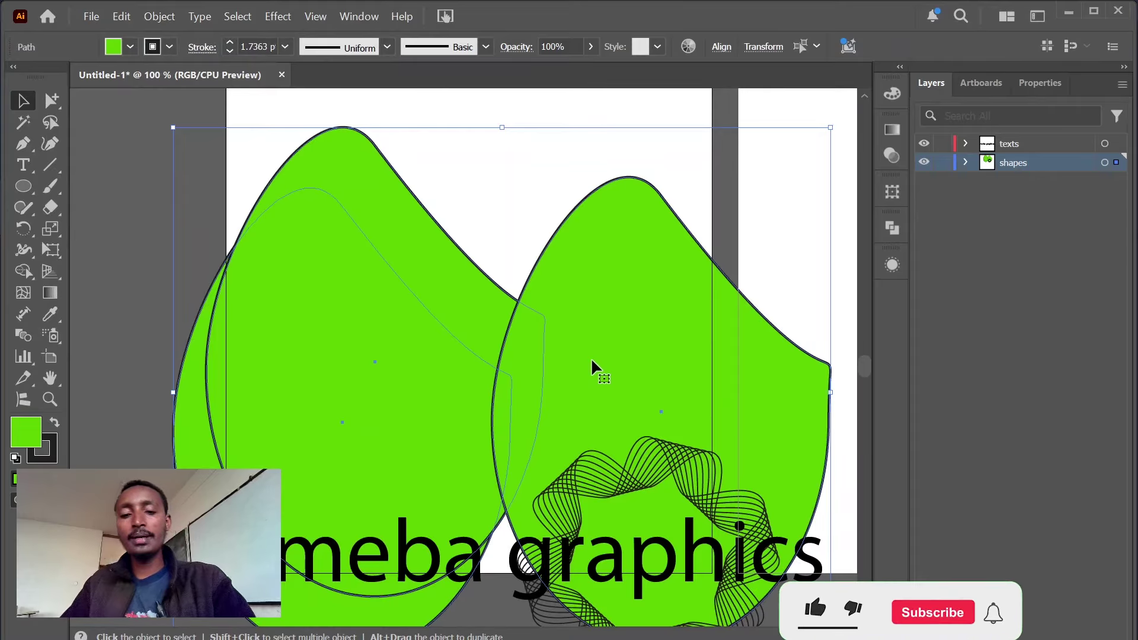
- Delete the three green shapes, the Ribbon symbol and the "meba graphics" text from the artboards
{"action": "key", "text": "Delete"}
{"action": "left_click", "coordinate": [618, 472]}
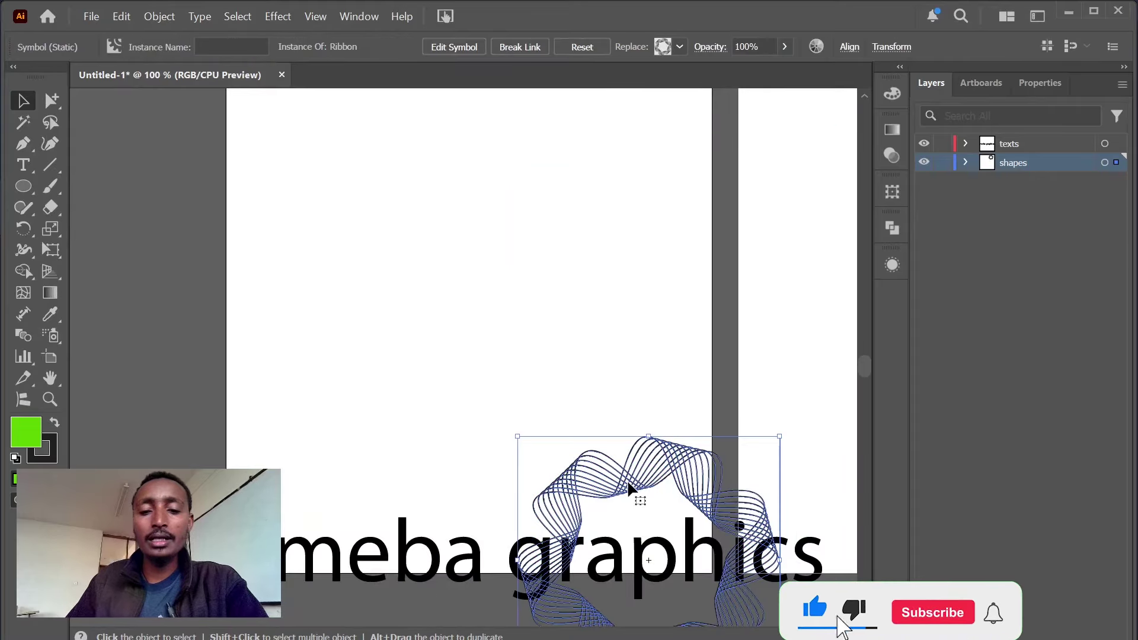
{"action": "key", "text": "Delete"}
{"action": "left_click", "coordinate": [635, 544]}
{"action": "key", "text": "Delete"}
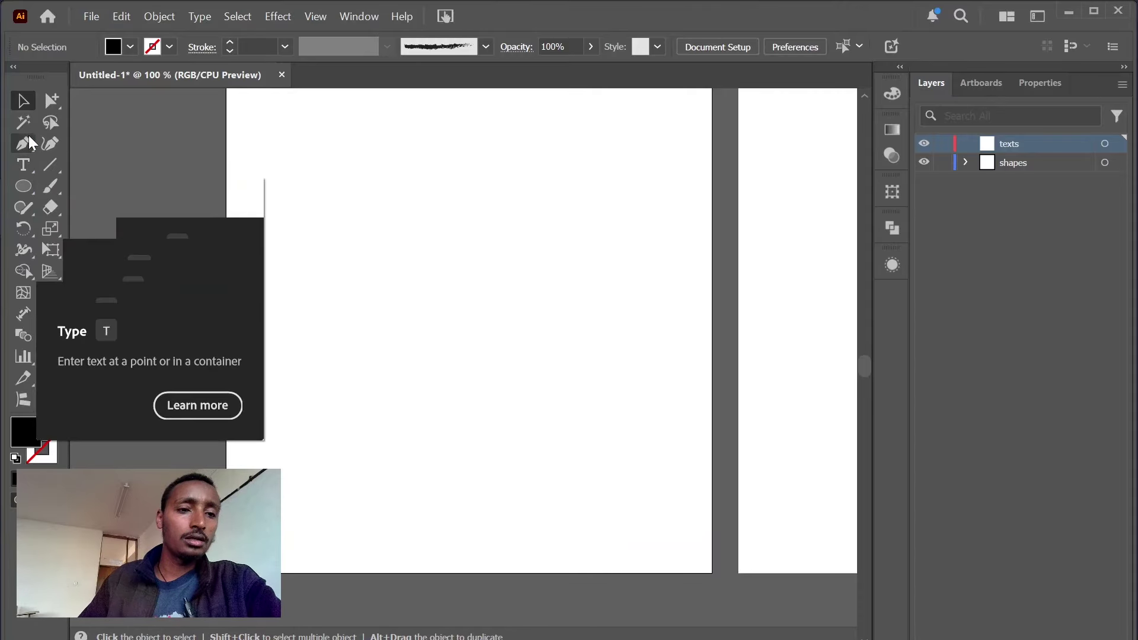
- Draw a closed black three-point shape with one curved side on the first artboard using the Pen tool
{"action": "left_click", "coordinate": [26, 169]}
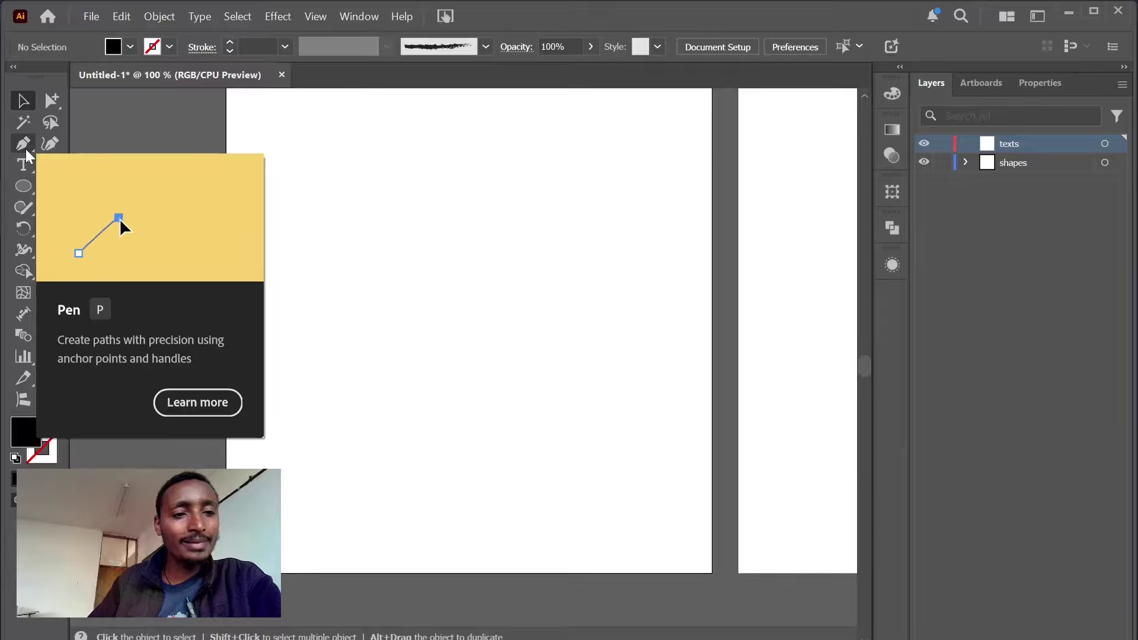
{"action": "left_click", "coordinate": [26, 148]}
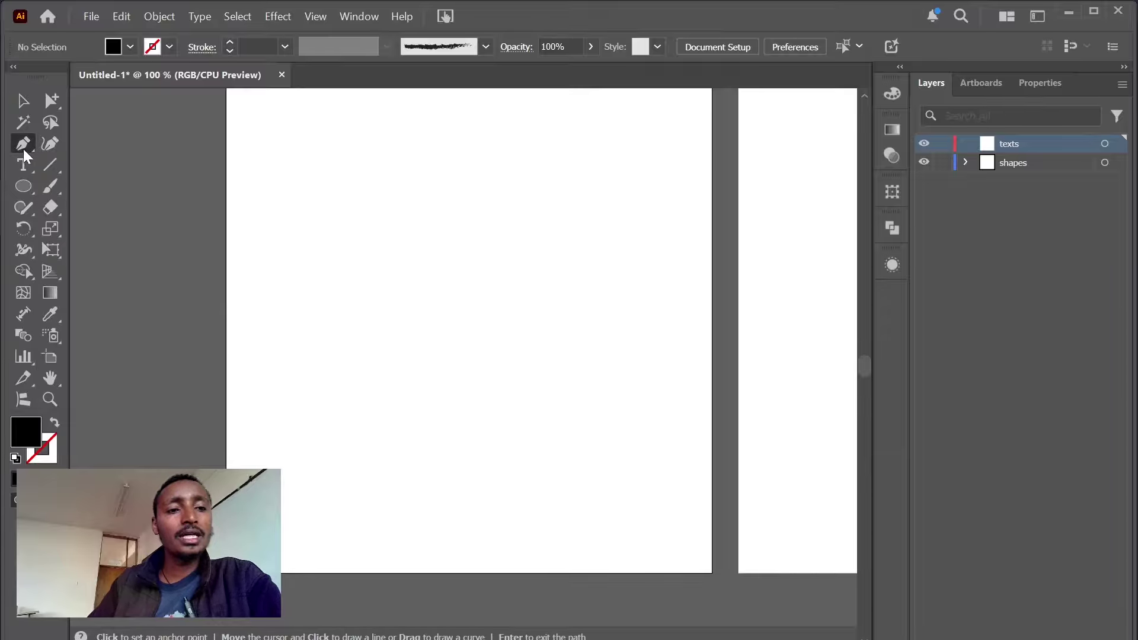
{"action": "left_click", "coordinate": [317, 237]}
{"action": "left_click", "coordinate": [498, 215]}
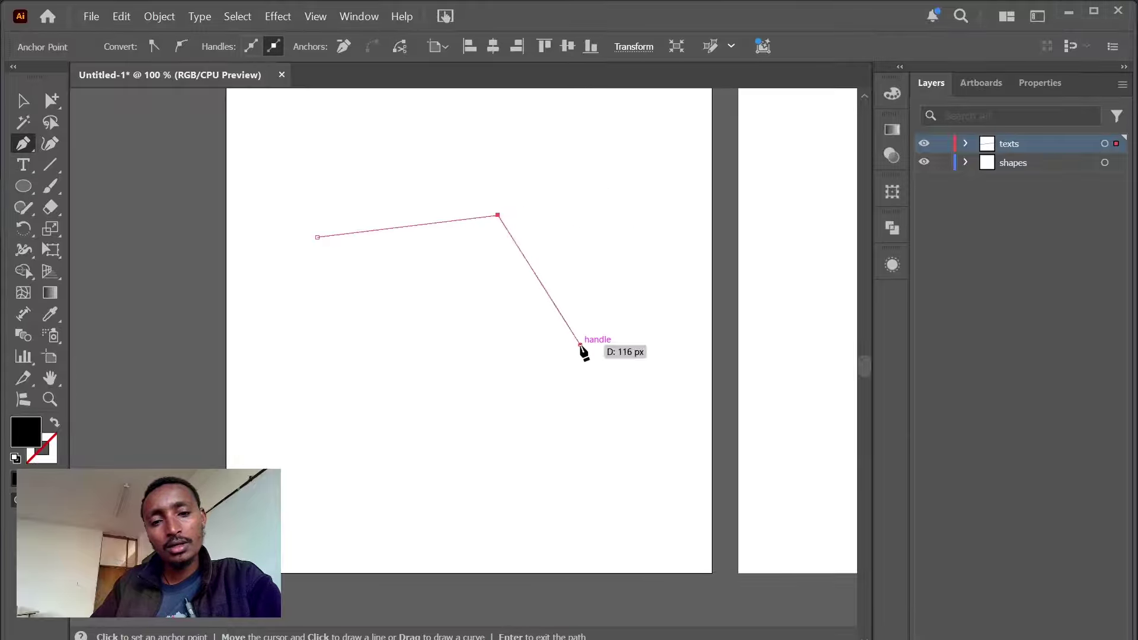
{"action": "left_click", "coordinate": [455, 350]}
{"action": "left_click", "coordinate": [317, 238]}
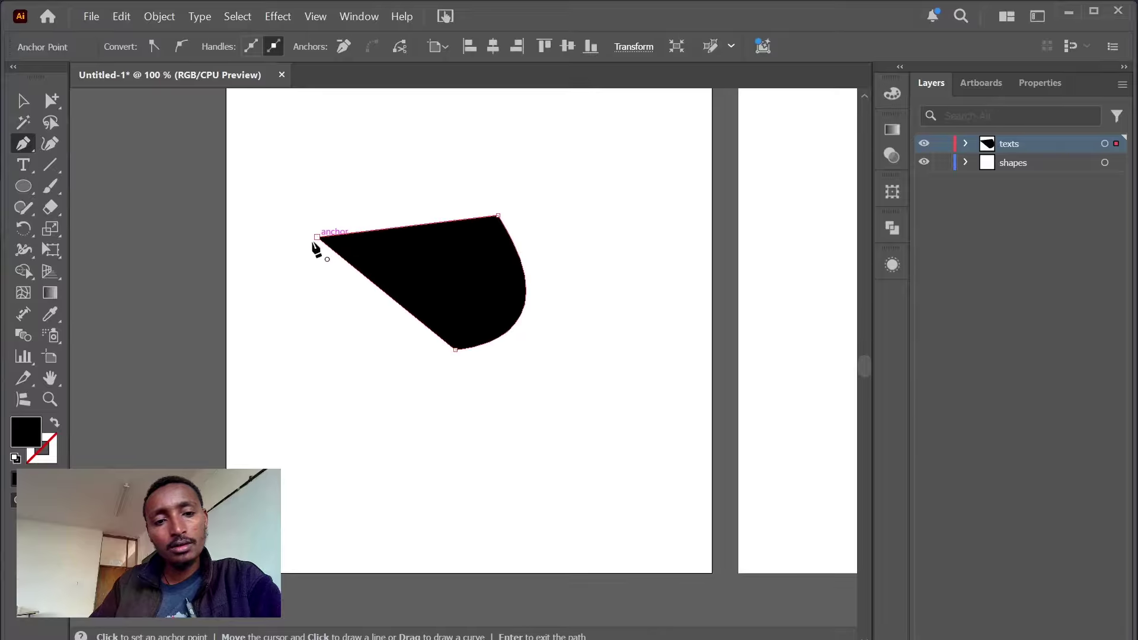
- Add one anchor point on the black shape's top edge and another on its lower-left edge with the Add Anchor Point tool
{"action": "left_click", "coordinate": [27, 147]}
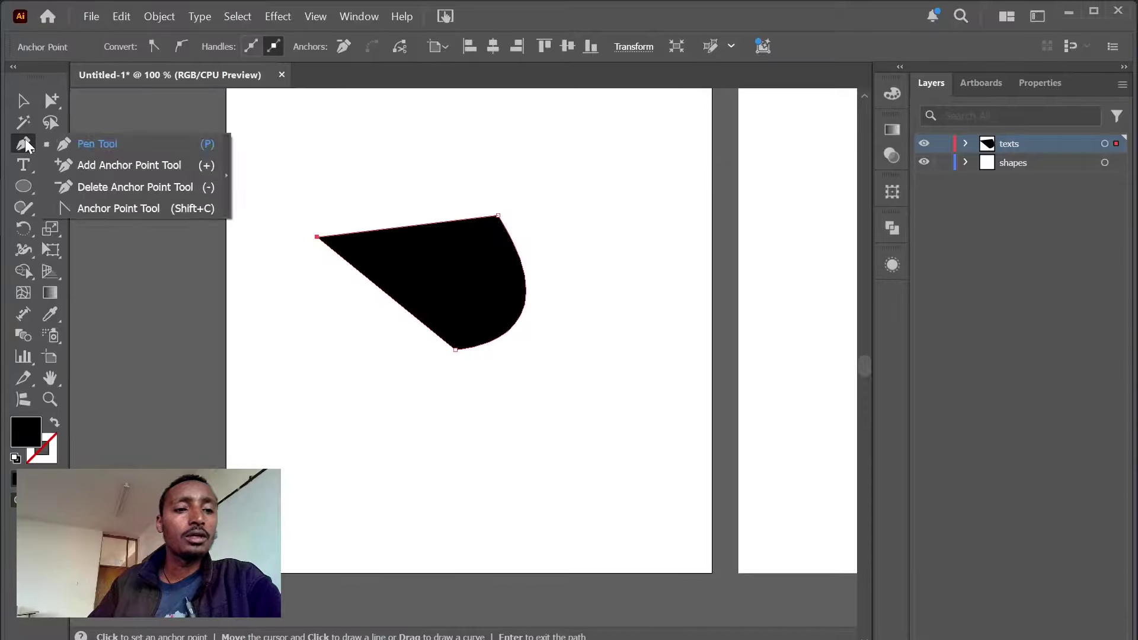
{"action": "left_click", "coordinate": [69, 164]}
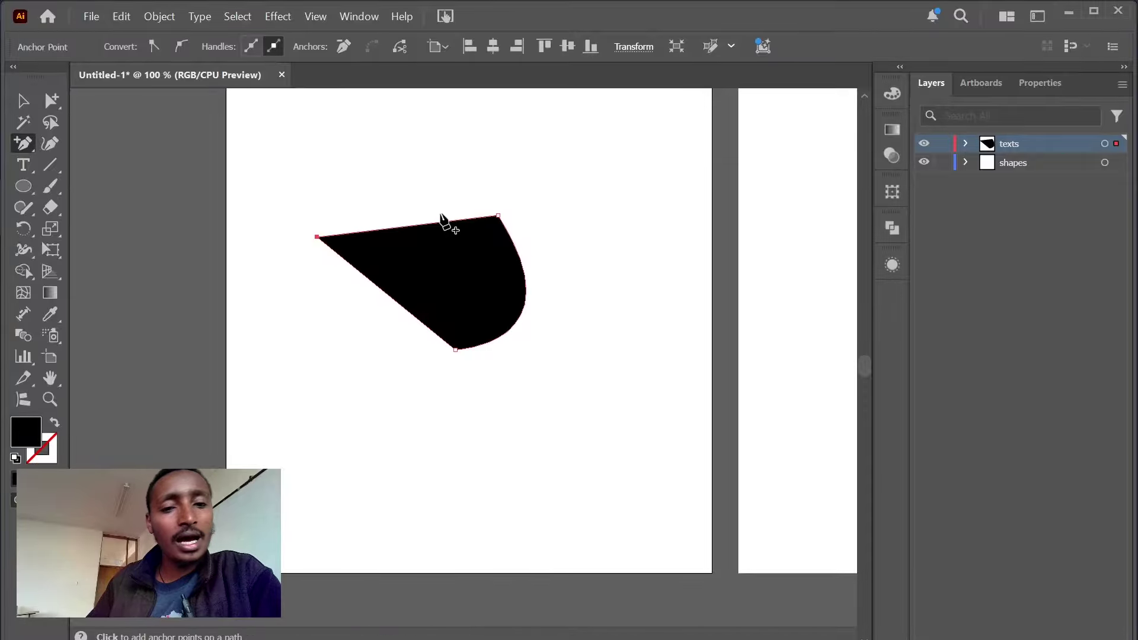
{"action": "left_click", "coordinate": [428, 224]}
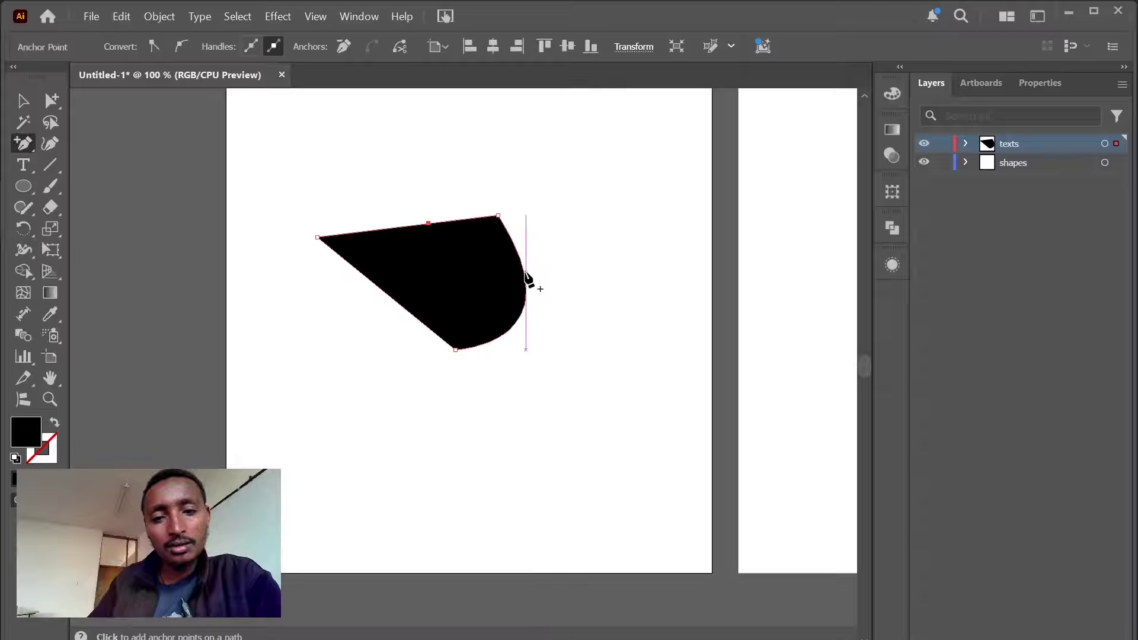
{"action": "left_click", "coordinate": [385, 292]}
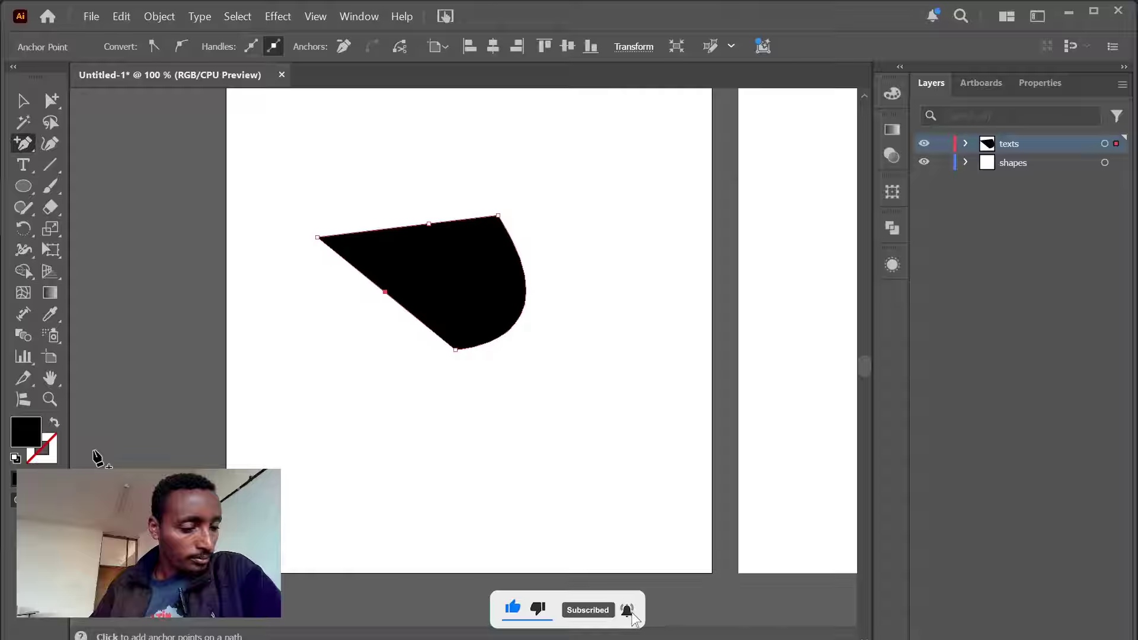
- Examine the black shape's edges and the artboards at different magnifications using the Zoom tool
{"action": "left_click", "coordinate": [49, 399]}
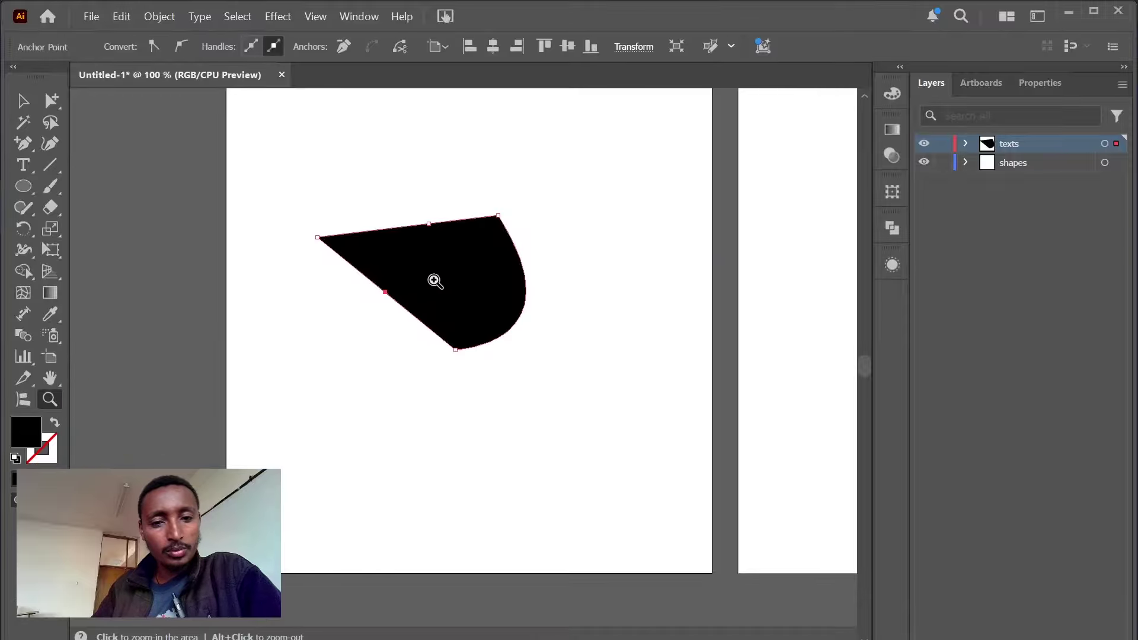
{"action": "scroll", "coordinate": [435, 279], "scroll_direction": "up", "scroll_amount": 2}
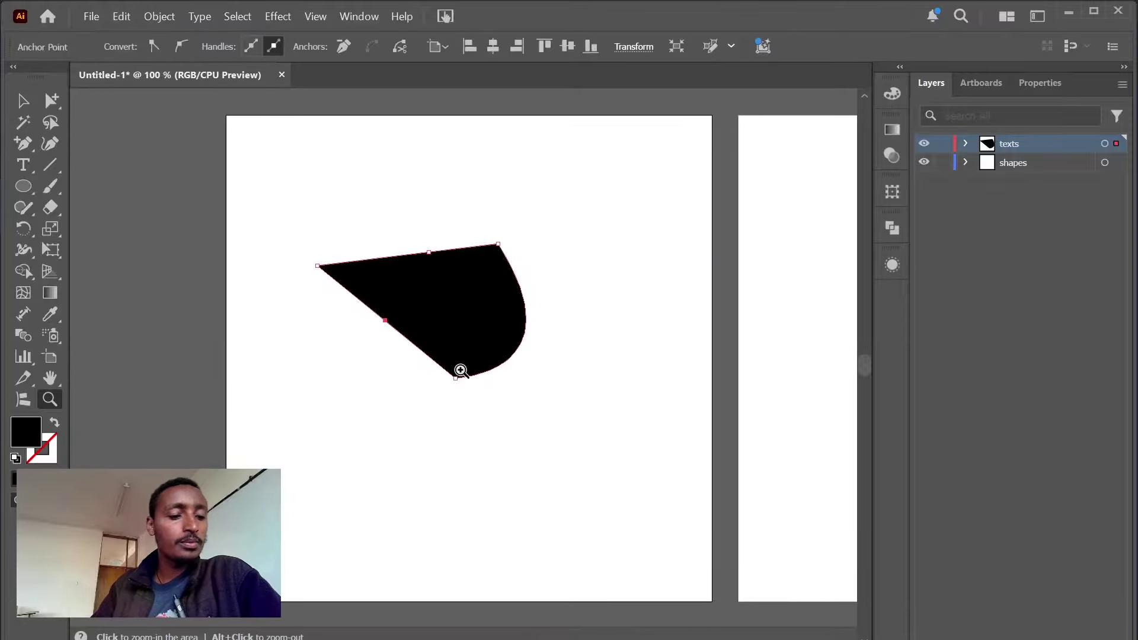
{"action": "left_click", "coordinate": [460, 370]}
{"action": "left_click", "coordinate": [426, 371]}
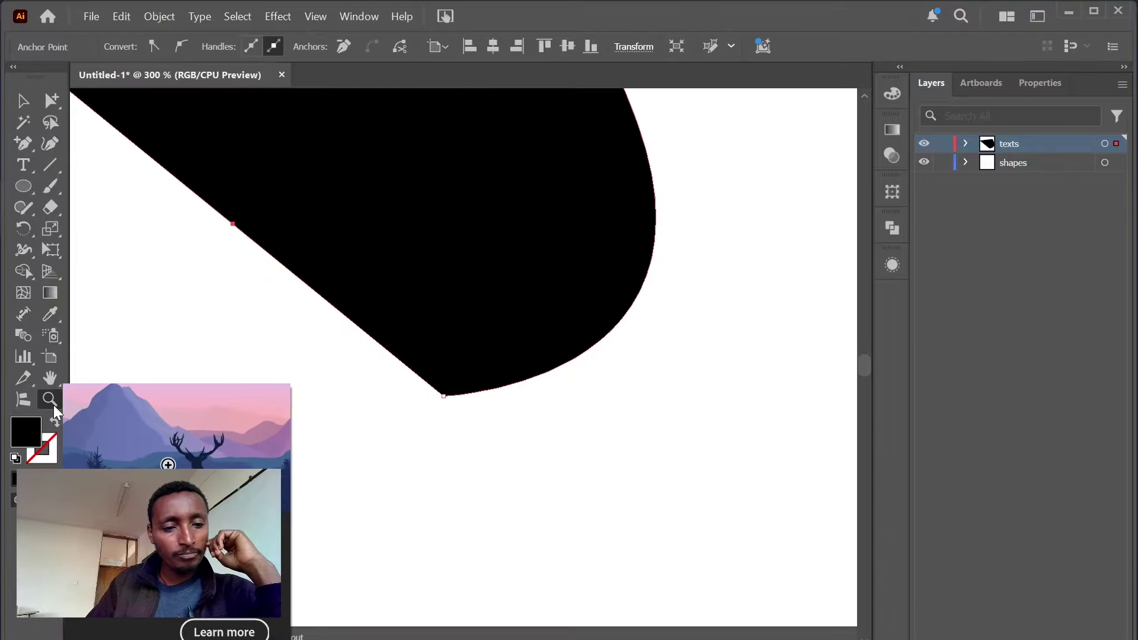
{"action": "left_click", "coordinate": [400, 282], "text": "alt"}
{"action": "left_click", "coordinate": [400, 282], "text": "alt"}
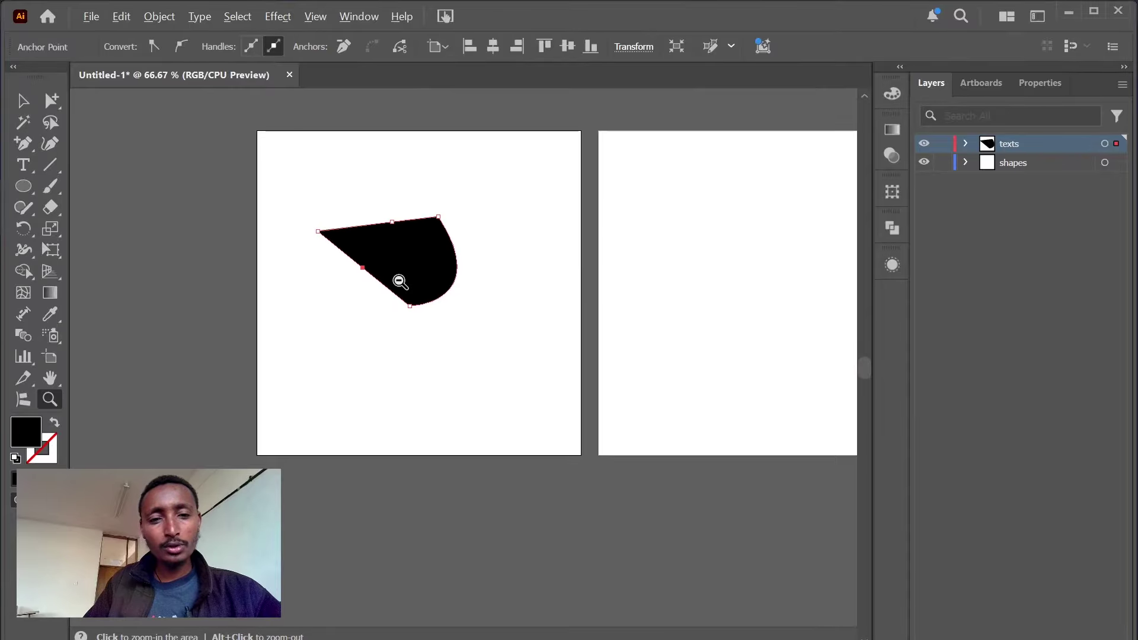
{"action": "left_click", "coordinate": [406, 267]}
{"action": "left_click", "coordinate": [405, 268]}
{"action": "left_click", "coordinate": [589, 447]}
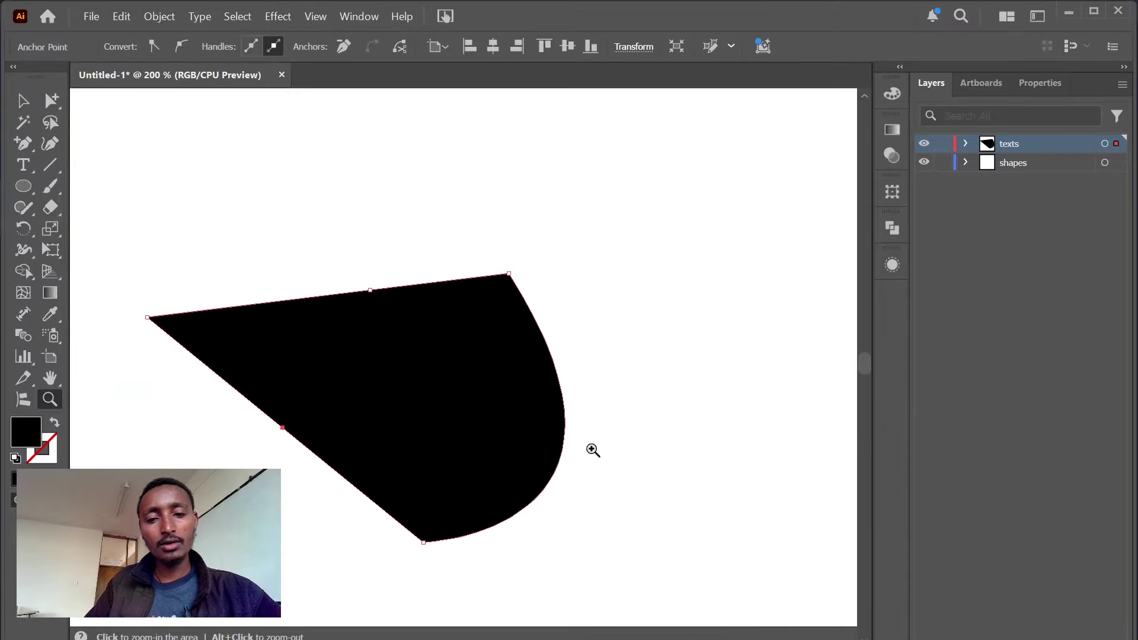
{"action": "left_click", "coordinate": [295, 288]}
{"action": "left_click", "coordinate": [294, 288]}
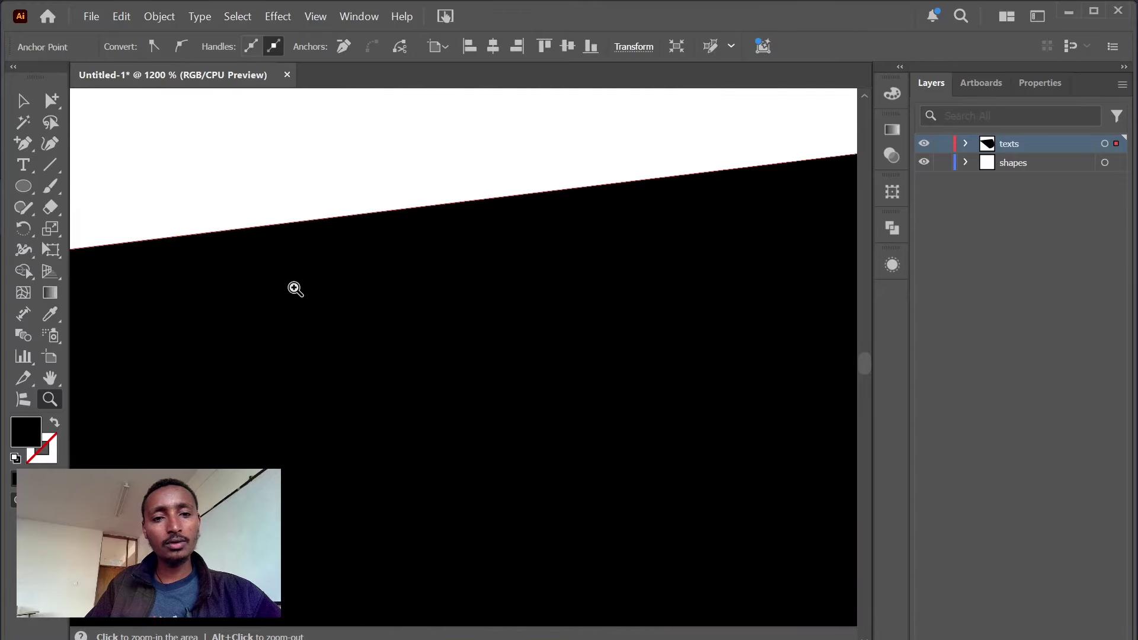
{"action": "left_click", "coordinate": [350, 301], "text": "alt"}
{"action": "left_click", "coordinate": [349, 301], "text": "alt"}
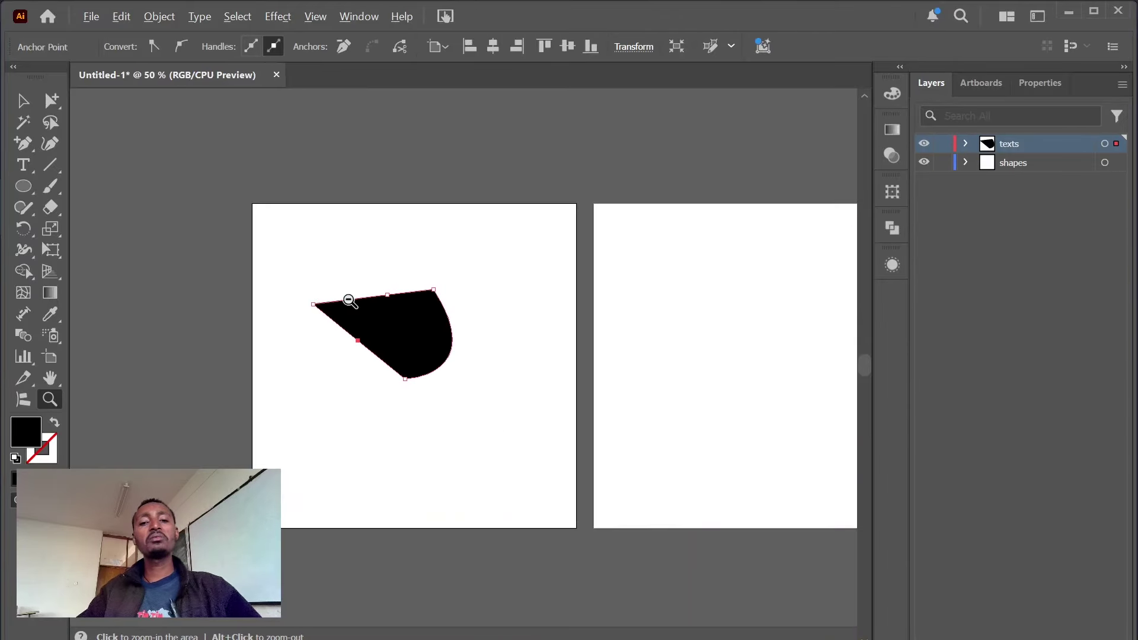
{"action": "left_click", "coordinate": [350, 301], "text": "alt"}
- With the Selection tool active, inspect the black shape close up and from further away, and deselect it
{"action": "left_click", "coordinate": [24, 102]}
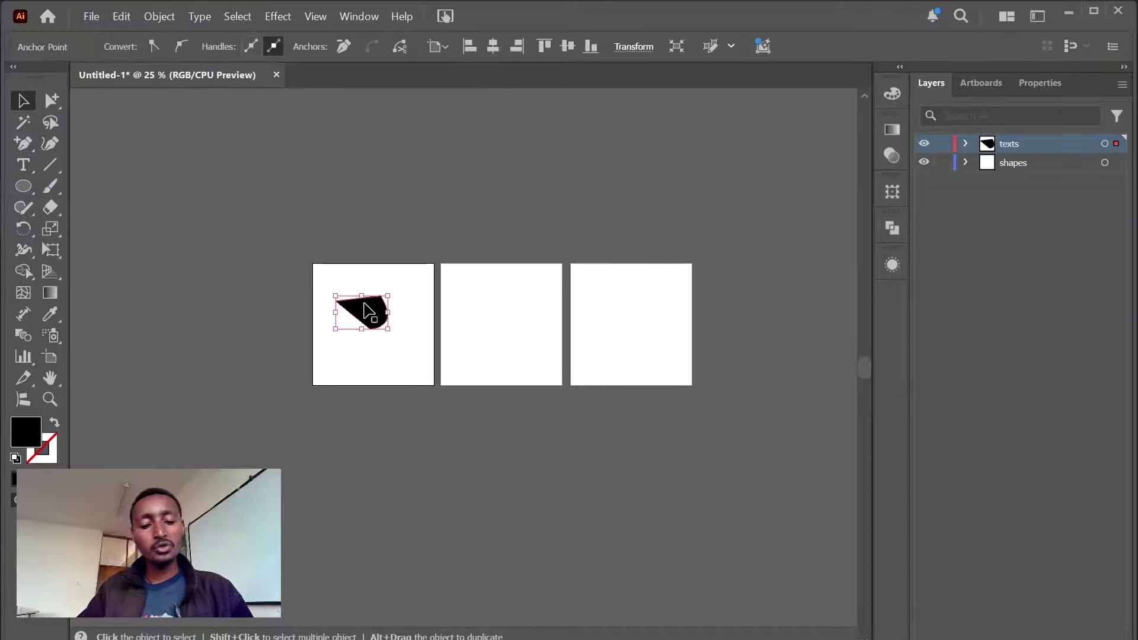
{"action": "scroll", "coordinate": [364, 303], "scroll_direction": "up", "scroll_amount": 10}
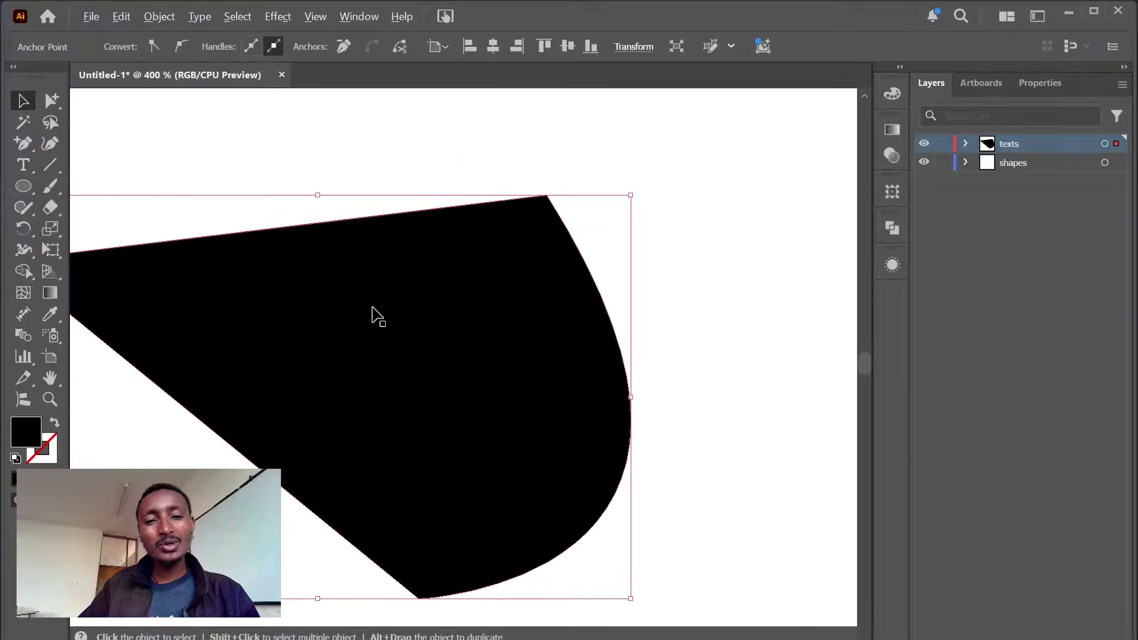
{"action": "scroll", "coordinate": [374, 314], "scroll_direction": "down", "scroll_amount": 8}
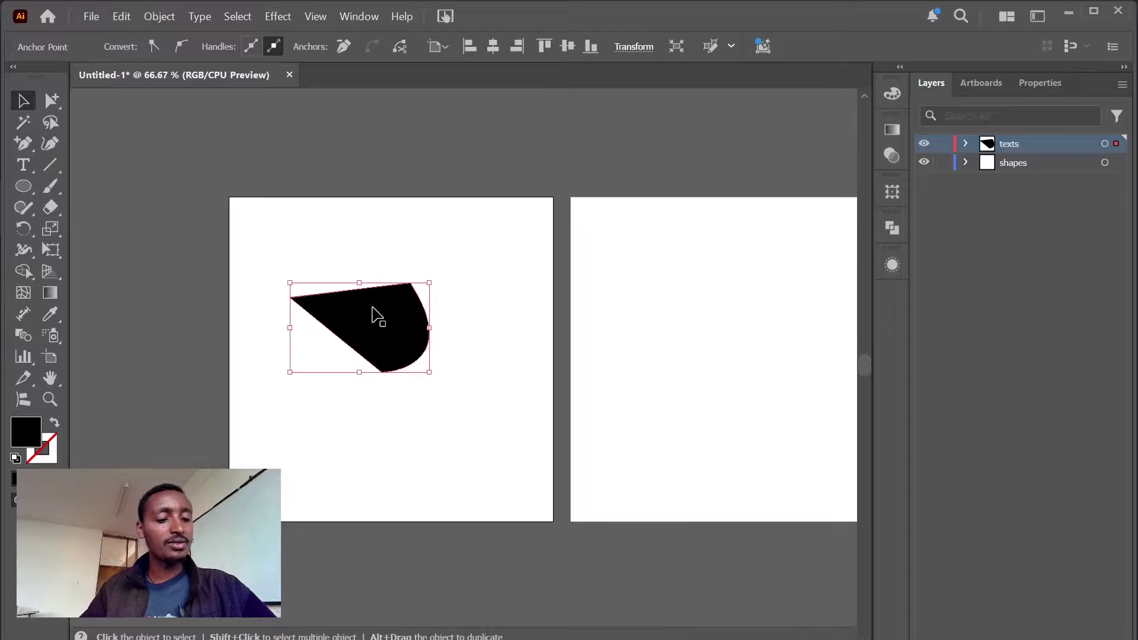
{"action": "left_click", "coordinate": [505, 307]}
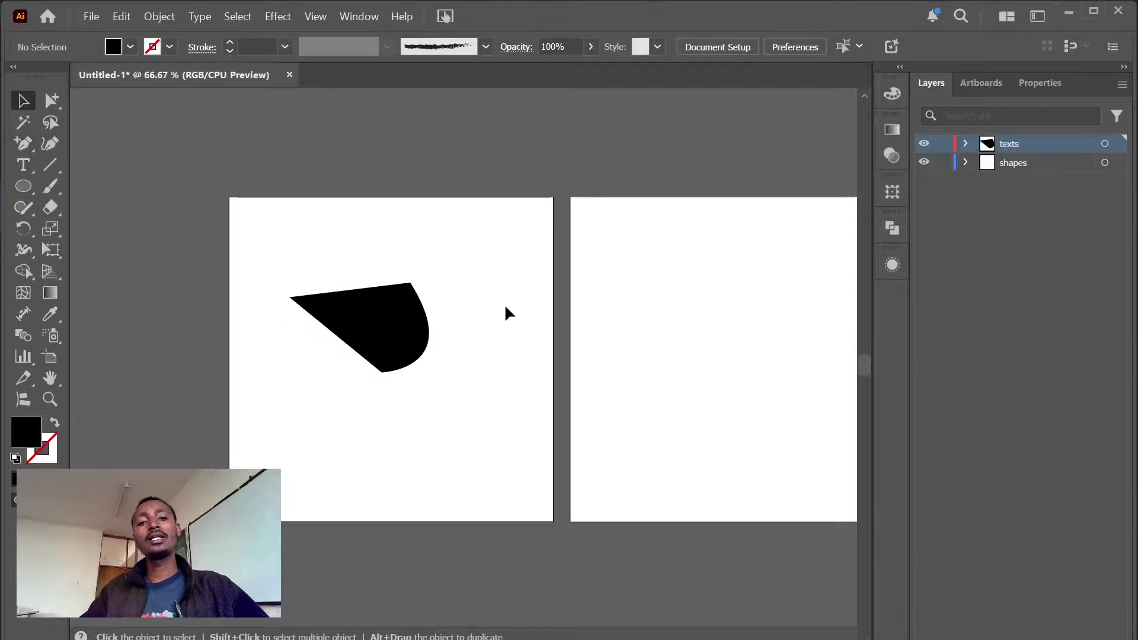